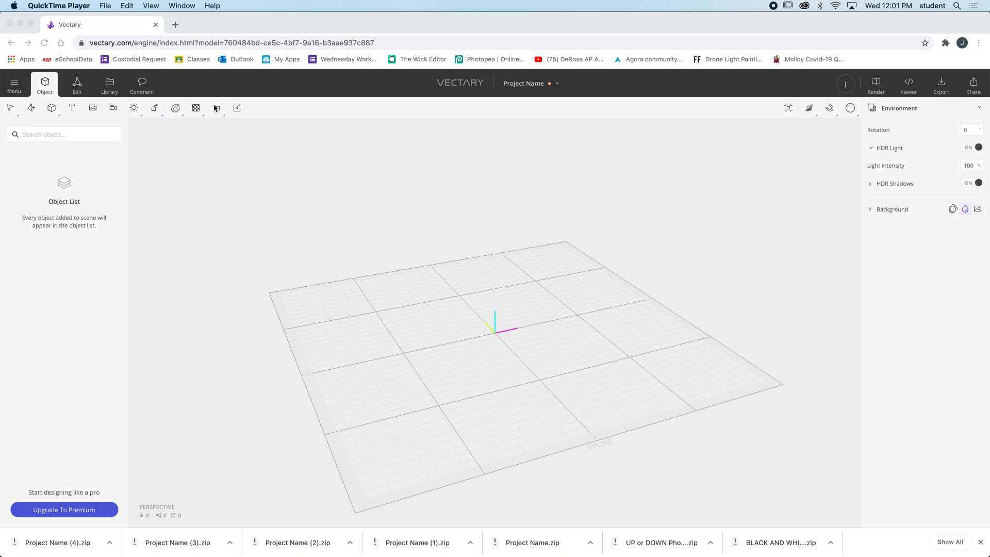
Add a Box primitive to the empty scene
{"action": "left_click", "coordinate": [47, 86]}
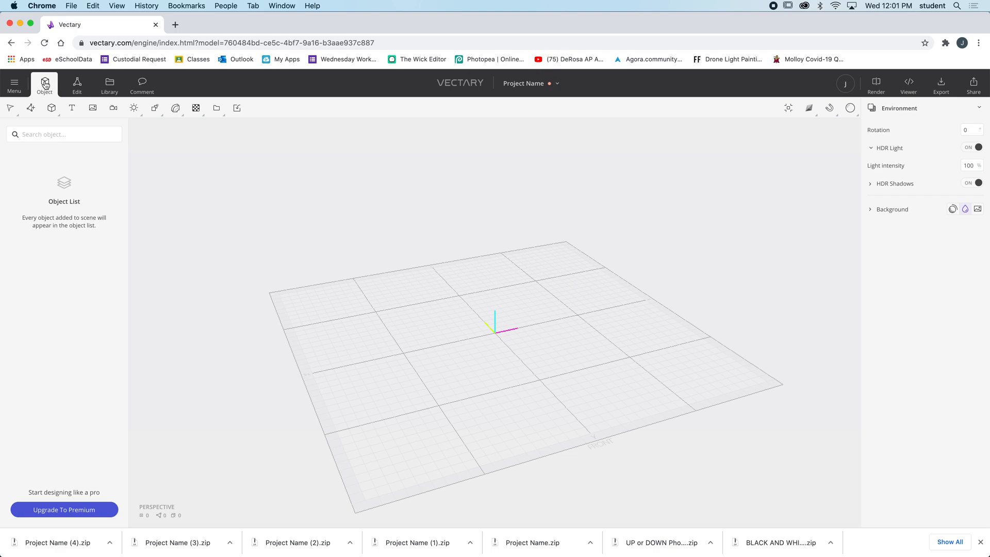
{"action": "left_click", "coordinate": [52, 109]}
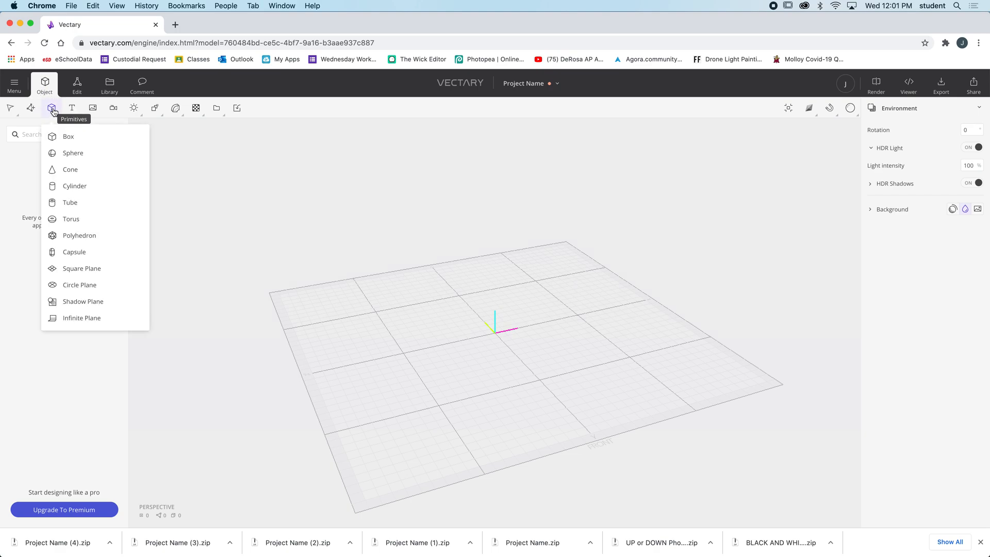
{"action": "left_click", "coordinate": [69, 137]}
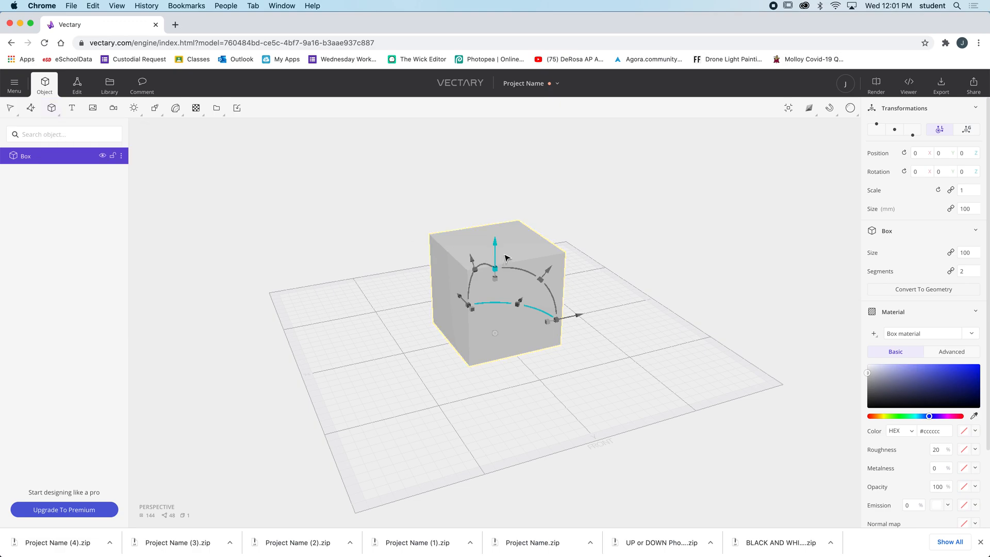
Set the box's segments to 1
{"action": "mouse_move", "coordinate": [599, 272]}
{"action": "left_mouse_down"}
{"action": "mouse_move", "coordinate": [567, 261]}
{"action": "mouse_move", "coordinate": [623, 263]}
{"action": "mouse_move", "coordinate": [555, 264]}
{"action": "mouse_move", "coordinate": [634, 265]}
{"action": "mouse_move", "coordinate": [614, 267]}
{"action": "left_mouse_up"}
{"action": "scroll", "coordinate": [592, 265], "scroll_direction": "up", "scroll_amount": 3}
{"action": "scroll", "coordinate": [593, 265], "scroll_direction": "down", "scroll_amount": 2}
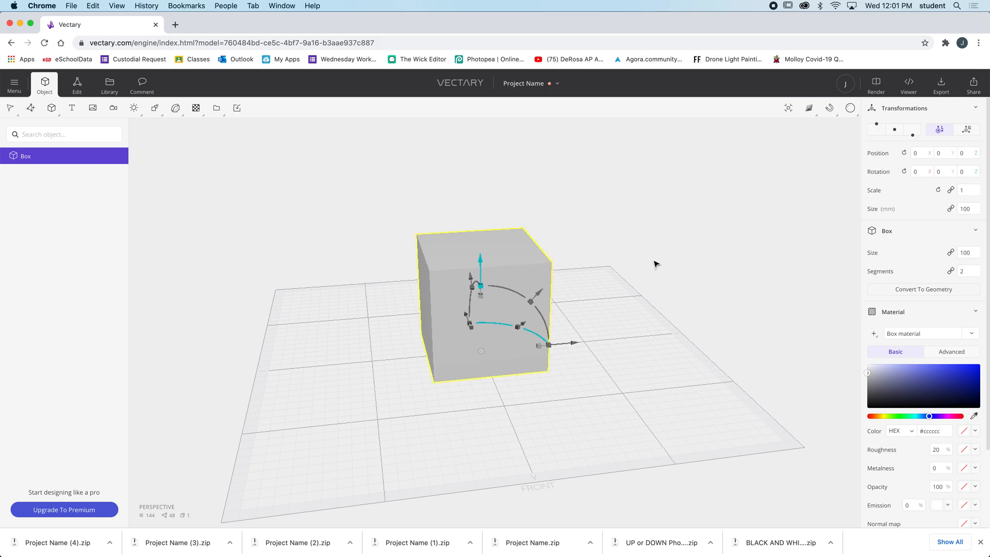
{"action": "left_click", "coordinate": [967, 273]}
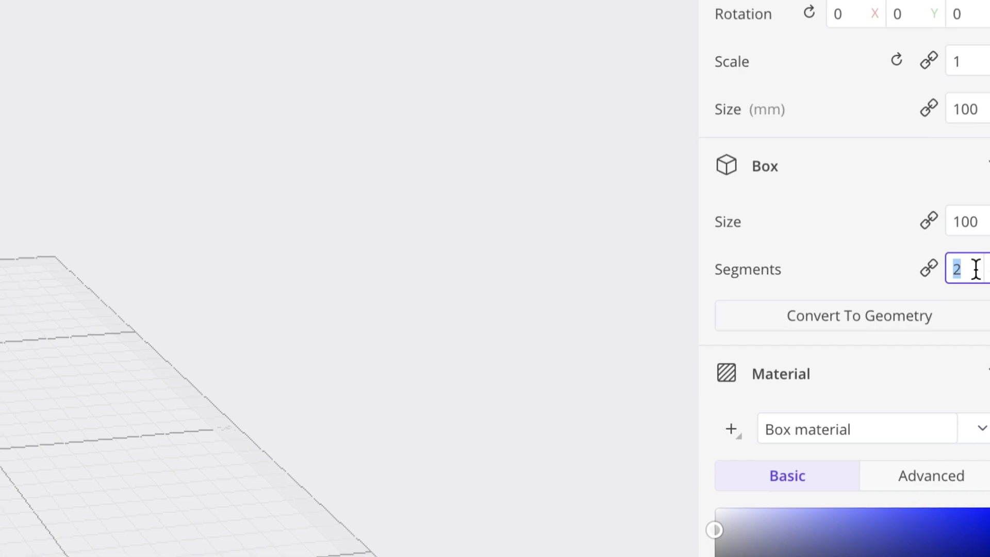
{"action": "type", "text": "1"}
{"action": "key", "text": "Return"}
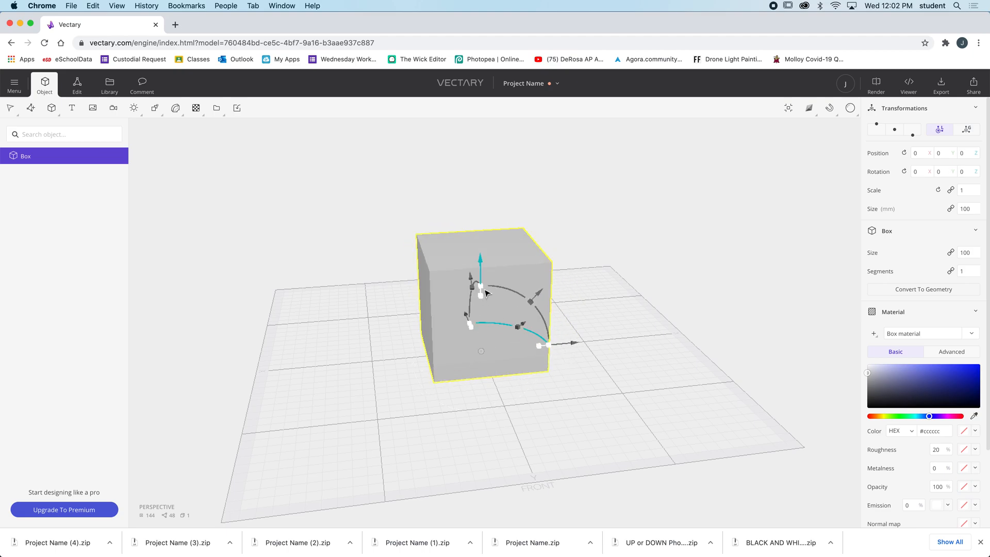
Scale the box down to about 42 mm high and stretch it to about 157 mm along X
{"action": "left_click_drag", "start_coordinate": [484, 294], "coordinate": [482, 273]}
{"action": "left_click_drag", "start_coordinate": [482, 296], "coordinate": [484, 328]}
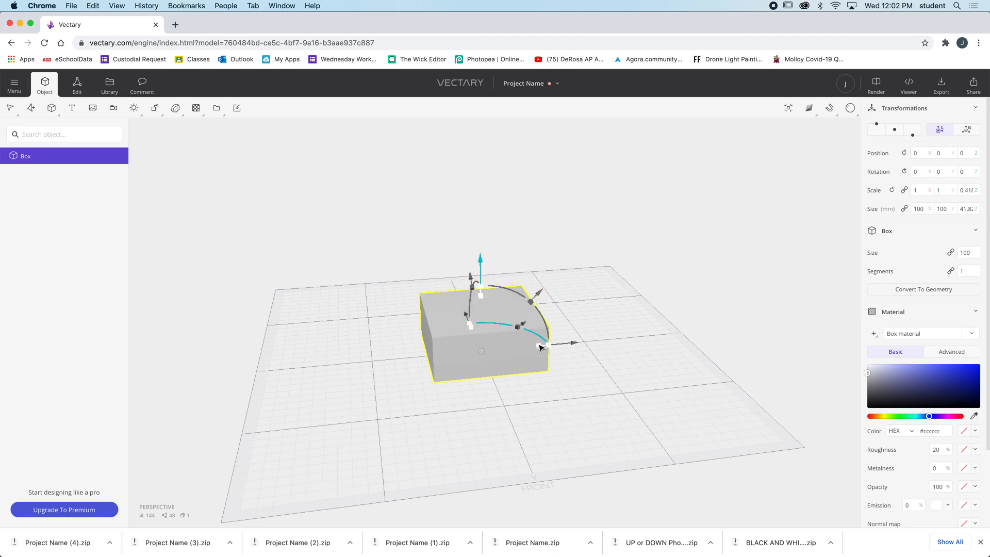
{"action": "left_click_drag", "start_coordinate": [548, 344], "coordinate": [587, 343]}
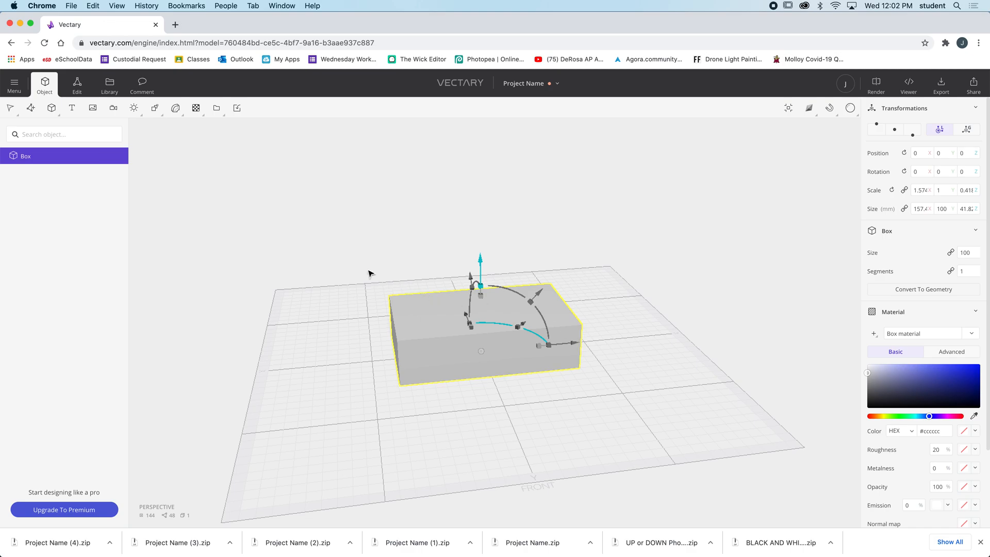
Bake the box into editable mesh geometry and switch to face selection
{"action": "mouse_move", "coordinate": [361, 270]}
{"action": "left_mouse_down"}
{"action": "mouse_move", "coordinate": [407, 271]}
{"action": "mouse_move", "coordinate": [359, 253]}
{"action": "left_mouse_up"}
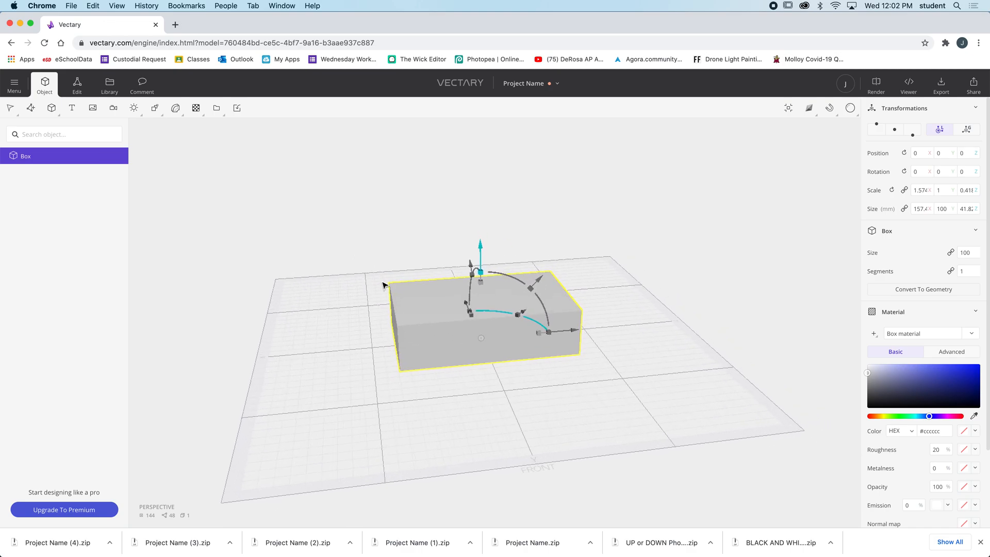
{"action": "left_click_drag", "start_coordinate": [433, 313], "coordinate": [498, 314]}
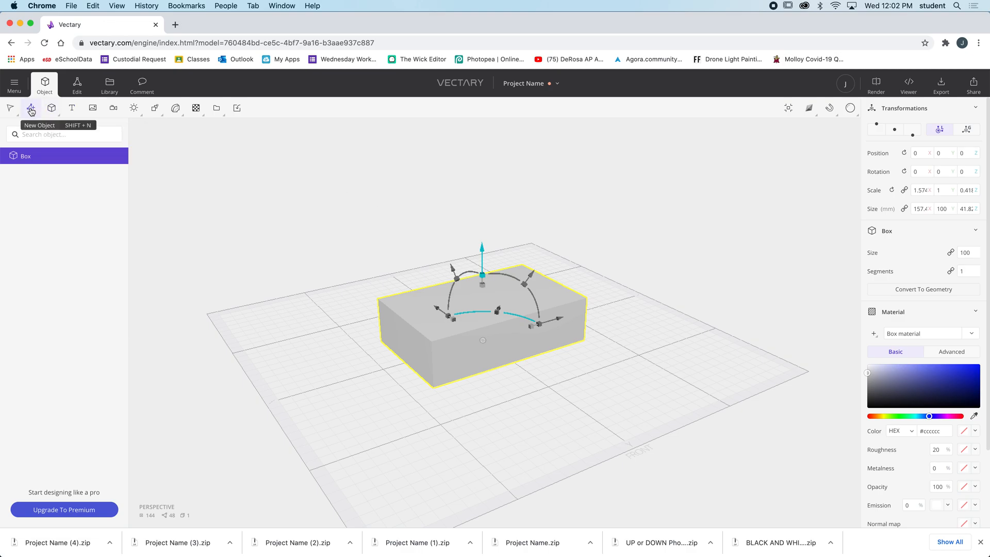
{"action": "left_click", "coordinate": [9, 108]}
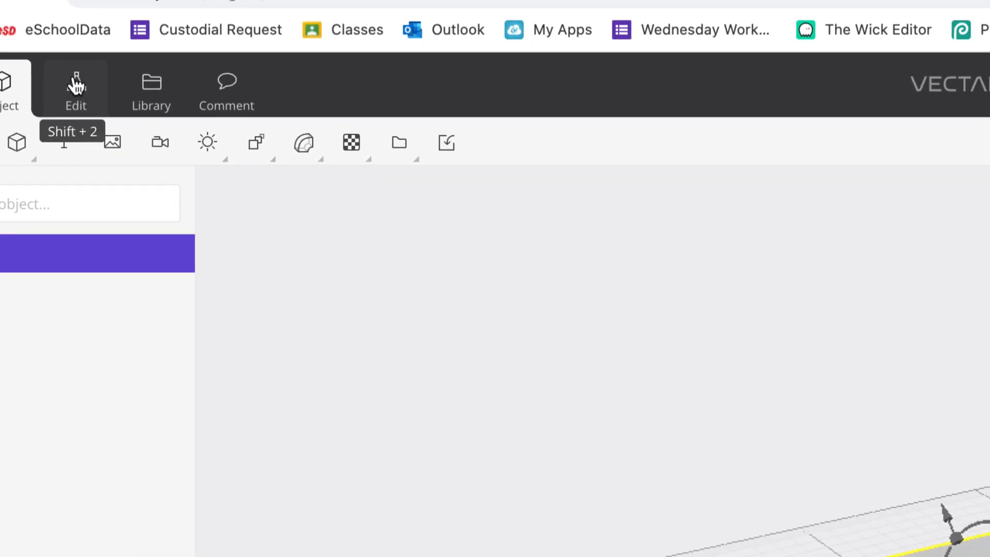
{"action": "left_click", "coordinate": [75, 85]}
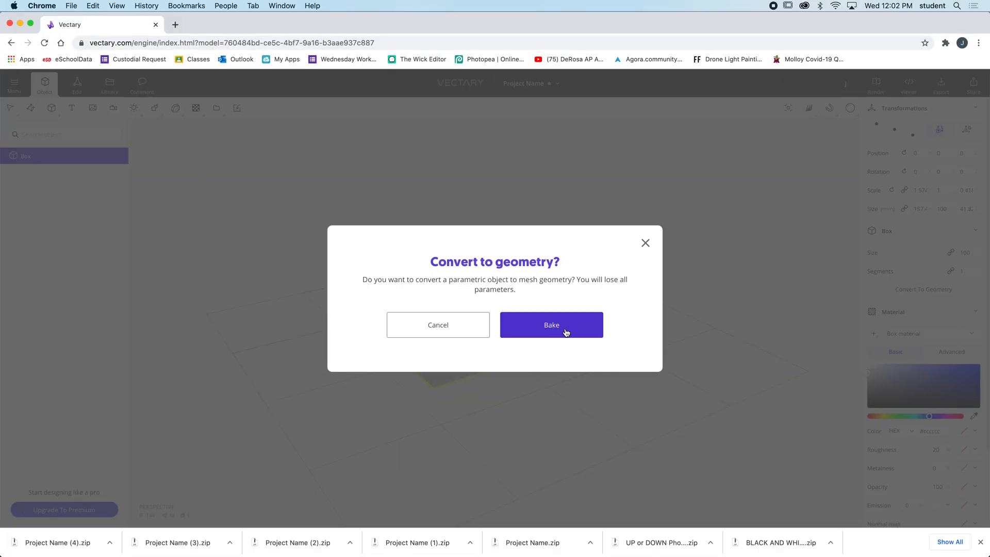
{"action": "left_click", "coordinate": [566, 331]}
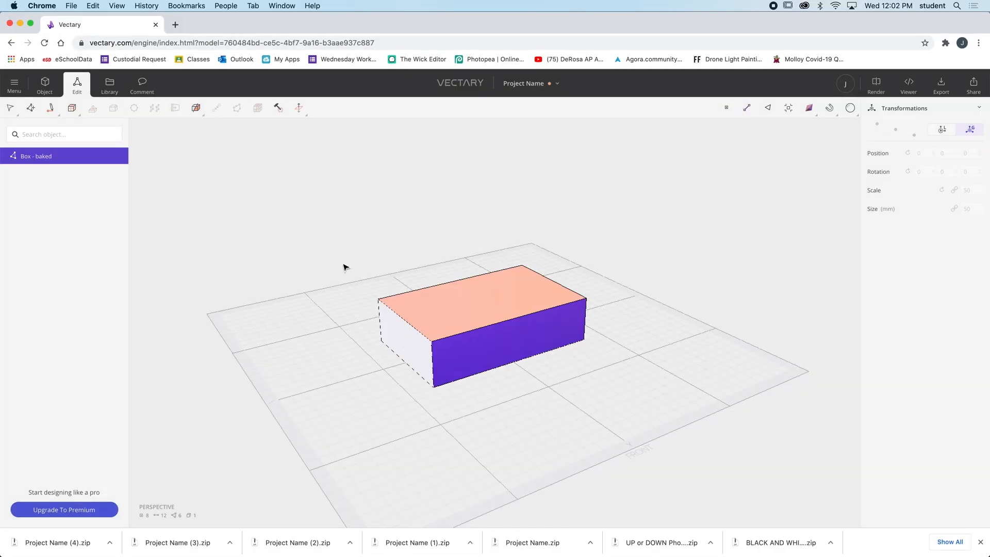
{"action": "left_click", "coordinate": [77, 85]}
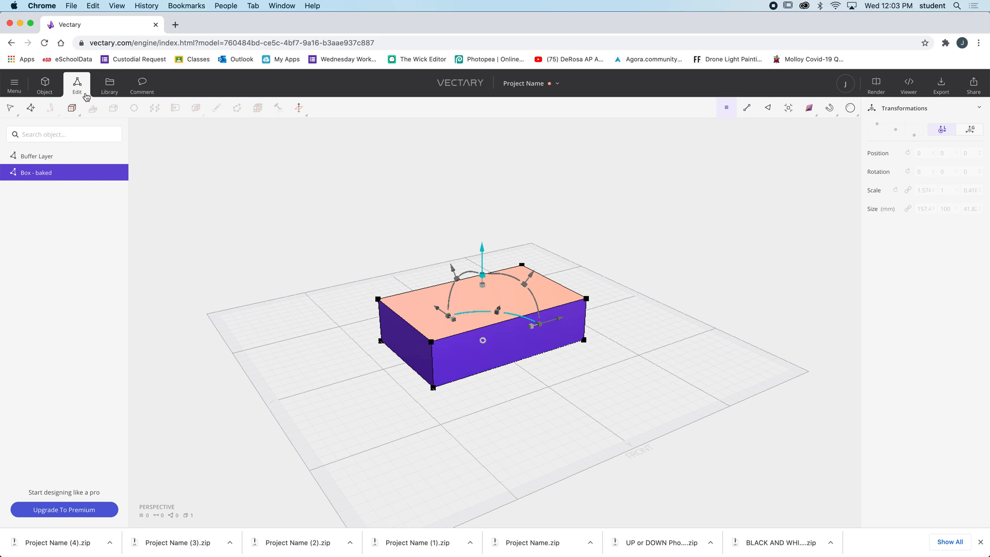
{"action": "key", "text": "3"}
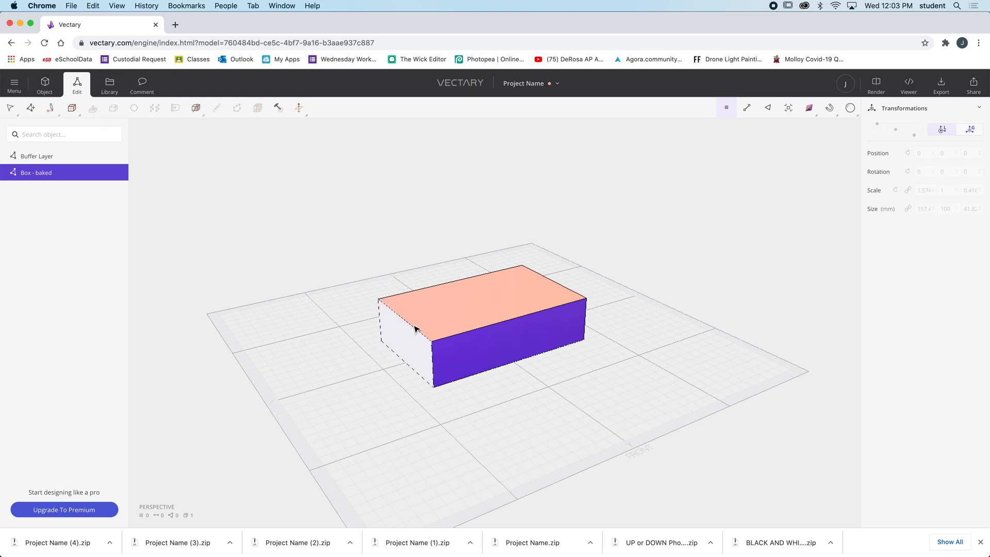
Select the long side, narrow end and top faces of the baked box one after another
{"action": "left_click", "coordinate": [487, 353]}
{"action": "left_click", "coordinate": [402, 342]}
{"action": "left_click", "coordinate": [509, 302]}
{"action": "left_click", "coordinate": [511, 339]}
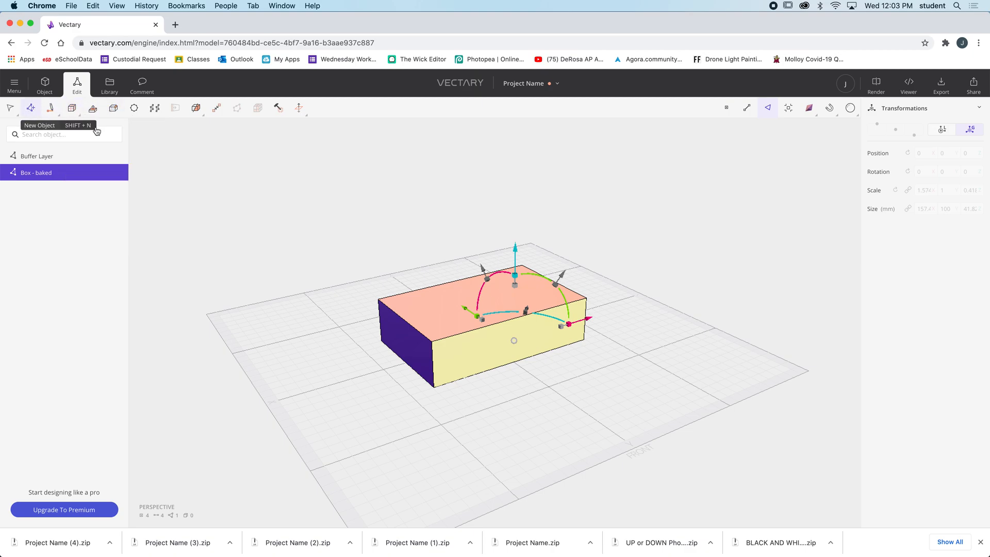
{"action": "left_click", "coordinate": [443, 316]}
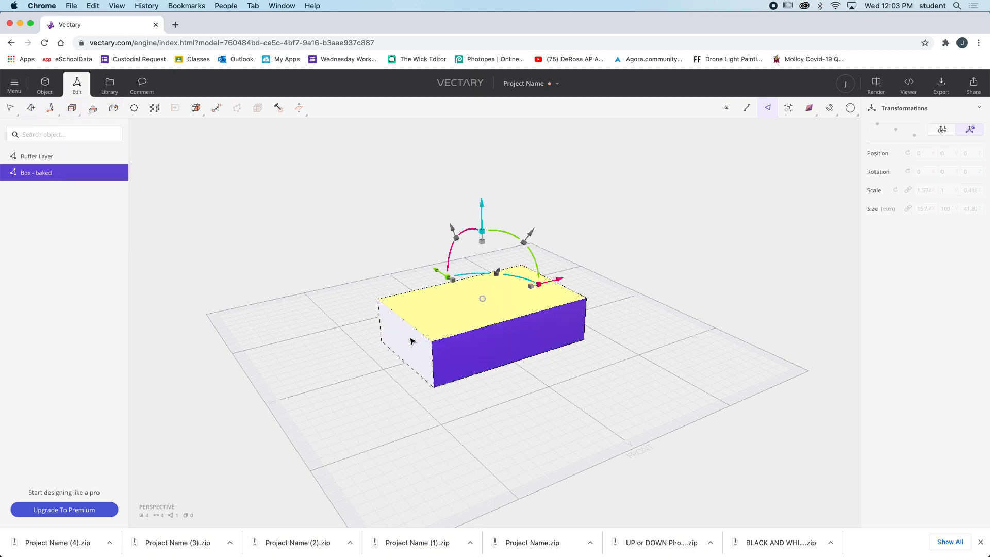
{"action": "left_click", "coordinate": [413, 341]}
{"action": "left_click", "coordinate": [513, 351]}
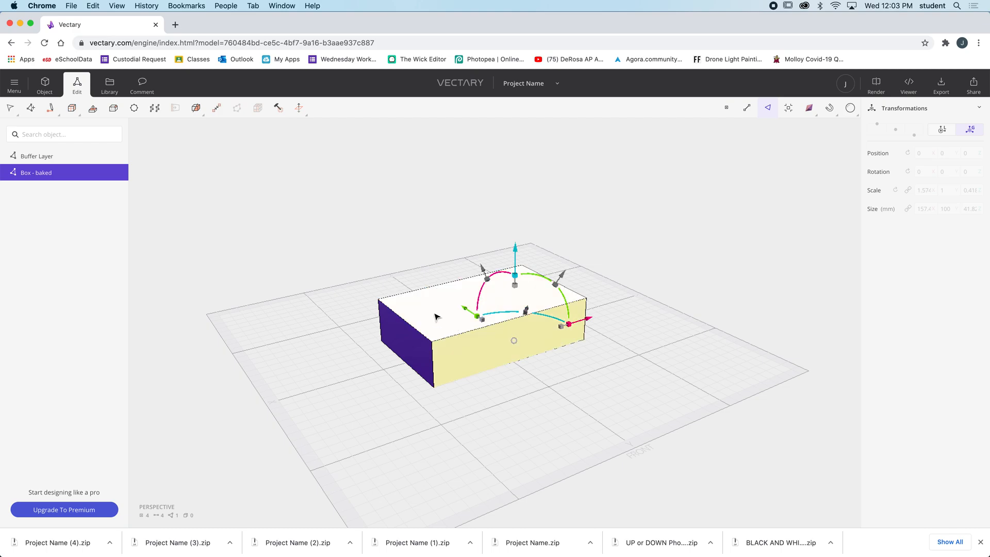
{"action": "left_click", "coordinate": [436, 316]}
Move the box's narrow end face slightly outward along X and its top face slightly down
{"action": "left_click", "coordinate": [407, 341]}
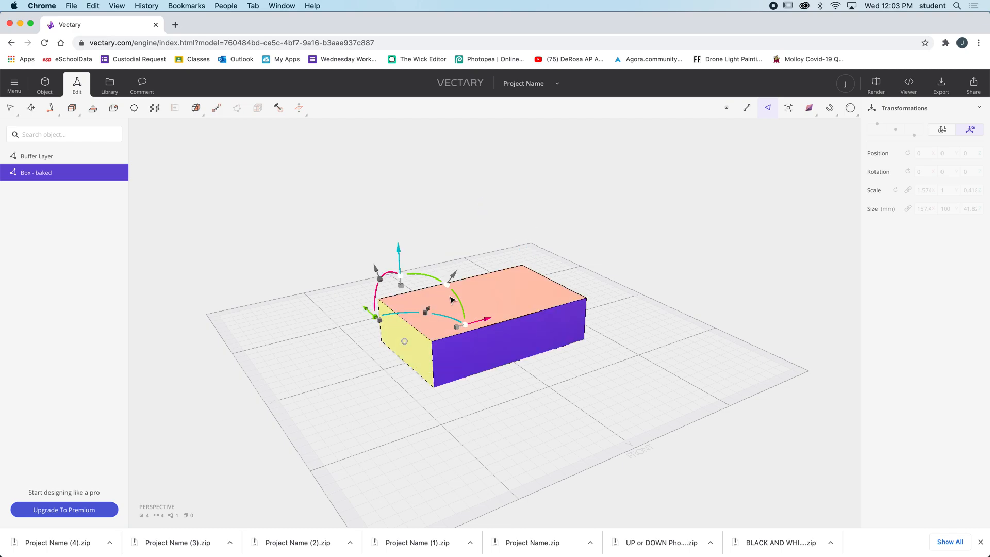
{"action": "mouse_move", "coordinate": [489, 322]}
{"action": "left_mouse_down"}
{"action": "mouse_move", "coordinate": [460, 323]}
{"action": "mouse_move", "coordinate": [481, 317]}
{"action": "left_mouse_up"}
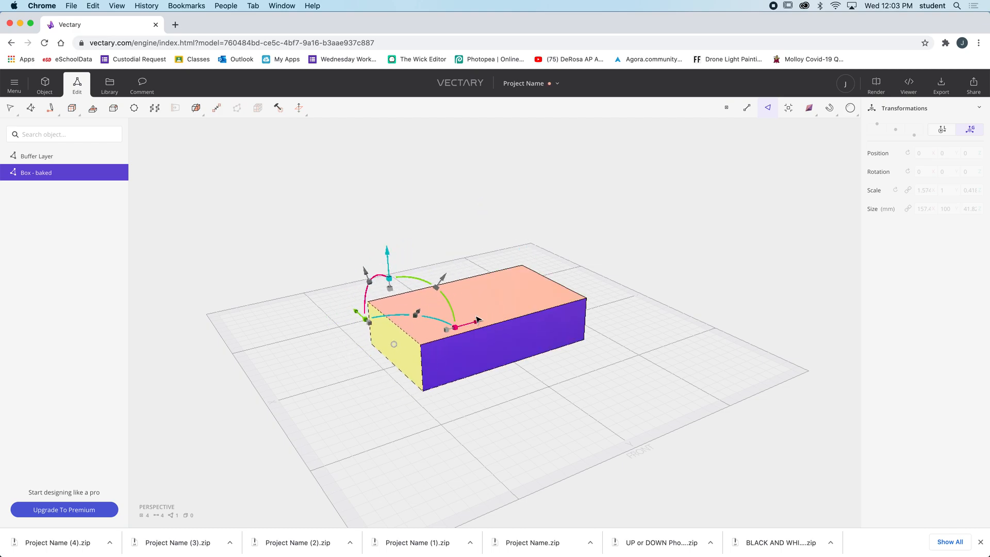
{"action": "left_click", "coordinate": [499, 303]}
{"action": "left_click_drag", "start_coordinate": [477, 212], "coordinate": [478, 214]}
{"action": "left_click", "coordinate": [532, 342]}
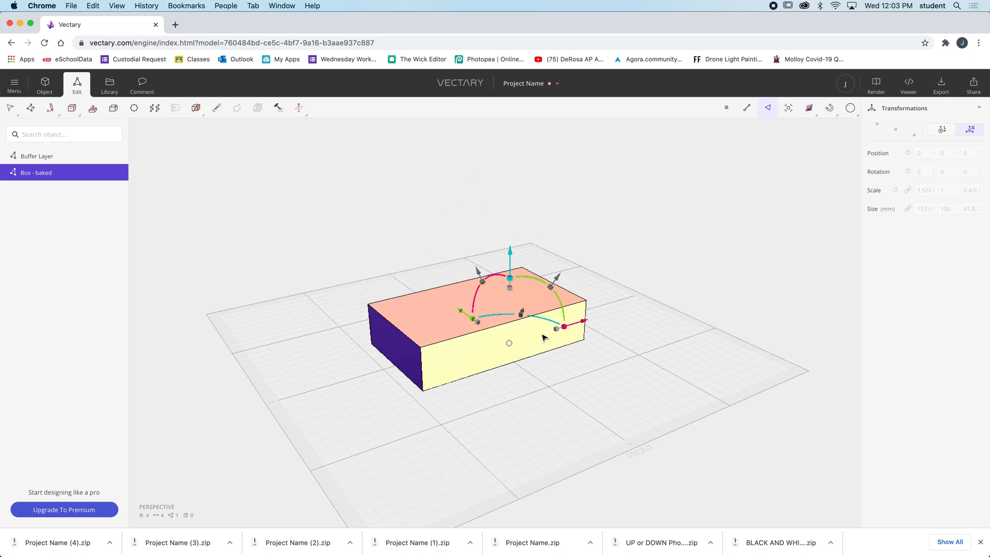
{"action": "left_click_drag", "start_coordinate": [460, 311], "coordinate": [474, 328]}
{"action": "left_click", "coordinate": [472, 330]}
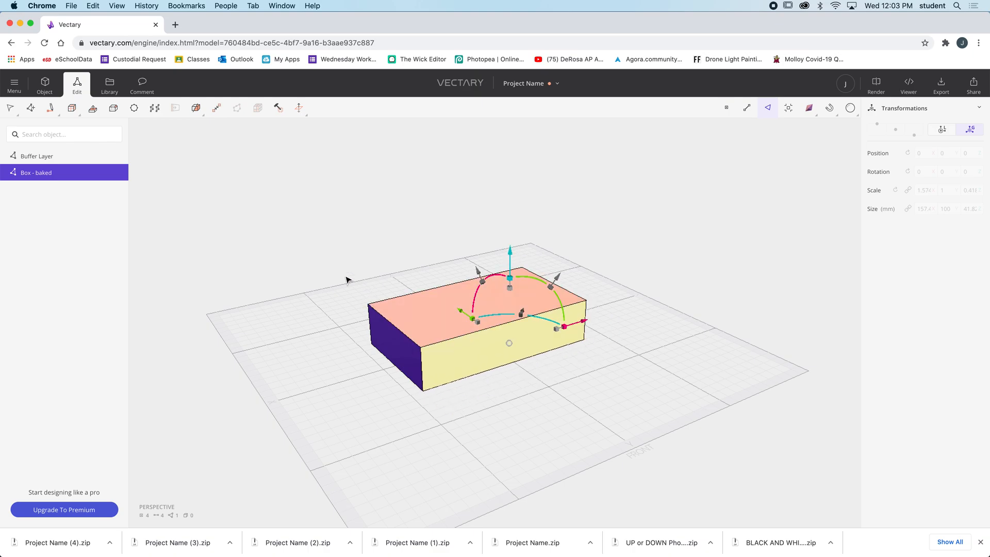
Bevel the box's narrow end face inward to create a smaller inset face on that end
{"action": "left_click_drag", "start_coordinate": [342, 289], "coordinate": [398, 287]}
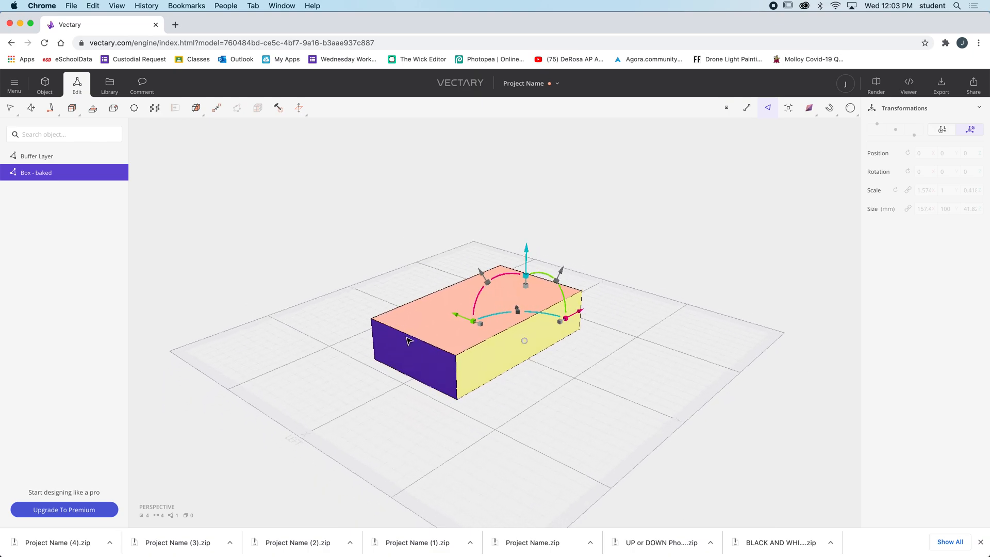
{"action": "left_click", "coordinate": [426, 374]}
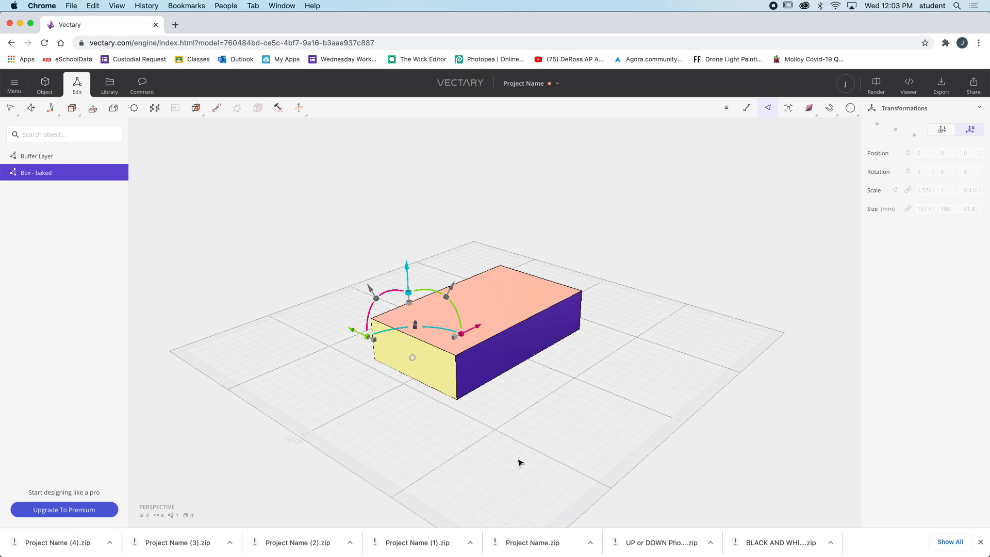
{"action": "left_click", "coordinate": [514, 293]}
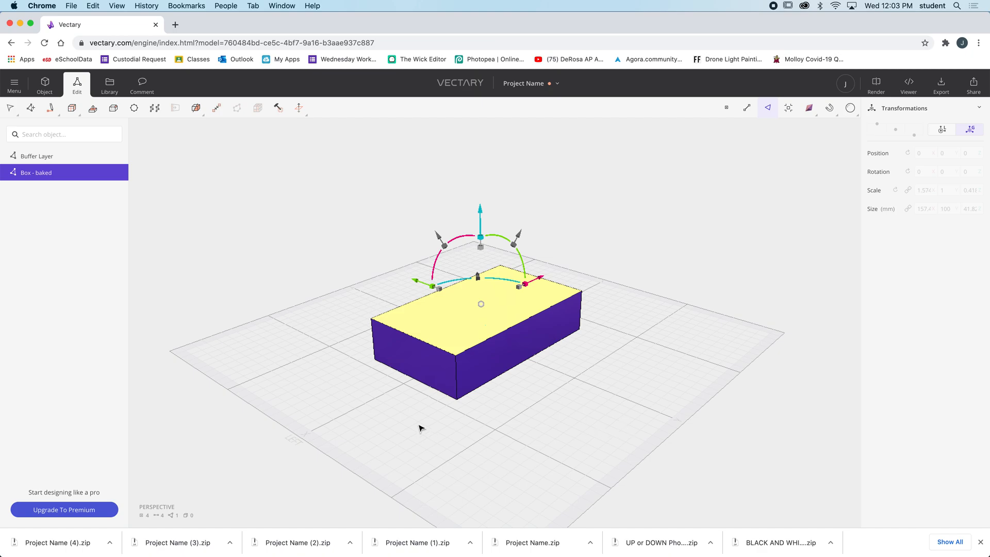
{"action": "left_click", "coordinate": [417, 363]}
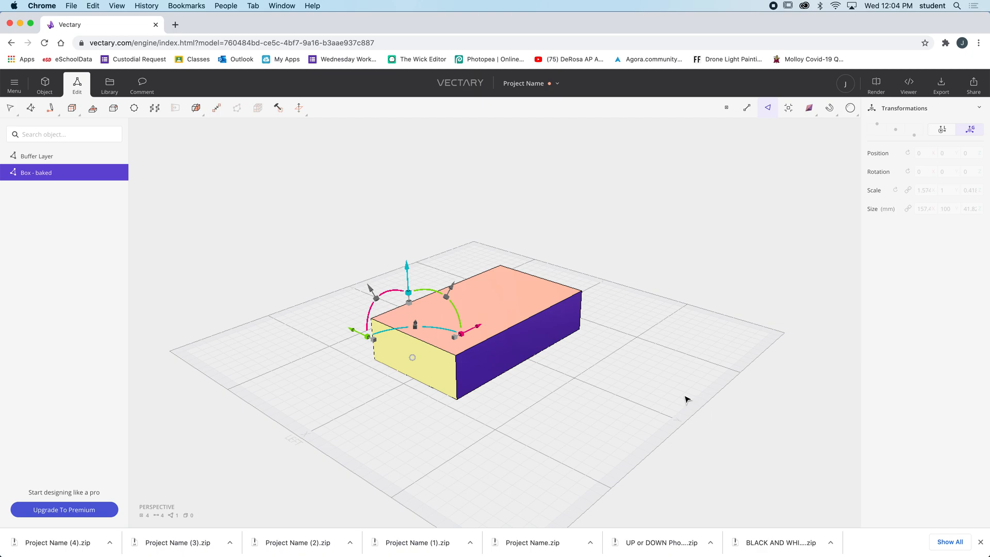
{"action": "left_click", "coordinate": [435, 376]}
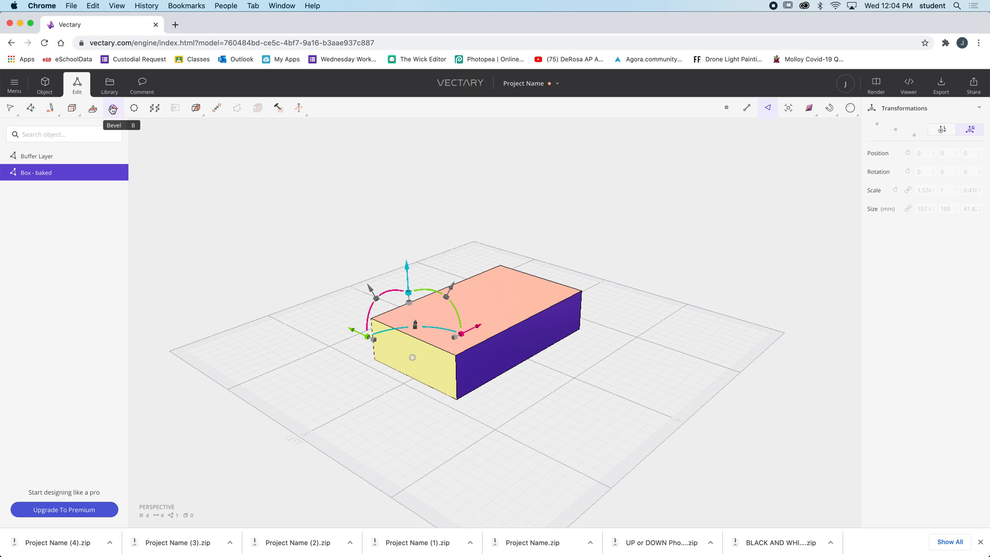
{"action": "left_click", "coordinate": [113, 112]}
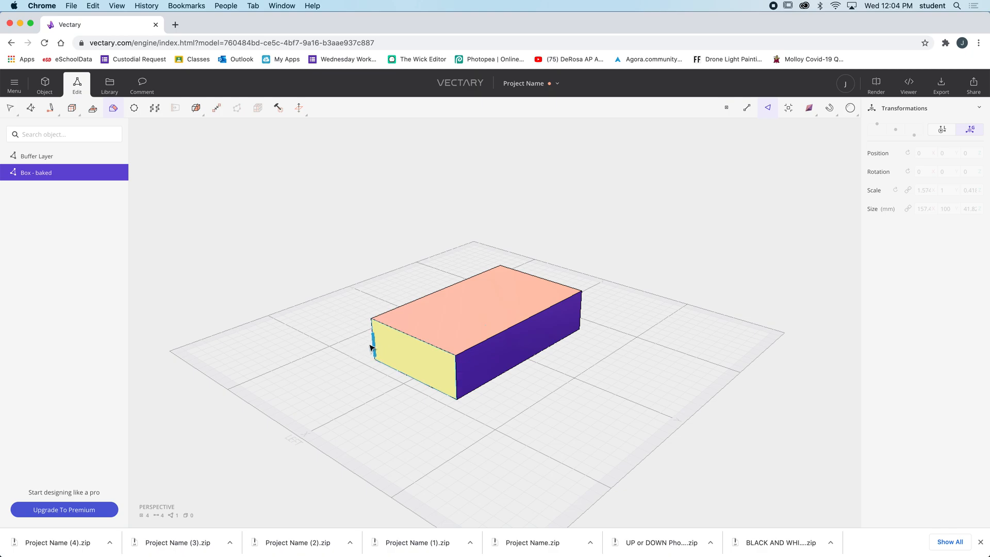
{"action": "left_click_drag", "start_coordinate": [318, 348], "coordinate": [356, 346]}
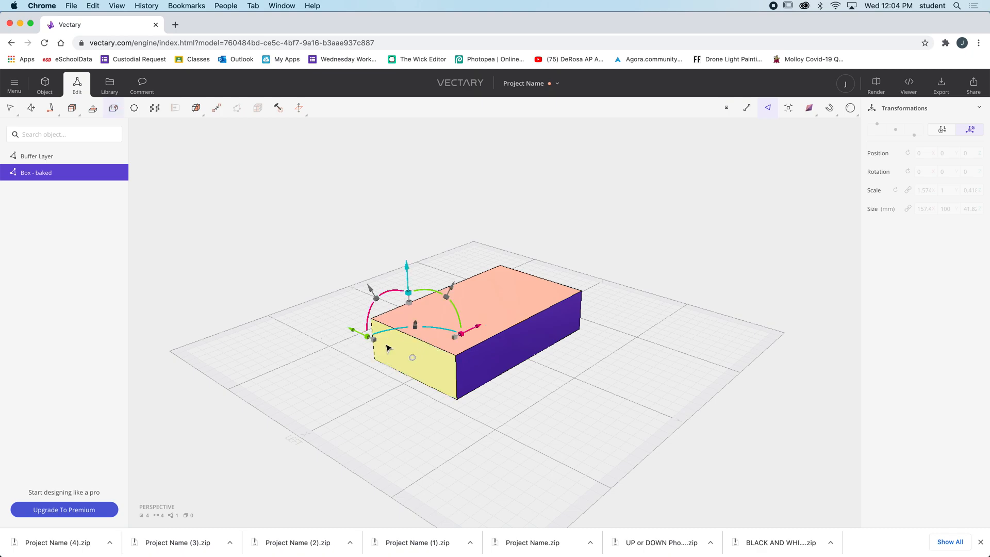
{"action": "left_click", "coordinate": [82, 110]}
{"action": "left_click", "coordinate": [114, 107]}
{"action": "left_click_drag", "start_coordinate": [375, 338], "coordinate": [373, 356]}
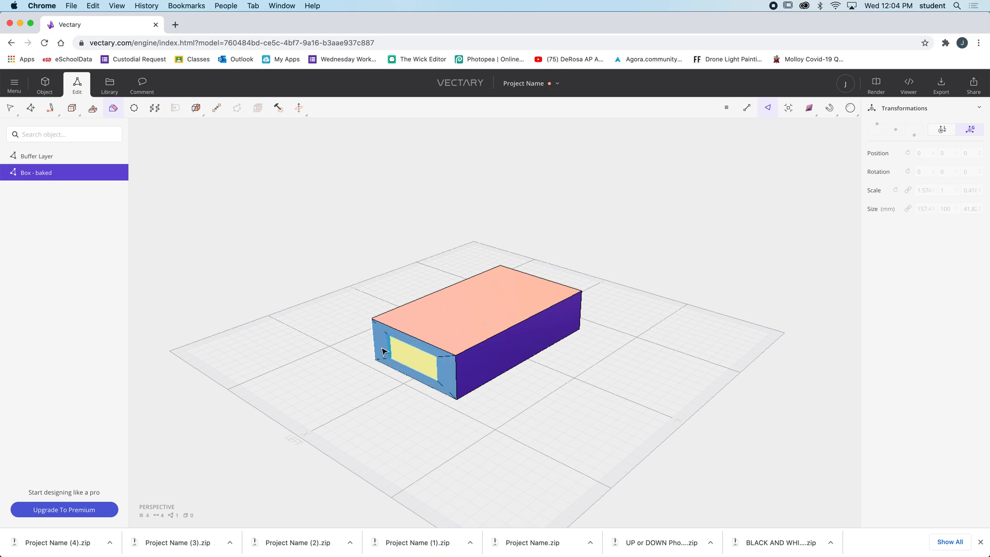
Pull the inset end face far outward along X to form a long tapered section
{"action": "left_click", "coordinate": [410, 358]}
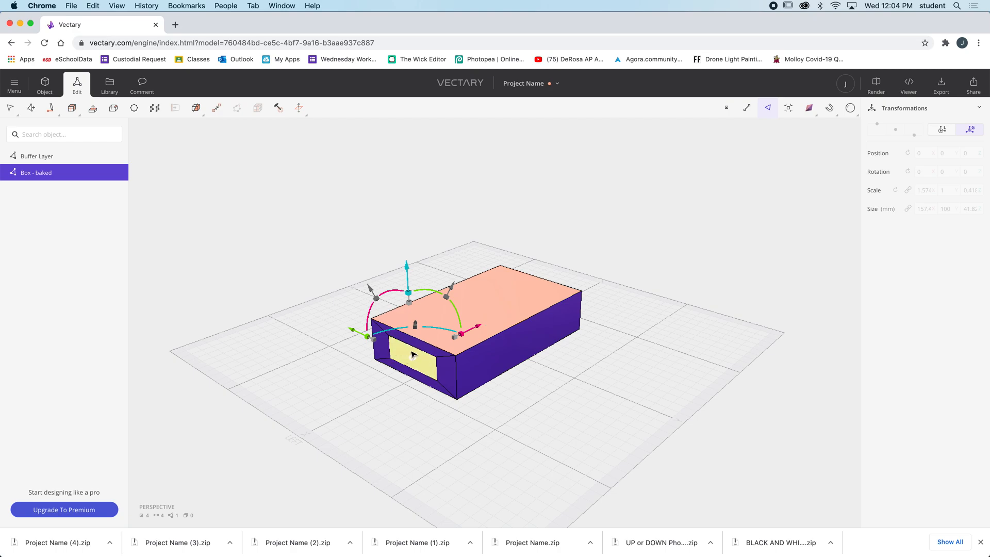
{"action": "left_click_drag", "start_coordinate": [476, 329], "coordinate": [358, 383]}
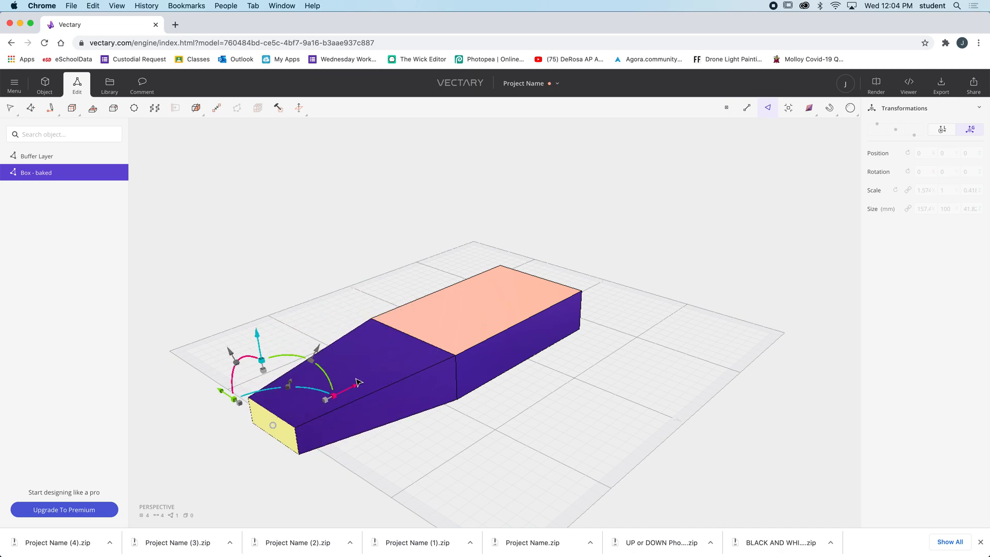
Try to bevel both long side faces of the main box section inward into smaller inset faces
{"action": "left_click_drag", "start_coordinate": [347, 292], "coordinate": [480, 313]}
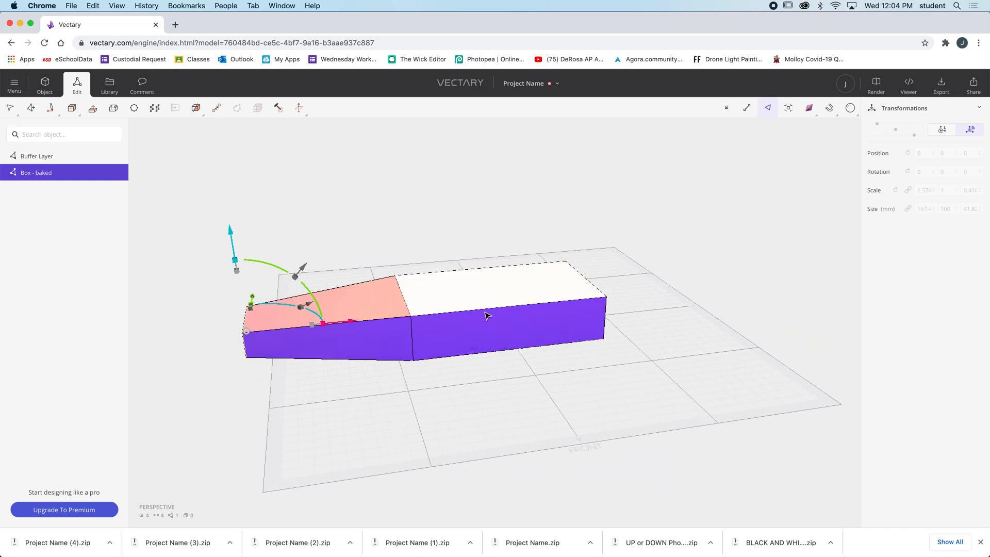
{"action": "left_click", "coordinate": [511, 335]}
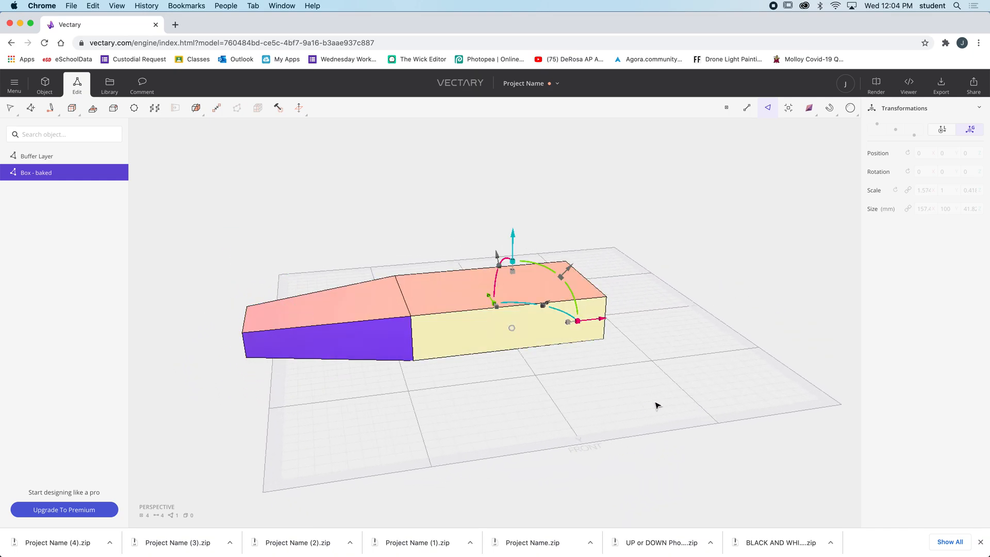
{"action": "left_click_drag", "start_coordinate": [691, 392], "coordinate": [462, 351]}
{"action": "left_click_drag", "start_coordinate": [604, 432], "coordinate": [369, 425]}
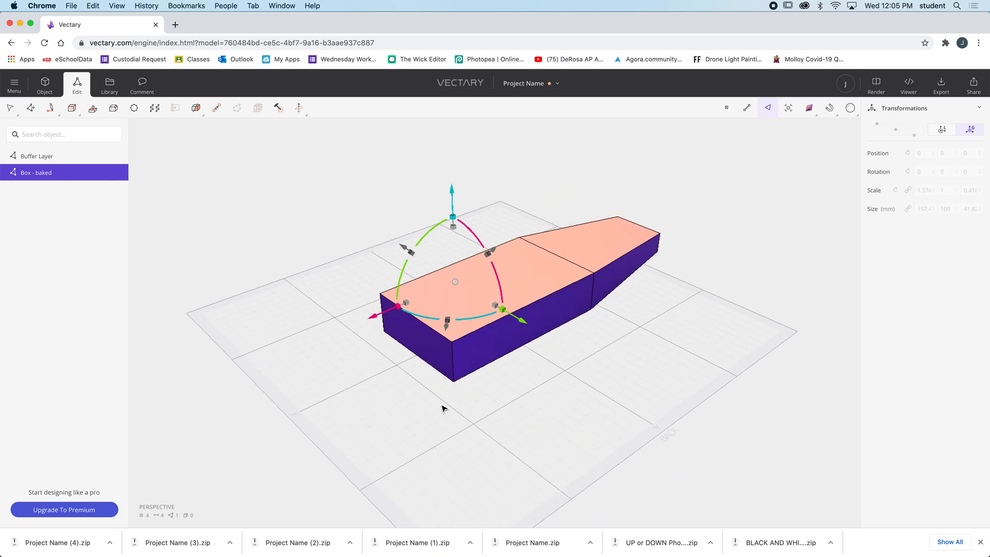
{"action": "left_click_drag", "start_coordinate": [448, 427], "coordinate": [479, 452]}
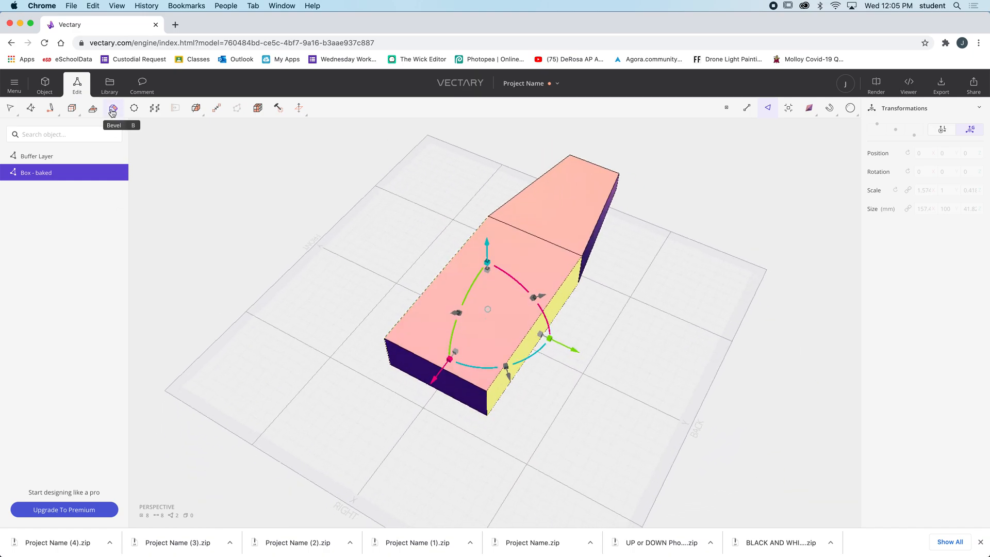
{"action": "left_click", "coordinate": [111, 112]}
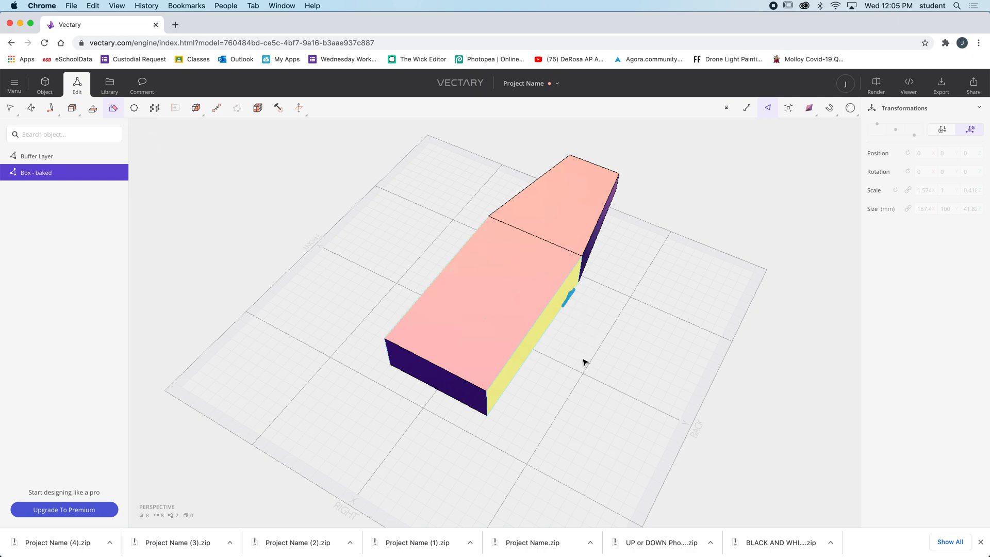
{"action": "left_click_drag", "start_coordinate": [584, 361], "coordinate": [471, 314]}
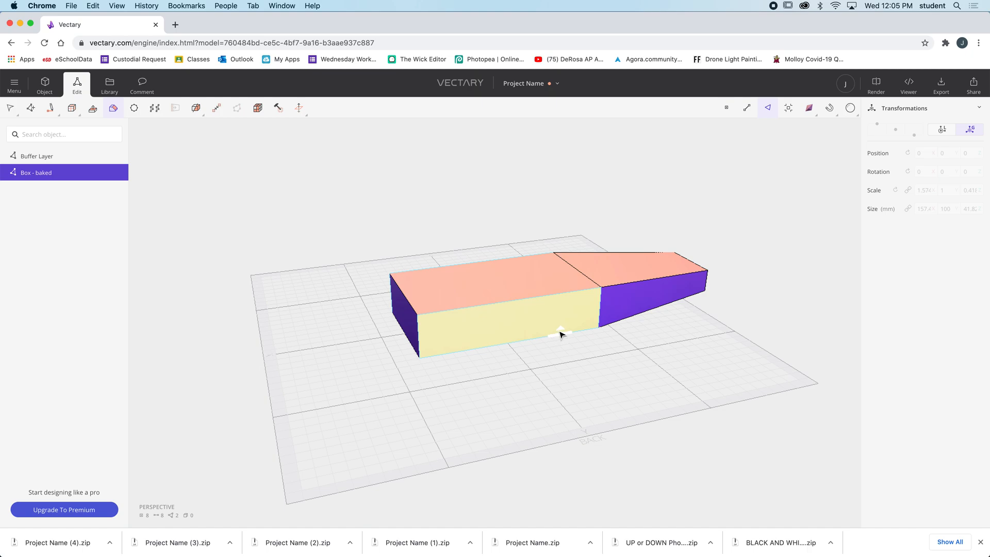
{"action": "left_click_drag", "start_coordinate": [527, 341], "coordinate": [519, 334]}
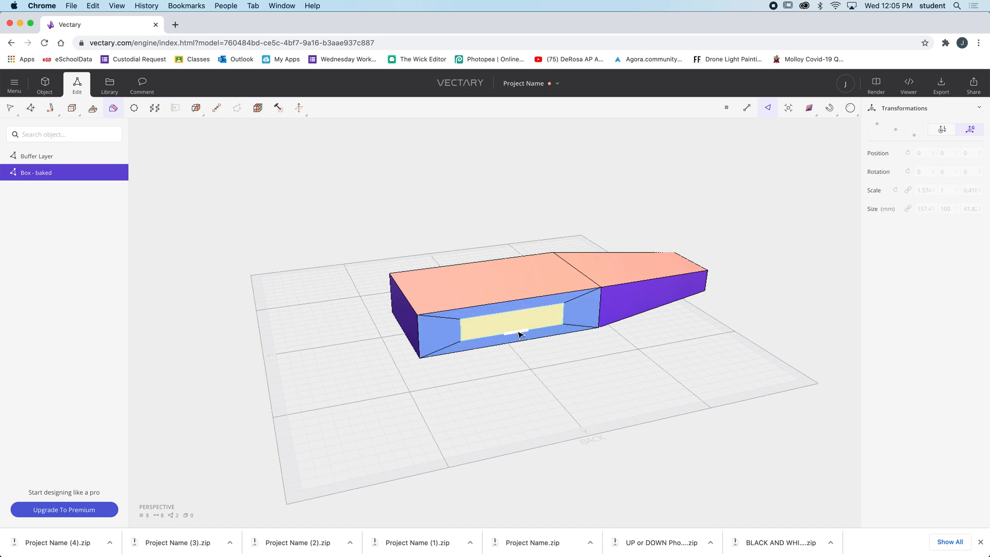
Try to pull the two inset side faces outward along Y
{"action": "left_click_drag", "start_coordinate": [292, 350], "coordinate": [417, 393]}
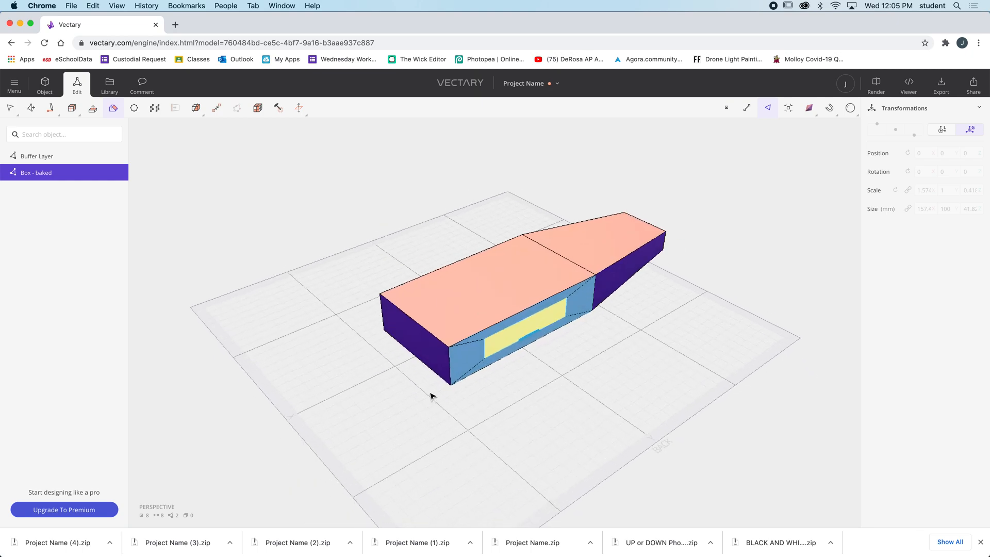
{"action": "left_click", "coordinate": [544, 323]}
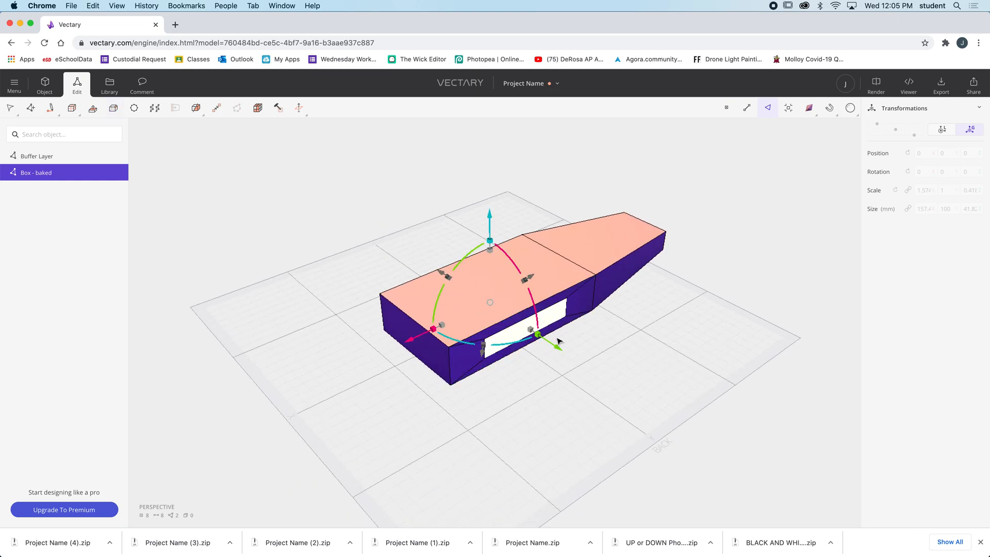
{"action": "left_click_drag", "start_coordinate": [559, 350], "coordinate": [606, 378]}
{"action": "right_click_drag", "start_coordinate": [414, 433], "coordinate": [384, 391]}
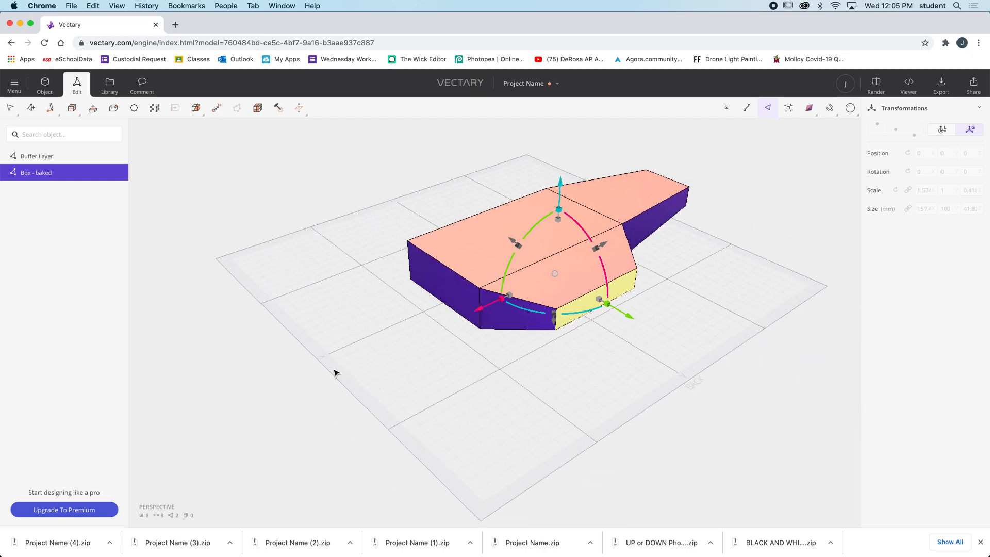
{"action": "left_click_drag", "start_coordinate": [336, 375], "coordinate": [499, 358]}
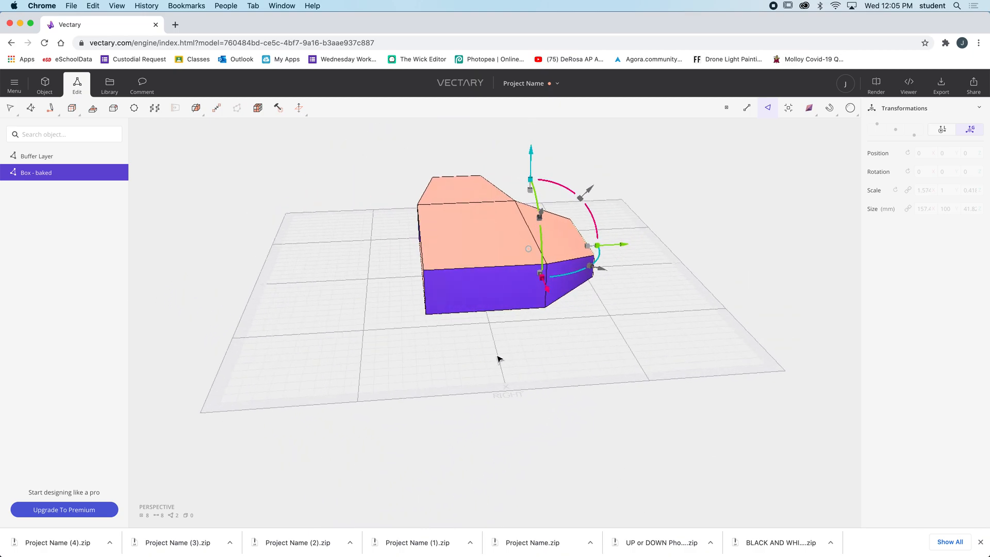
Undo the pull and bevel of the two side faces and clear the face selection
{"action": "key", "text": "super+z"}
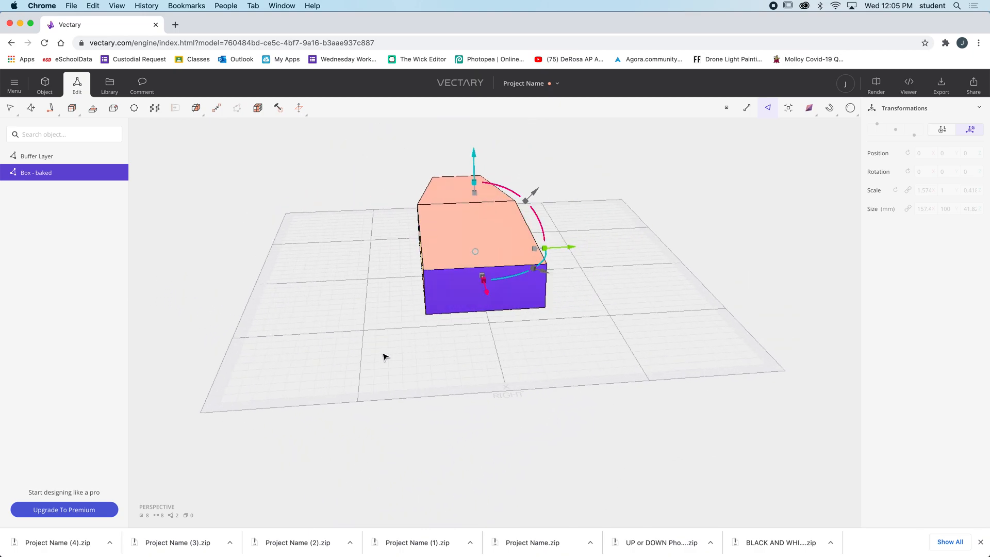
{"action": "left_click_drag", "start_coordinate": [383, 356], "coordinate": [457, 360]}
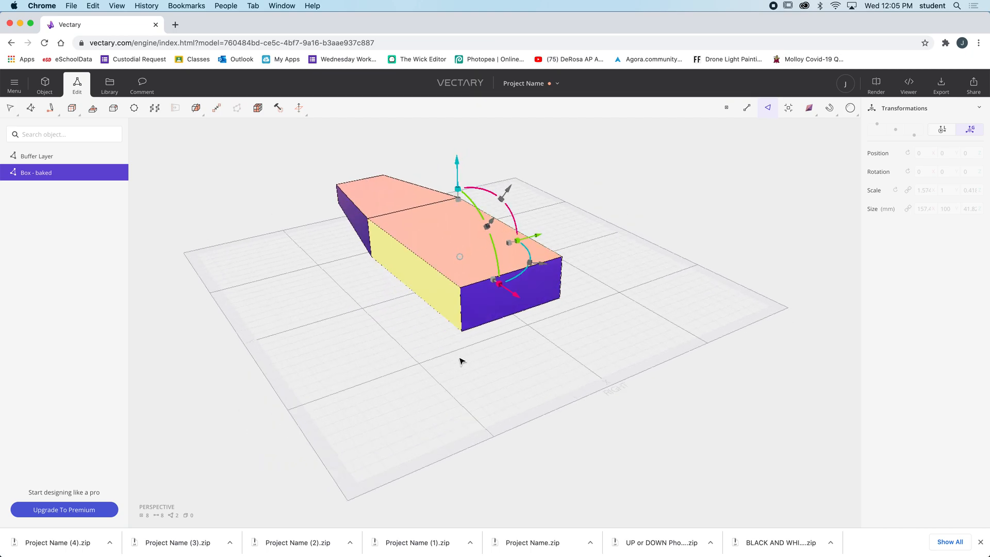
{"action": "left_click_drag", "start_coordinate": [502, 365], "coordinate": [285, 364]}
{"action": "left_click", "coordinate": [505, 328]}
{"action": "left_click", "coordinate": [535, 279]}
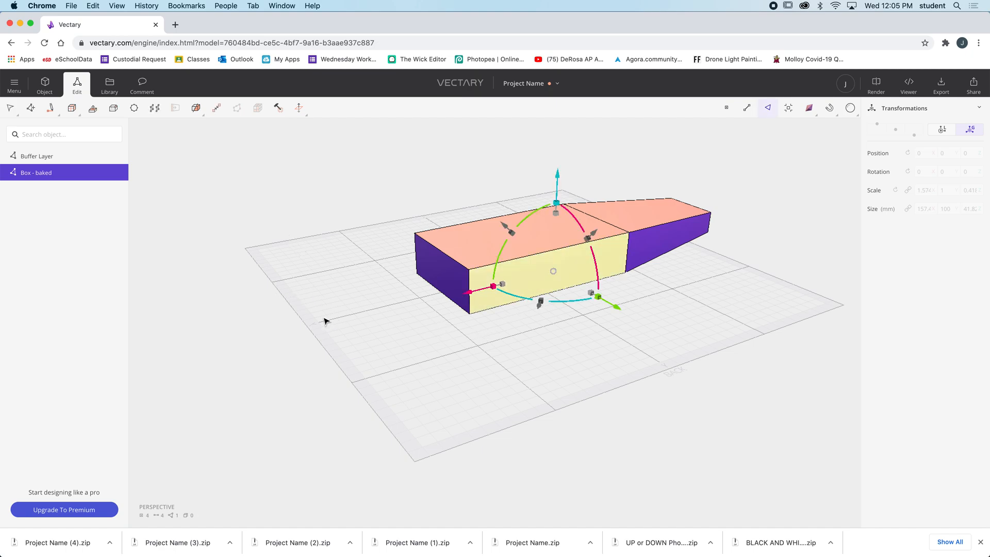
{"action": "left_click", "coordinate": [298, 278]}
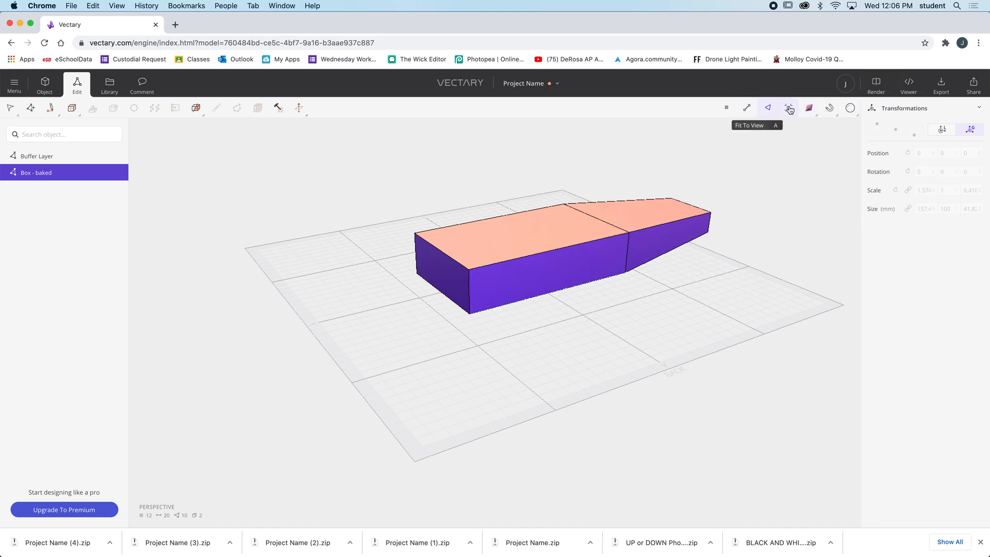
Look over the render preview, mesh, normals and primitive options, and return to editing the baked box's faces
{"action": "mouse_move", "coordinate": [808, 109]}
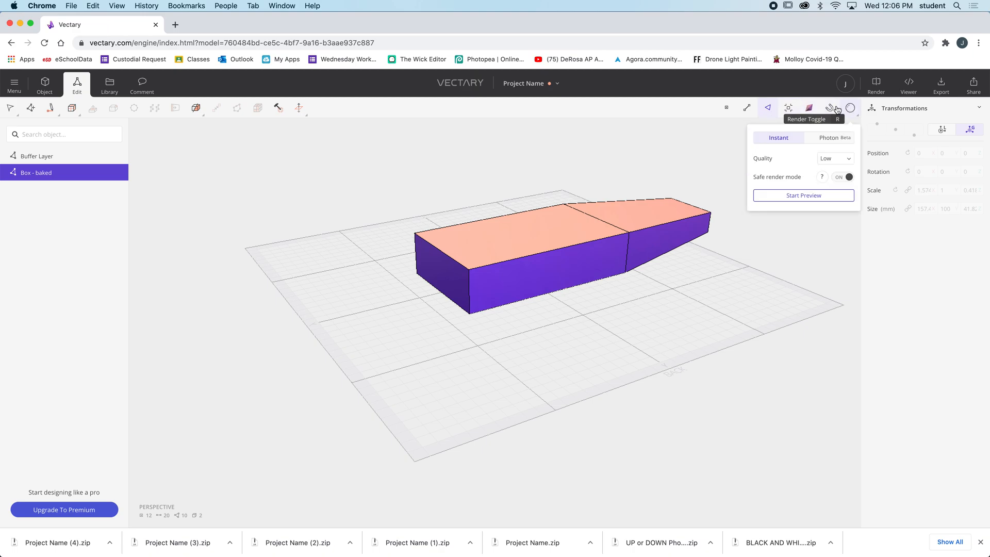
{"action": "mouse_move", "coordinate": [849, 109]}
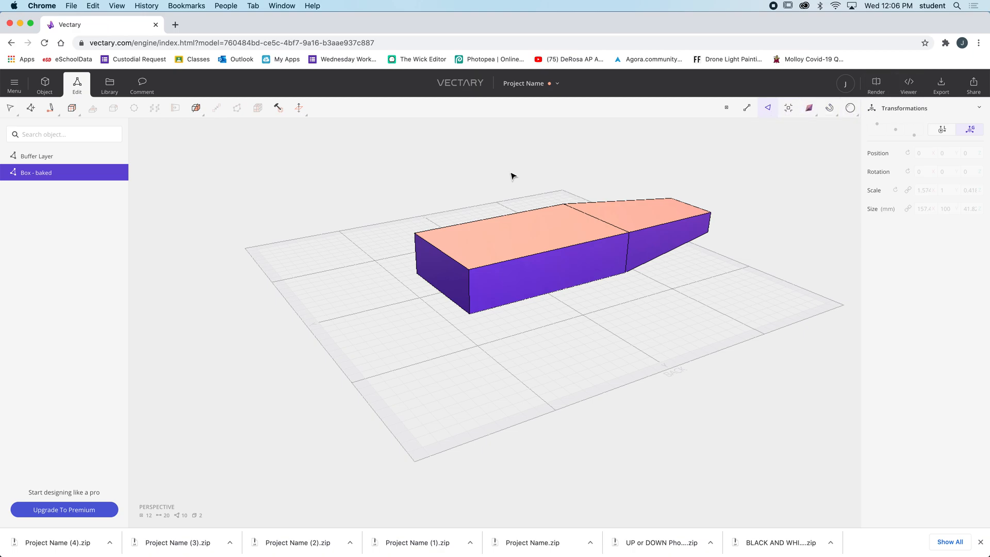
{"action": "mouse_move", "coordinate": [297, 110]}
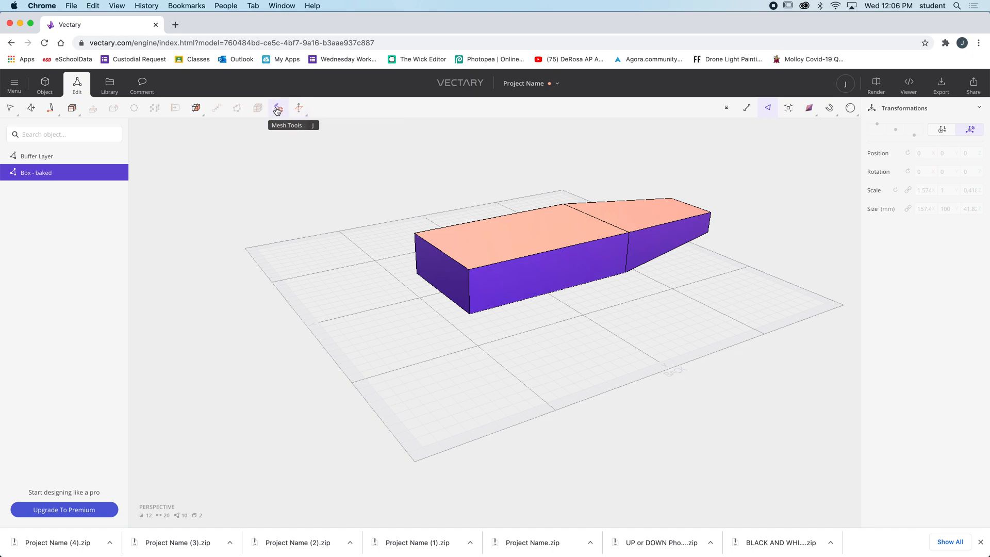
{"action": "left_click", "coordinate": [278, 110]}
{"action": "mouse_move", "coordinate": [297, 109]}
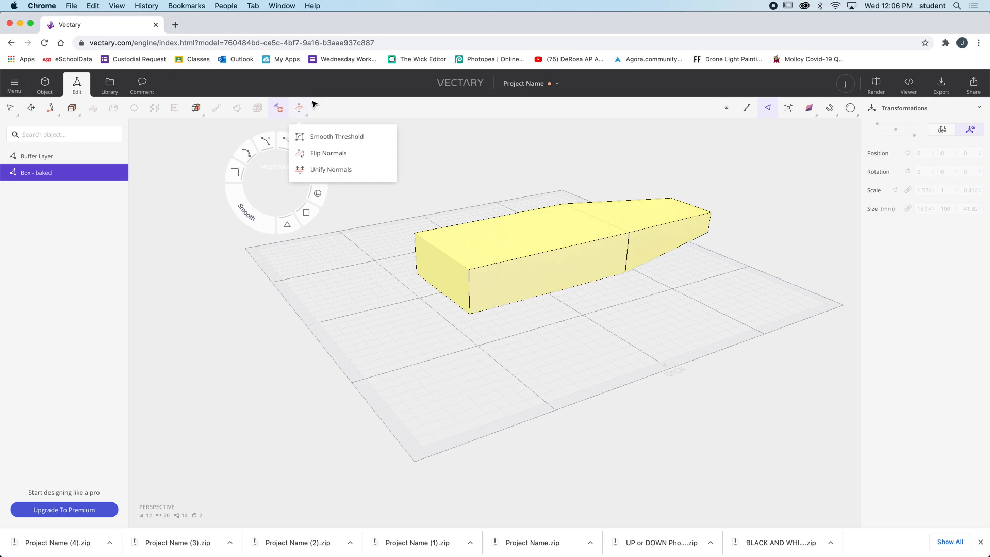
{"action": "left_click", "coordinate": [72, 108]}
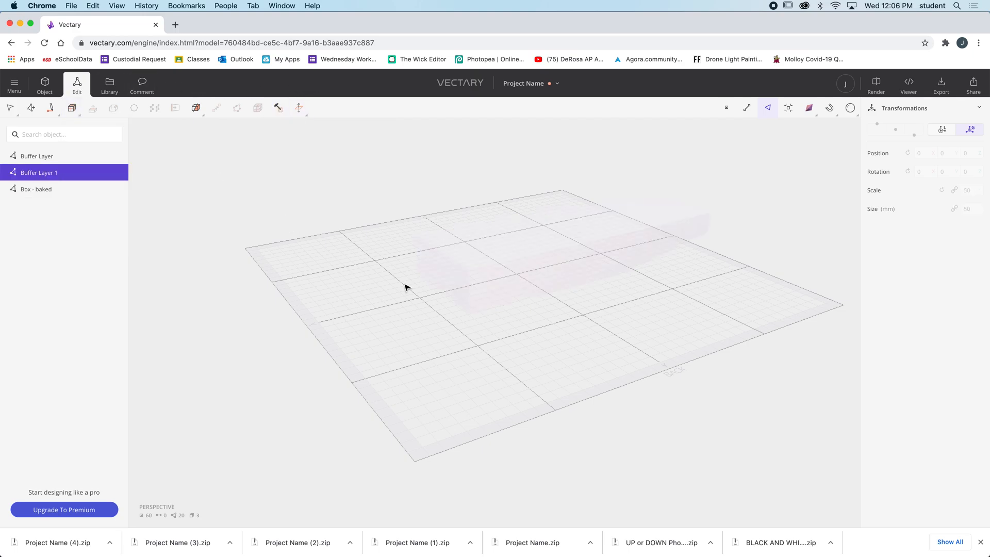
{"action": "left_click", "coordinate": [427, 279]}
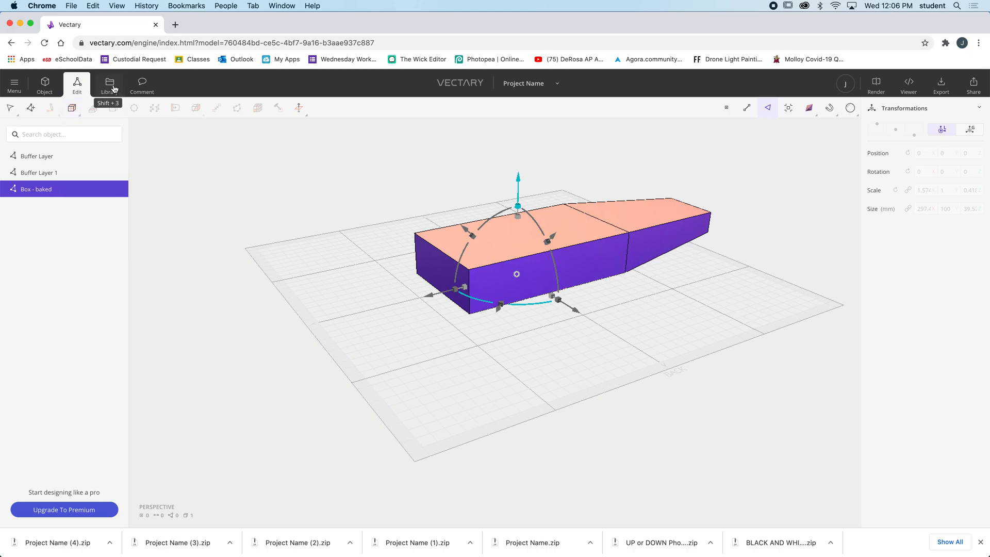
{"action": "left_click", "coordinate": [39, 88]}
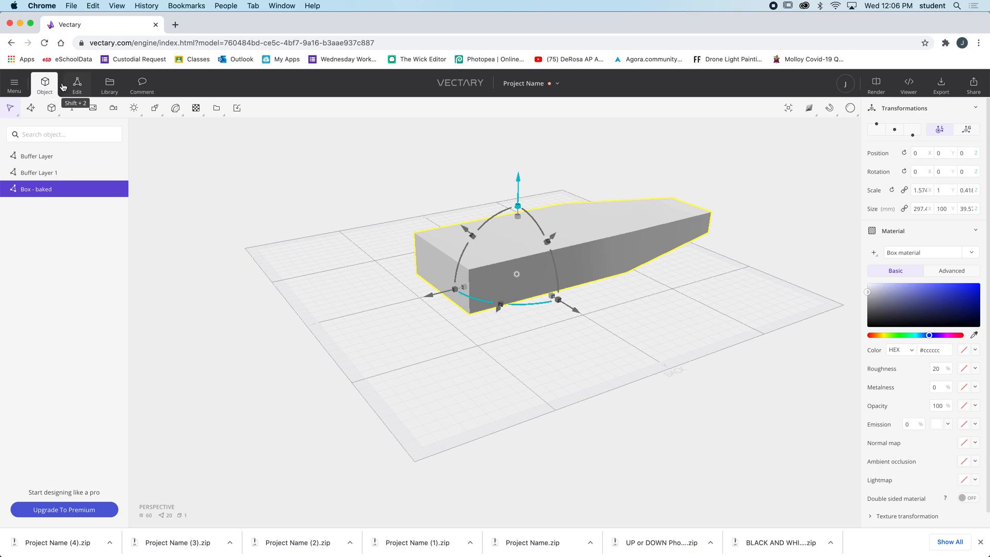
{"action": "mouse_move", "coordinate": [54, 111]}
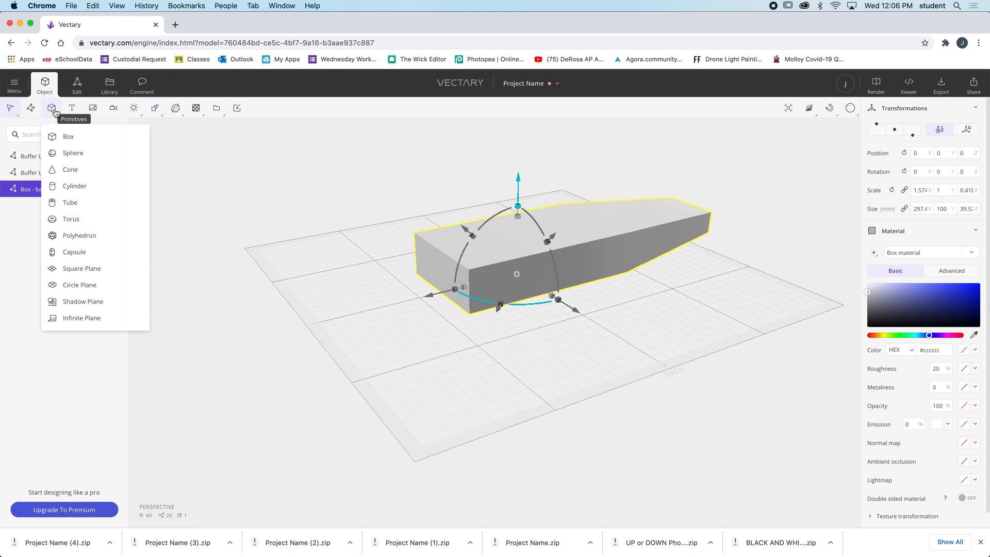
{"action": "left_click", "coordinate": [77, 85]}
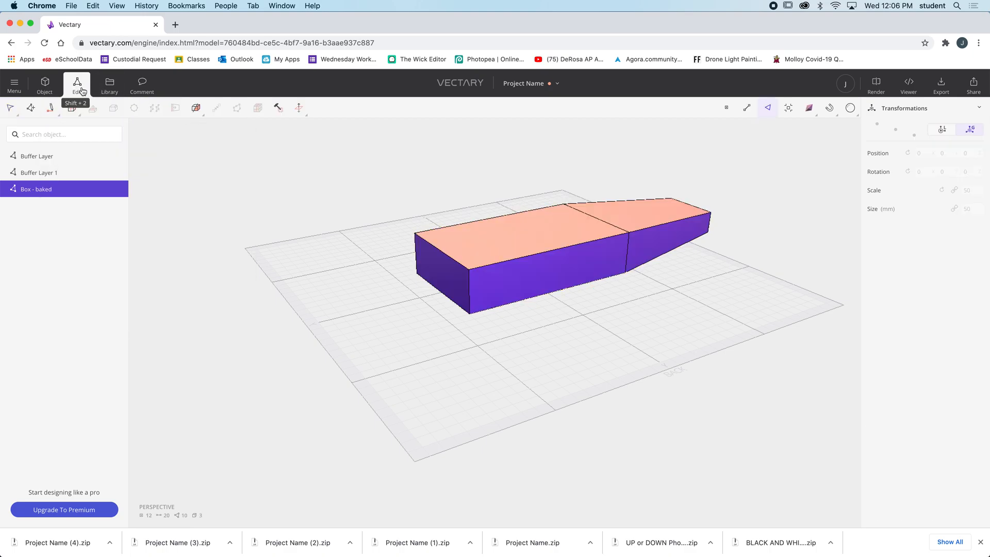
Bevel one long side face of the main box section inward to create a smaller inset face
{"action": "left_click", "coordinate": [531, 278]}
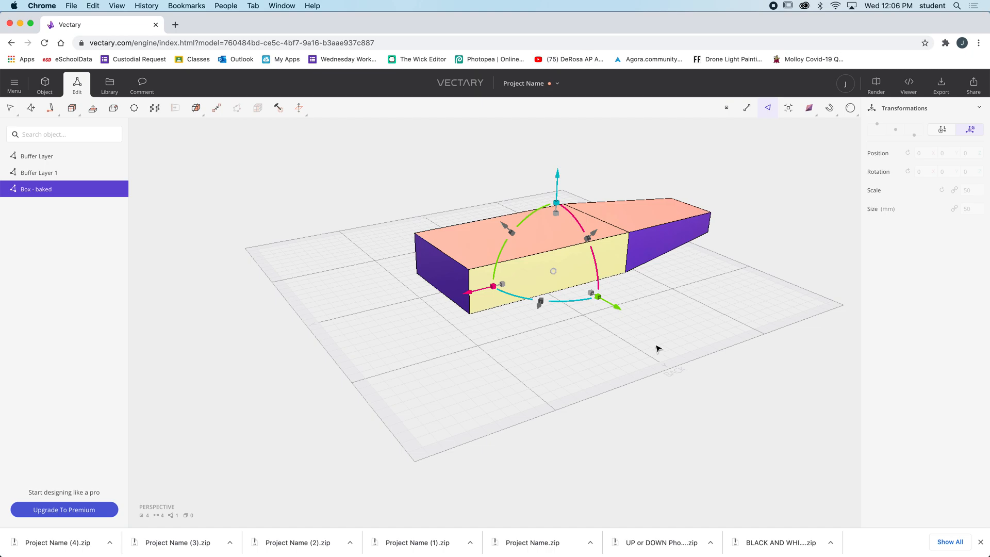
{"action": "left_click_drag", "start_coordinate": [645, 350], "coordinate": [320, 367]}
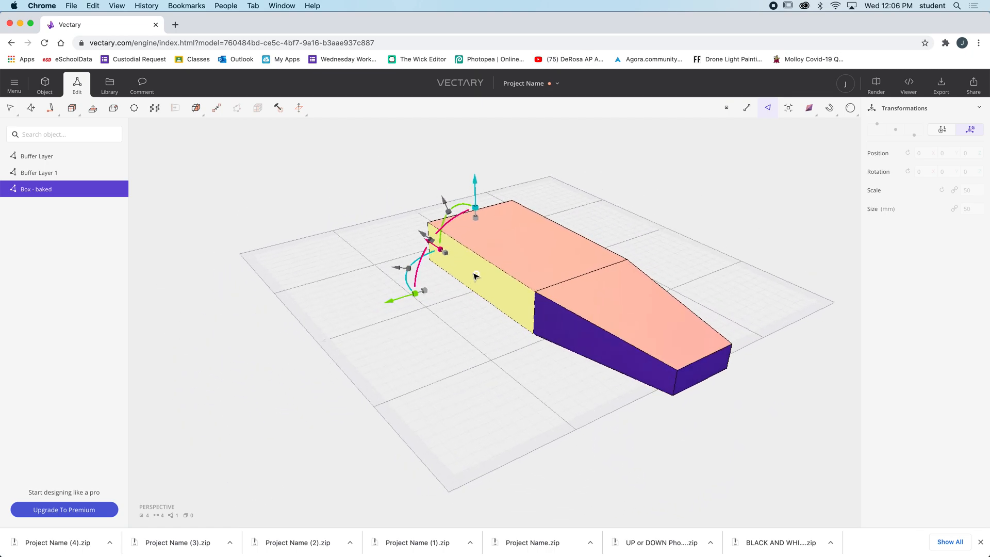
{"action": "left_click_drag", "start_coordinate": [421, 326], "coordinate": [446, 327]}
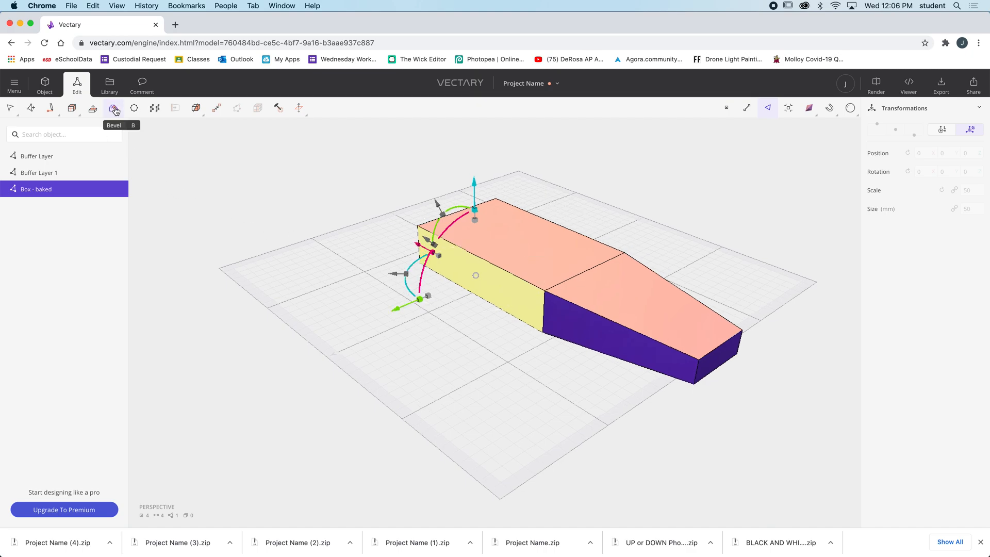
{"action": "left_click", "coordinate": [113, 110]}
{"action": "mouse_move", "coordinate": [479, 295]}
{"action": "left_mouse_down"}
{"action": "mouse_move", "coordinate": [479, 287]}
{"action": "mouse_move", "coordinate": [472, 291]}
{"action": "left_mouse_up"}
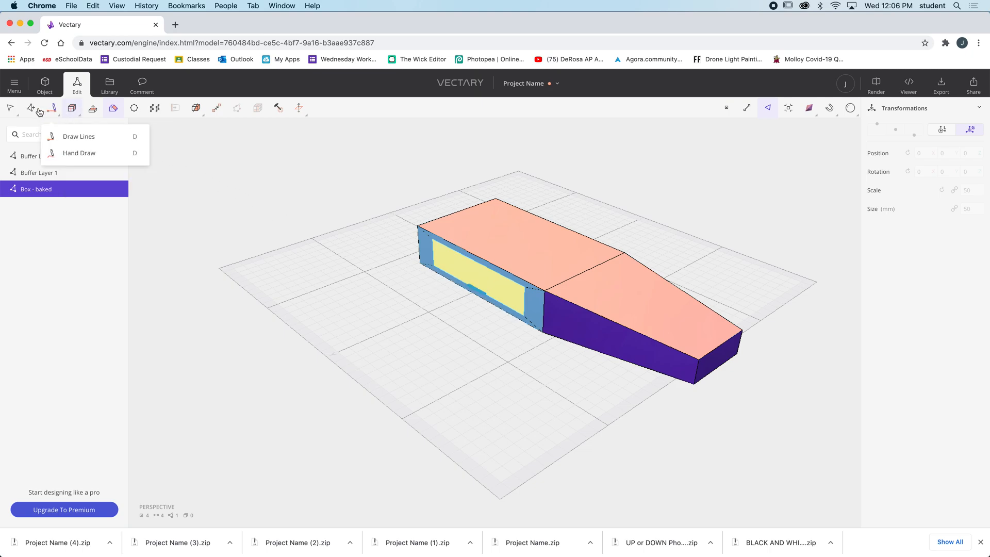
Pull the inset side face far outward along Y to form a tapered wing
{"action": "left_click", "coordinate": [459, 266]}
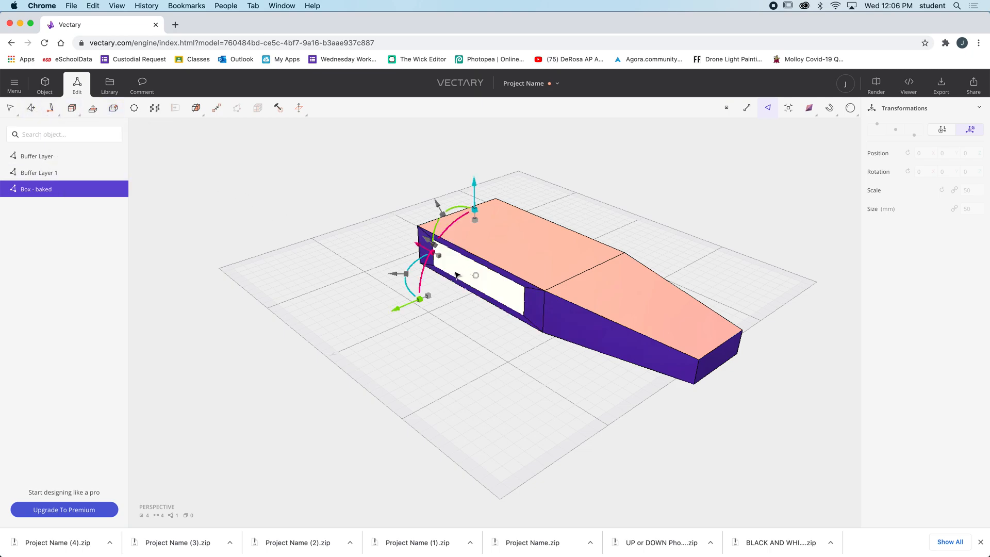
{"action": "mouse_move", "coordinate": [400, 310]}
{"action": "left_mouse_down"}
{"action": "mouse_move", "coordinate": [276, 341]}
{"action": "mouse_move", "coordinate": [219, 370]}
{"action": "left_mouse_up"}
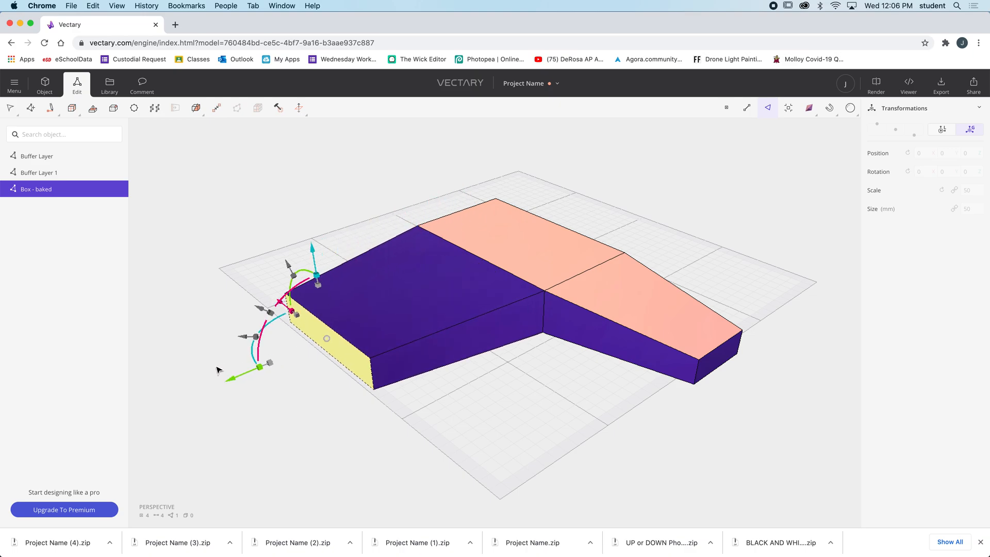
{"action": "middle_click_drag", "start_coordinate": [564, 280], "coordinate": [550, 315]}
{"action": "right_click_drag", "start_coordinate": [549, 312], "coordinate": [573, 260]}
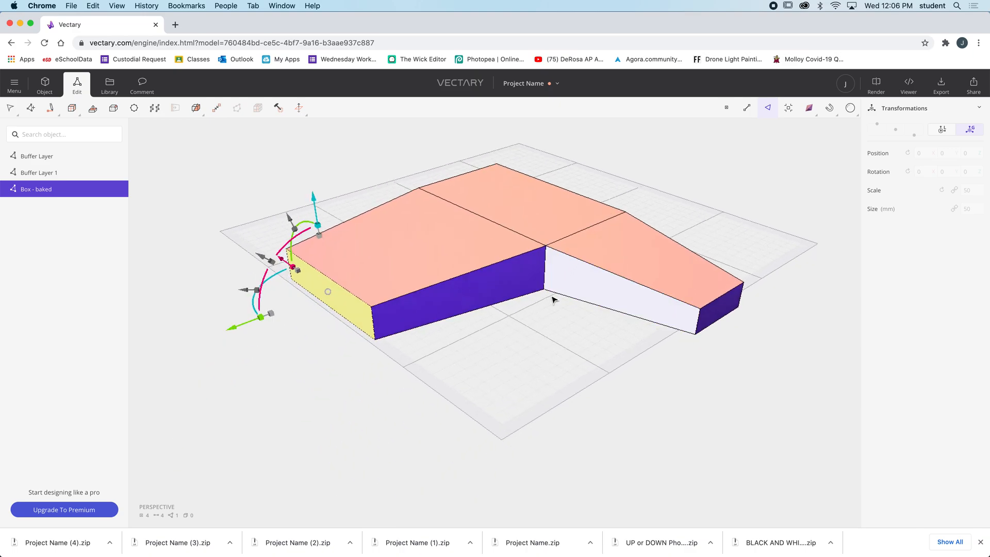
{"action": "right_click_drag", "start_coordinate": [536, 359], "coordinate": [450, 383]}
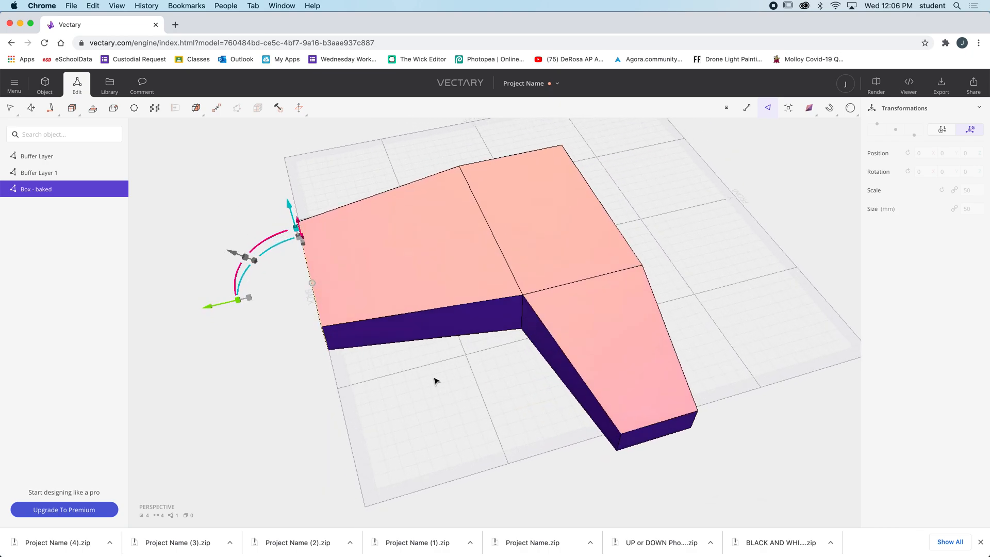
Shrink the wing's end face in width and height, and shift it along X towards the end opposite the tapered section
{"action": "right_click_drag", "start_coordinate": [369, 382], "coordinate": [455, 338]}
{"action": "left_click_drag", "start_coordinate": [320, 199], "coordinate": [321, 240]}
{"action": "right_click_drag", "start_coordinate": [350, 302], "coordinate": [386, 276]}
{"action": "right_click_drag", "start_coordinate": [348, 313], "coordinate": [346, 342]}
{"action": "left_click_drag", "start_coordinate": [347, 341], "coordinate": [392, 350]}
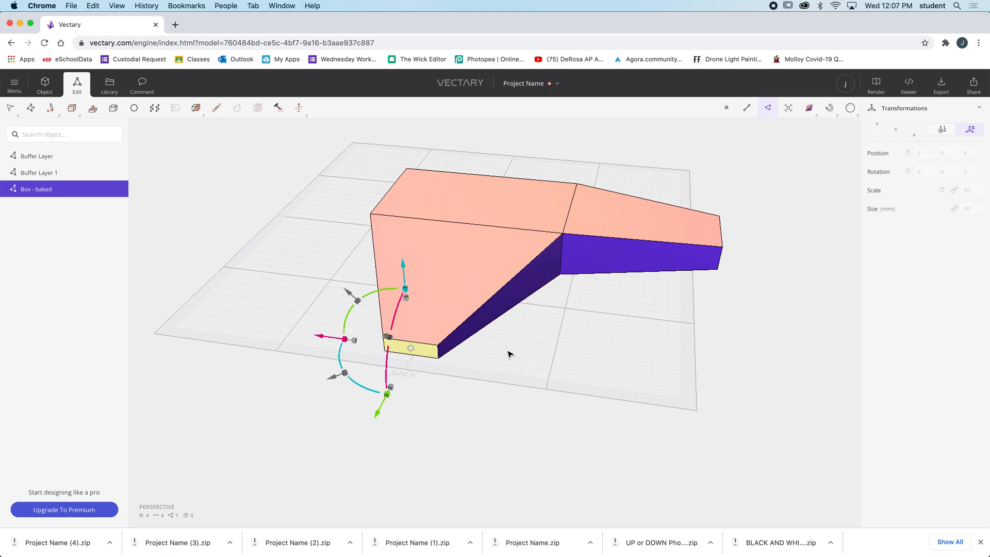
{"action": "left_click_drag", "start_coordinate": [330, 340], "coordinate": [177, 319]}
Bevel the long side face of the main box section opposite the finished wing inward to create a smaller inset face
{"action": "middle_click_drag", "start_coordinate": [385, 361], "coordinate": [485, 366]}
{"action": "right_click_drag", "start_coordinate": [486, 366], "coordinate": [548, 293]}
{"action": "left_click", "coordinate": [547, 293]}
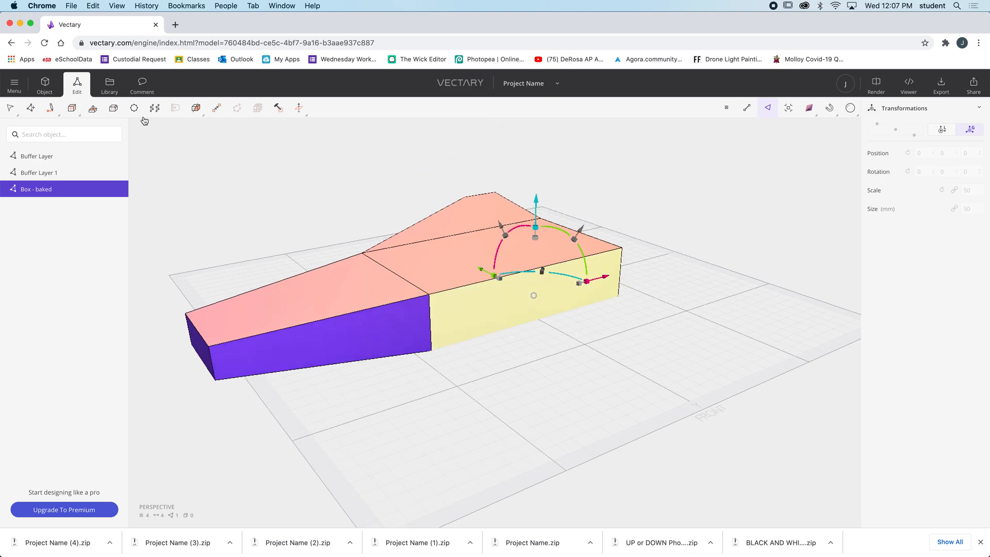
{"action": "left_click", "coordinate": [113, 109]}
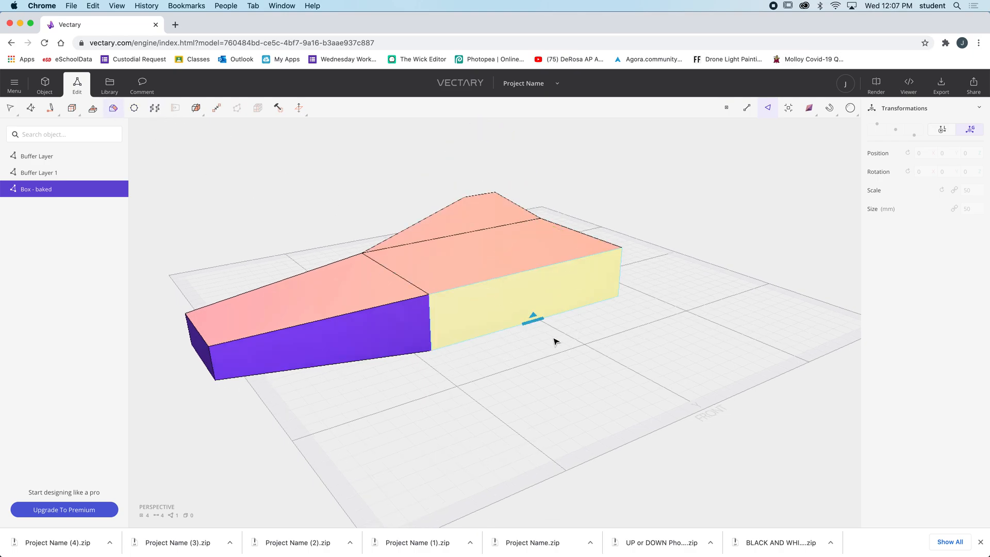
{"action": "left_click_drag", "start_coordinate": [532, 323], "coordinate": [533, 310]}
{"action": "left_click_drag", "start_coordinate": [596, 351], "coordinate": [558, 345]}
{"action": "left_click", "coordinate": [555, 322]}
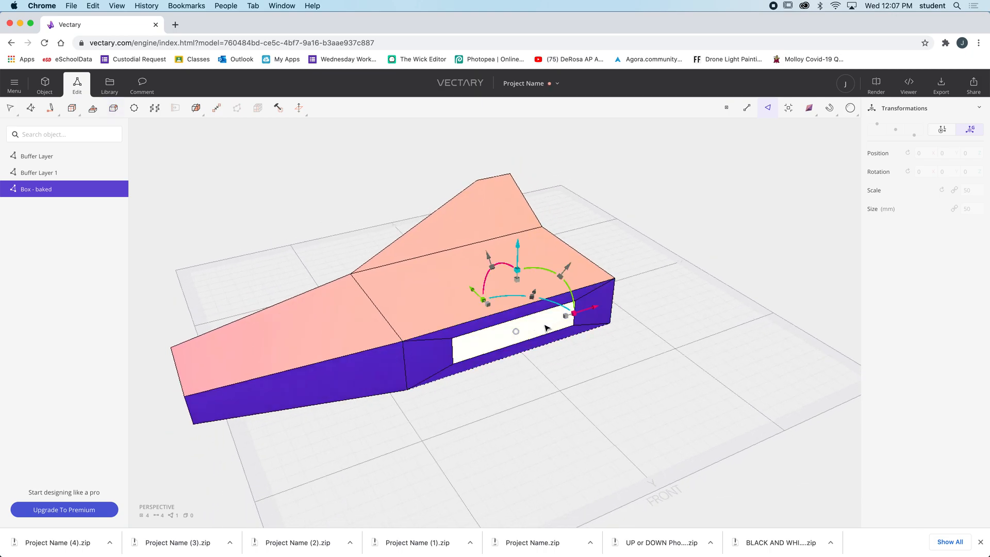
Pull the new inset side face far outward along Y to form the second wing
{"action": "left_click_drag", "start_coordinate": [472, 293], "coordinate": [584, 406]}
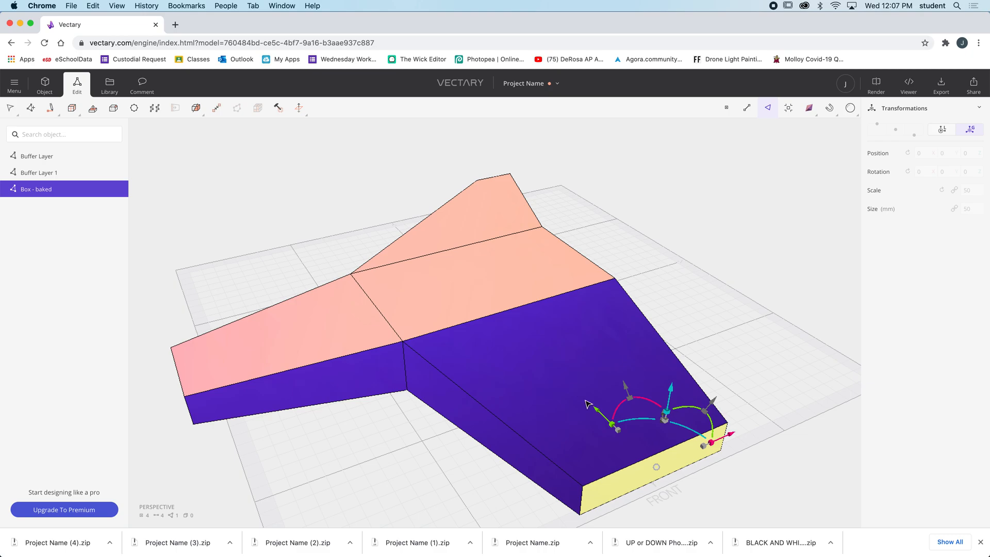
{"action": "mouse_move", "coordinate": [729, 416]}
{"action": "right_mouse_down"}
{"action": "mouse_move", "coordinate": [793, 429]}
{"action": "mouse_move", "coordinate": [604, 162]}
{"action": "right_mouse_up"}
{"action": "left_click_drag", "start_coordinate": [609, 351], "coordinate": [675, 418]}
{"action": "left_click_drag", "start_coordinate": [741, 340], "coordinate": [594, 322]}
{"action": "scroll", "coordinate": [591, 325], "scroll_direction": "down", "scroll_amount": 5}
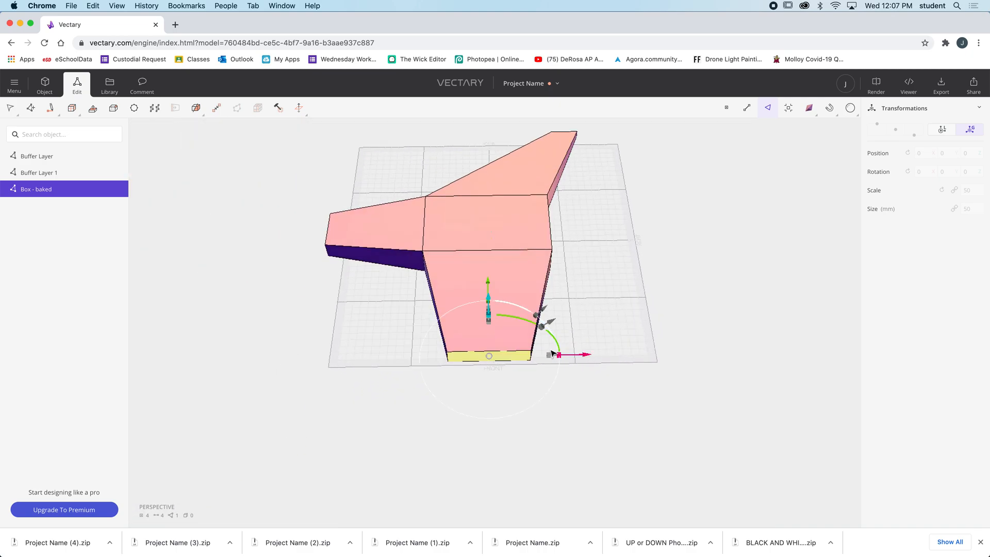
Narrow the second wing's end face and shift it along X, away from the tapered section, to match the first wing
{"action": "left_click_drag", "start_coordinate": [561, 356], "coordinate": [535, 359]}
{"action": "left_click_drag", "start_coordinate": [583, 356], "coordinate": [669, 356]}
{"action": "left_click_drag", "start_coordinate": [633, 394], "coordinate": [790, 455]}
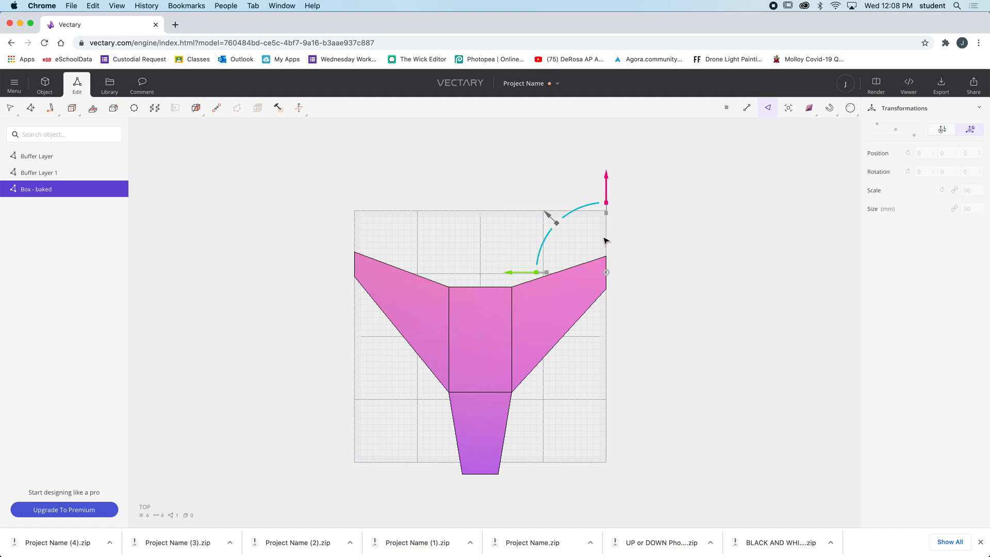
{"action": "left_click_drag", "start_coordinate": [606, 188], "coordinate": [606, 182]}
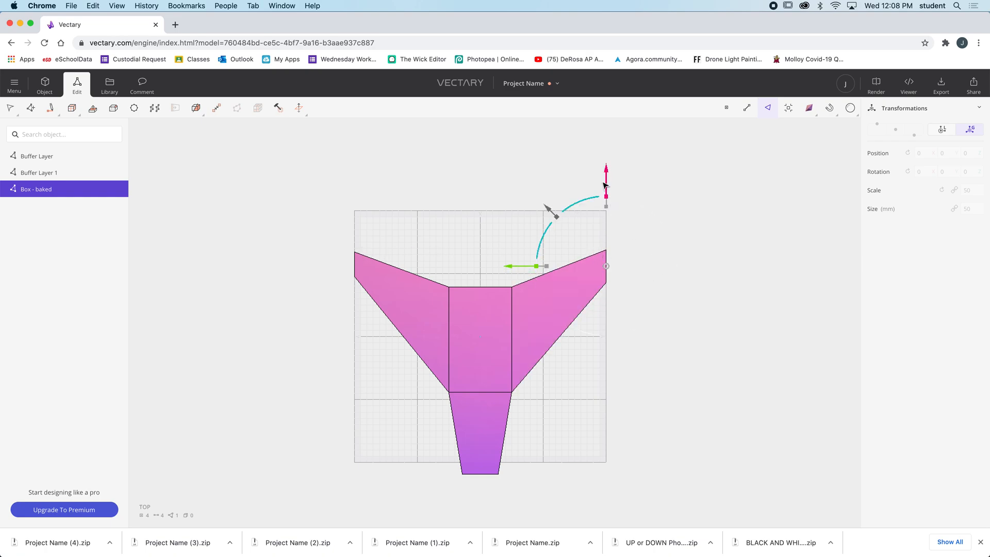
{"action": "left_click_drag", "start_coordinate": [606, 176], "coordinate": [606, 179]}
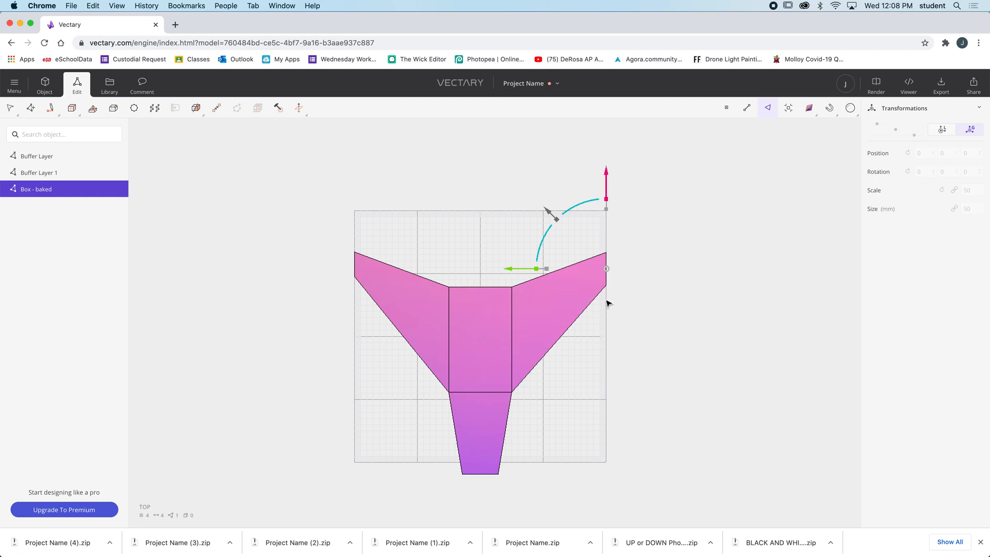
{"action": "mouse_move", "coordinate": [606, 199]}
{"action": "left_mouse_down"}
{"action": "mouse_move", "coordinate": [605, 212]}
{"action": "mouse_move", "coordinate": [606, 186]}
{"action": "left_mouse_up"}
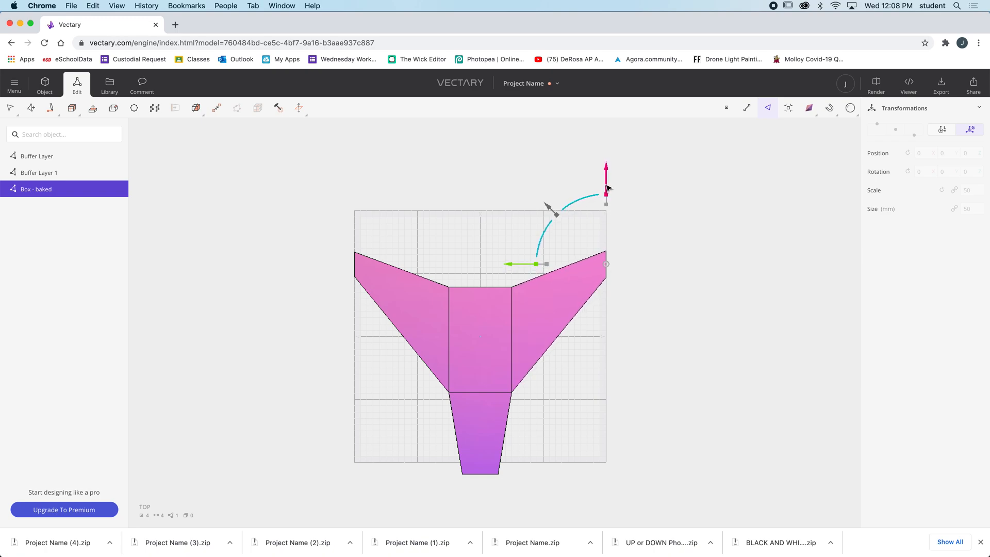
{"action": "left_click", "coordinate": [659, 241]}
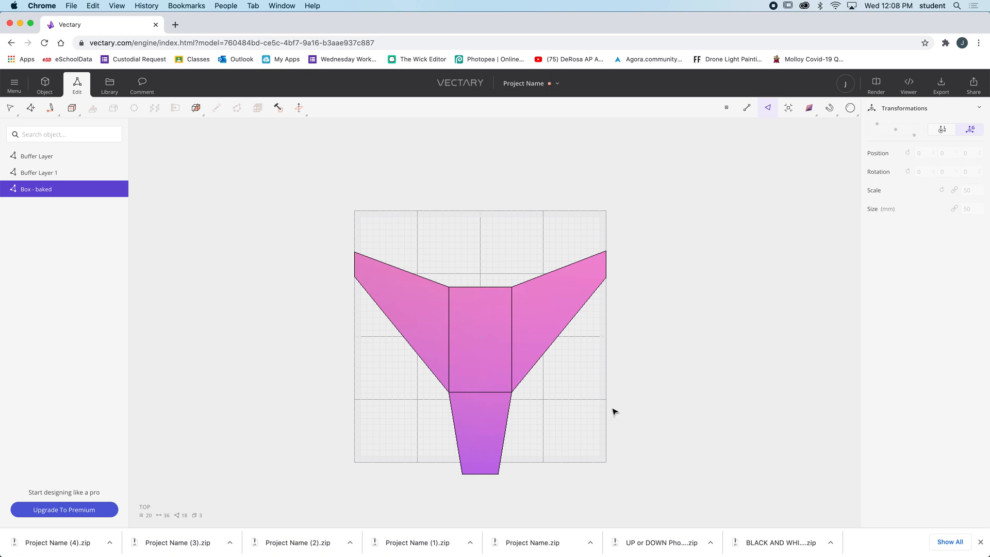
Bevel the main section's top face inward and raise the inset face along Z to form a sloped cockpit
{"action": "right_click_drag", "start_coordinate": [577, 412], "coordinate": [449, 335]}
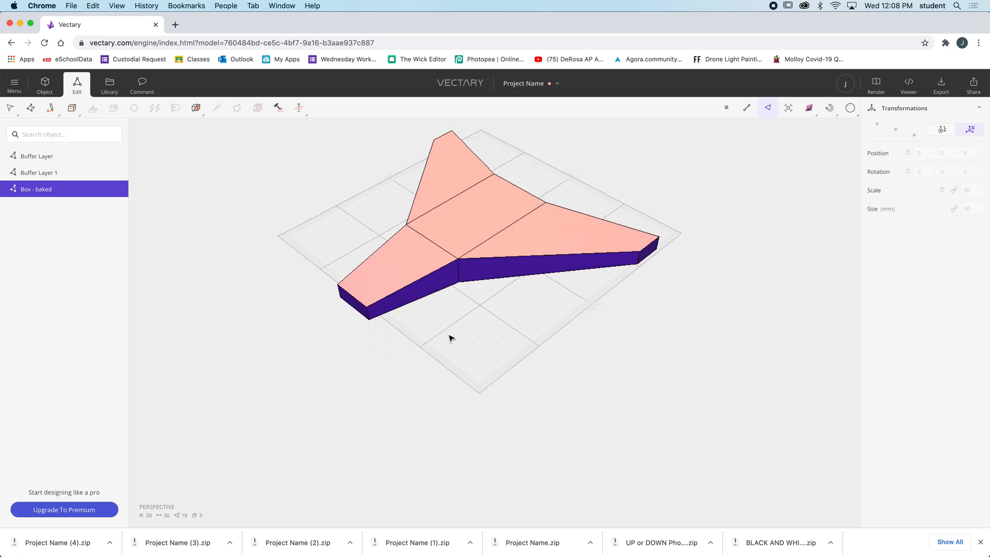
{"action": "left_click", "coordinate": [480, 245]}
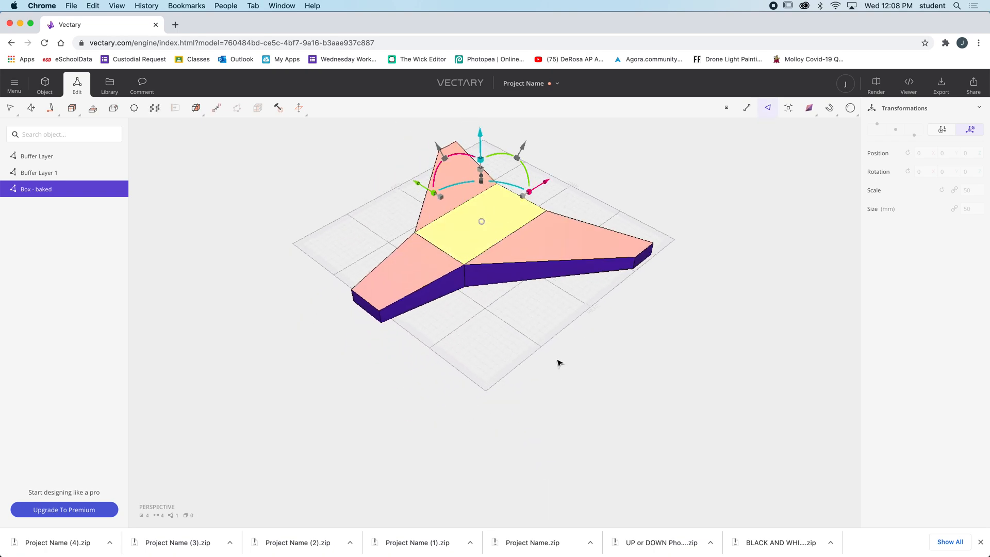
{"action": "scroll", "coordinate": [567, 374], "scroll_direction": "up", "scroll_amount": 3}
{"action": "middle_click_drag", "start_coordinate": [520, 319], "coordinate": [560, 384]}
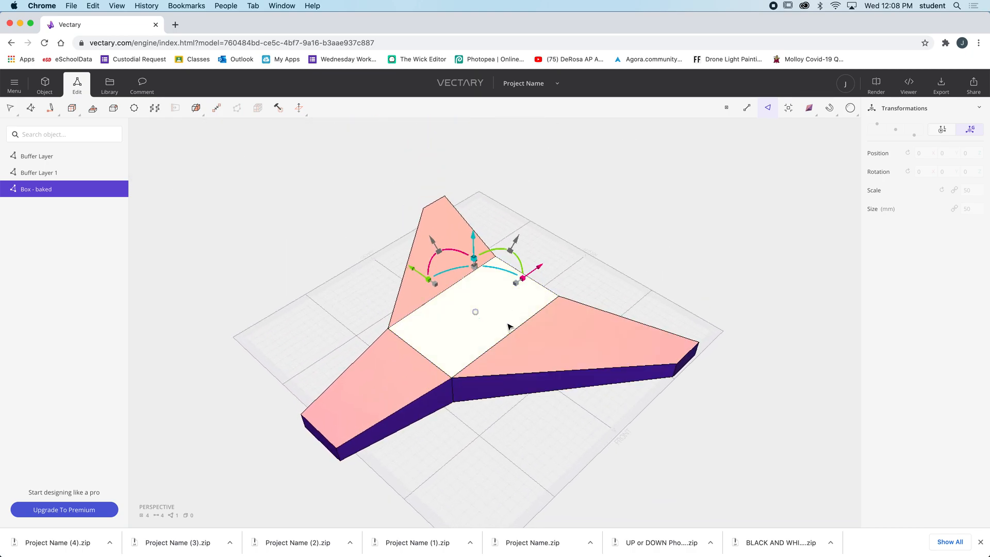
{"action": "left_click", "coordinate": [113, 109]}
{"action": "left_click_drag", "start_coordinate": [512, 336], "coordinate": [492, 324]}
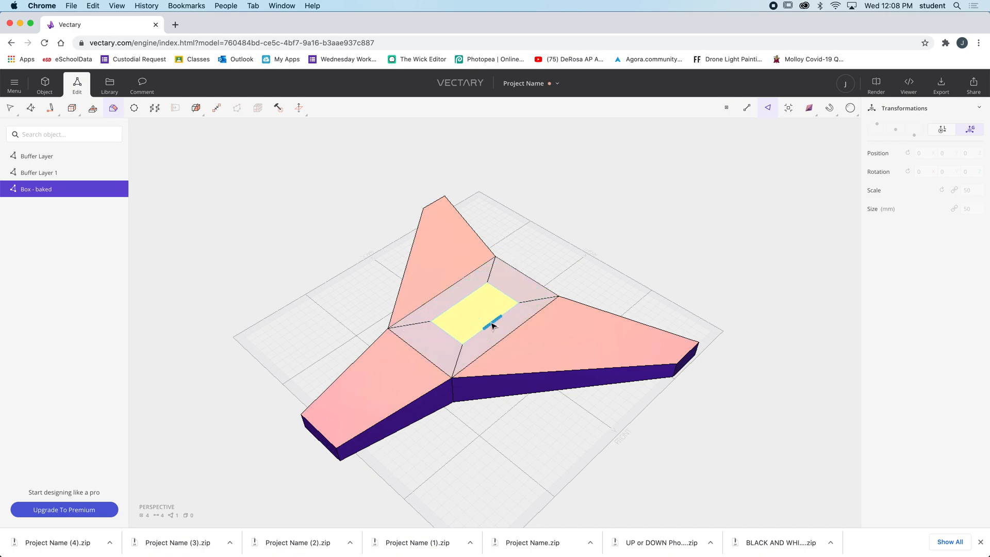
{"action": "left_click", "coordinate": [488, 310]}
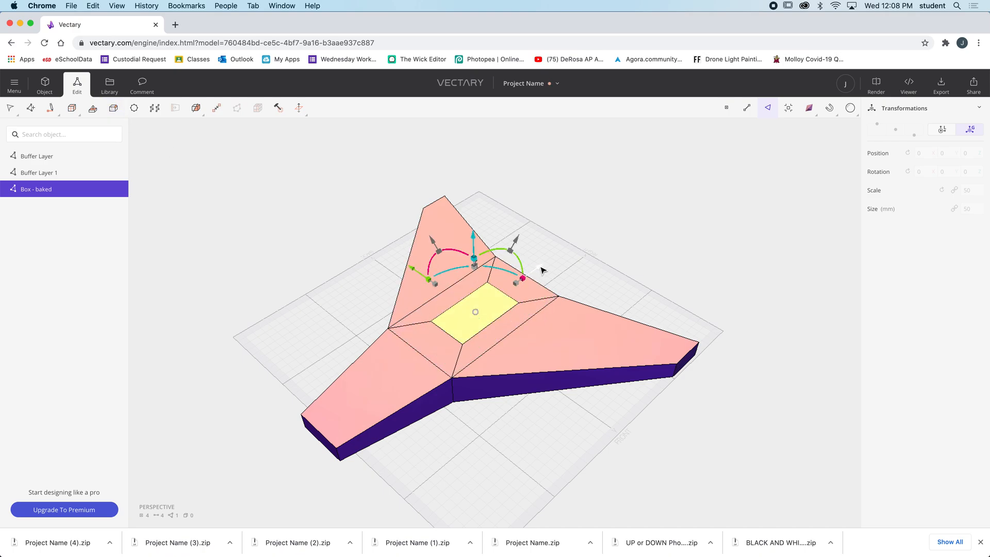
{"action": "left_click_drag", "start_coordinate": [542, 269], "coordinate": [560, 256]}
{"action": "left_click_drag", "start_coordinate": [496, 228], "coordinate": [488, 188]}
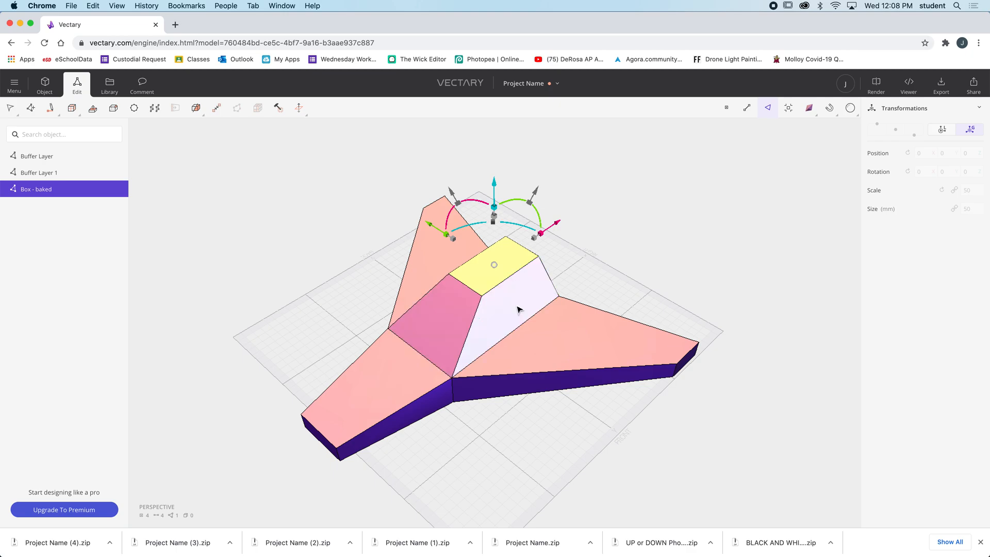
Select the cockpit's two sloped side faces and the sloped face towards the tapered section
{"action": "left_click", "coordinate": [518, 309]}
{"action": "left_click", "coordinate": [444, 331], "text": "shift"}
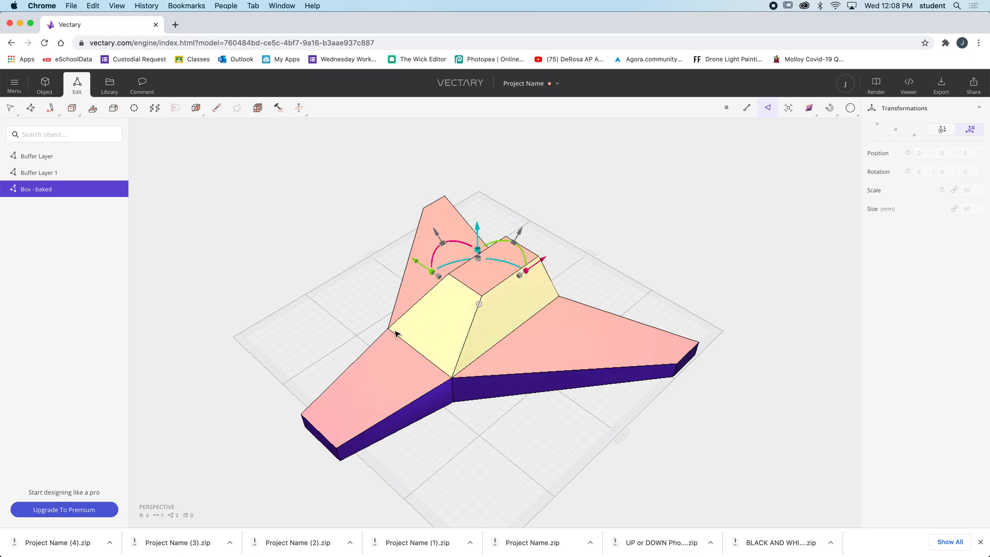
{"action": "left_click_drag", "start_coordinate": [336, 327], "coordinate": [524, 295]}
{"action": "left_click", "coordinate": [533, 261], "text": "shift"}
{"action": "left_click_drag", "start_coordinate": [689, 300], "coordinate": [422, 295]}
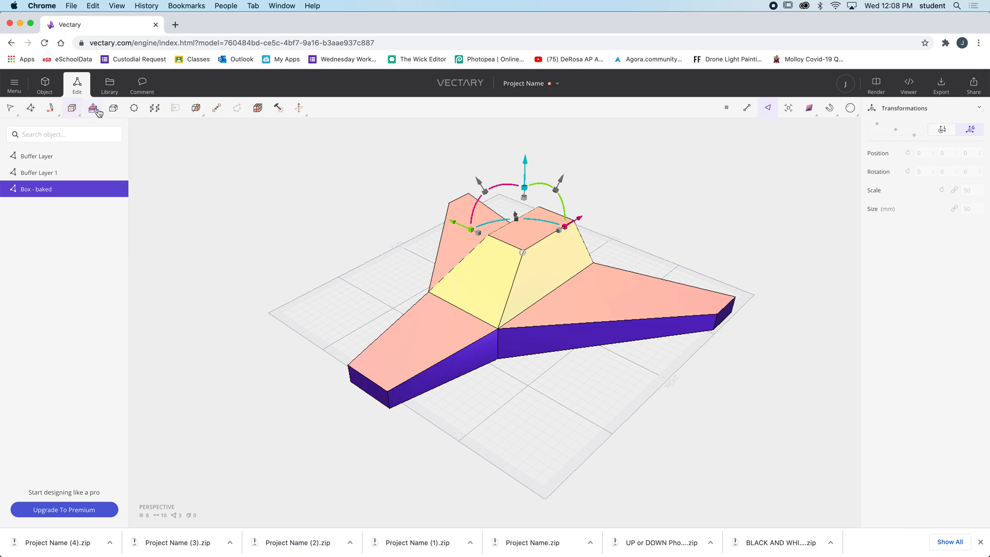
{"action": "left_click", "coordinate": [116, 111]}
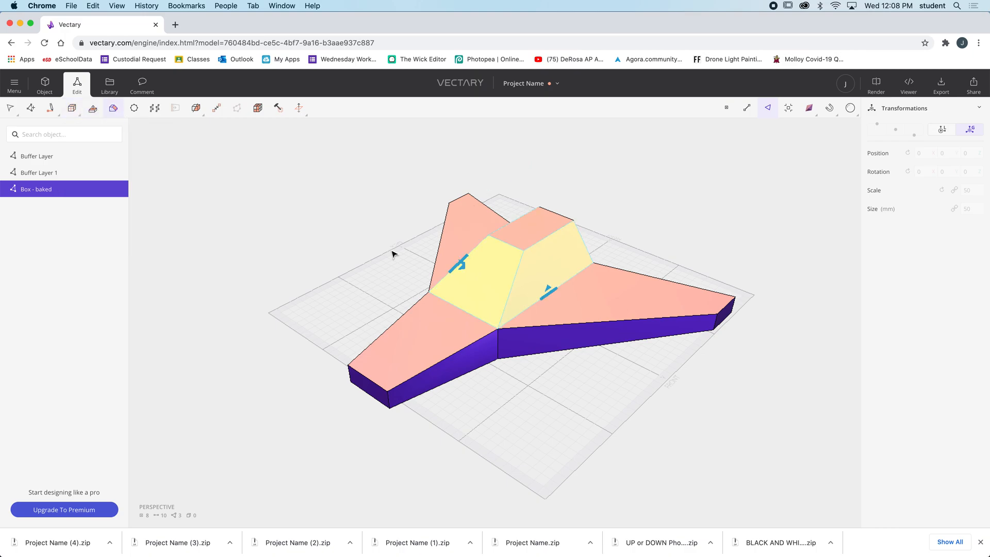
{"action": "mouse_move", "coordinate": [550, 295]}
{"action": "left_mouse_down"}
{"action": "mouse_move", "coordinate": [542, 289]}
{"action": "mouse_move", "coordinate": [554, 287]}
{"action": "left_mouse_up"}
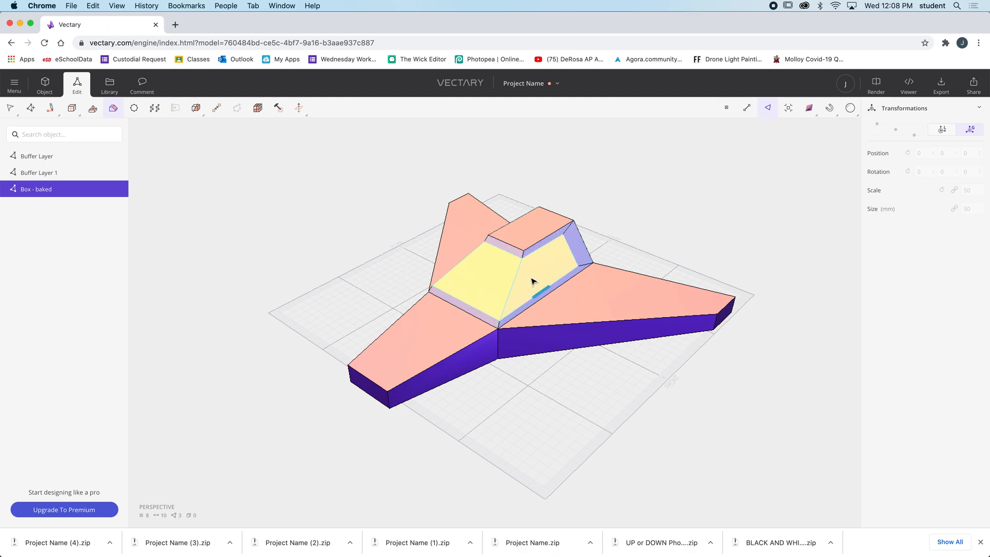
{"action": "mouse_move", "coordinate": [517, 279]}
{"action": "right_mouse_down"}
{"action": "mouse_move", "coordinate": [532, 281]}
{"action": "mouse_move", "coordinate": [444, 281]}
{"action": "mouse_move", "coordinate": [624, 283]}
{"action": "mouse_move", "coordinate": [527, 276]}
{"action": "right_mouse_up"}
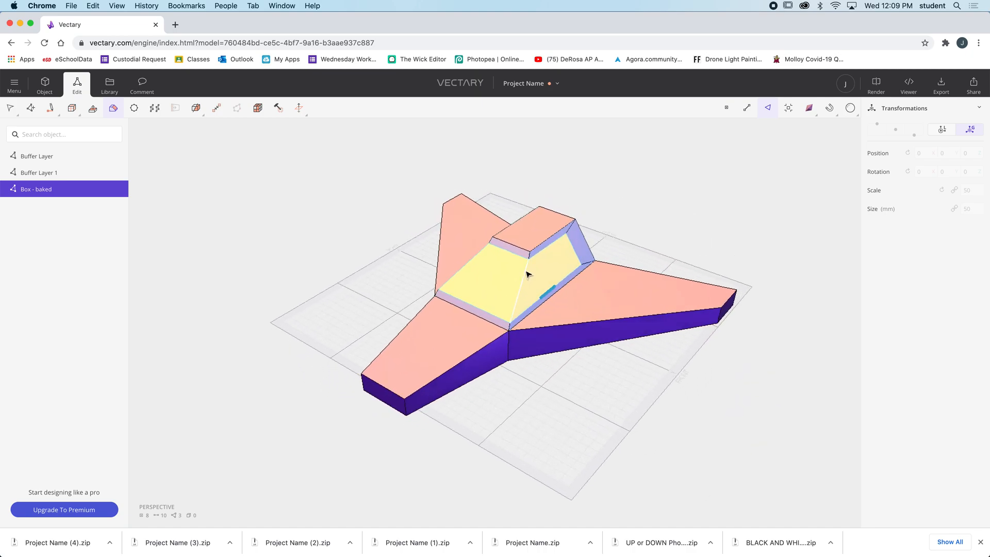
{"action": "key", "text": "Escape"}
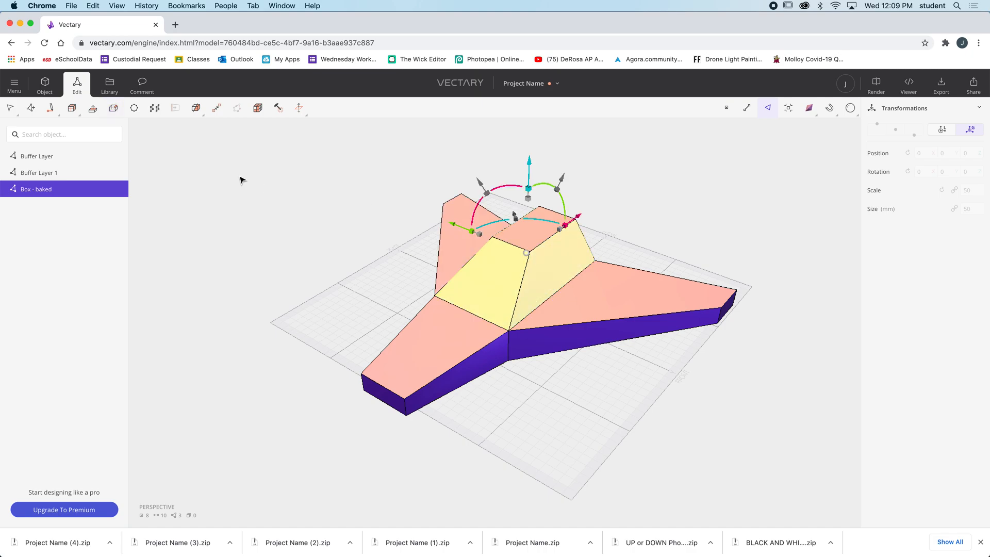
{"action": "left_click", "coordinate": [113, 108]}
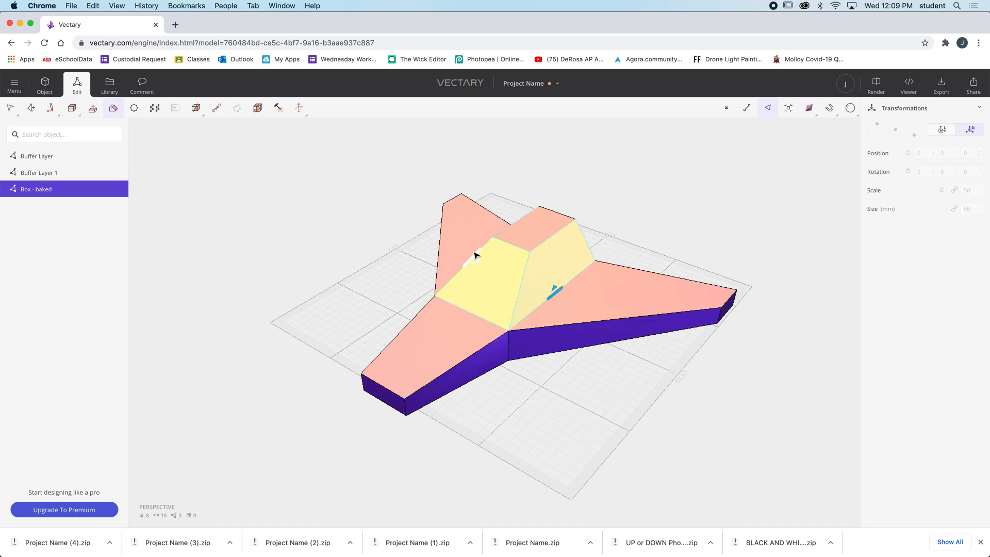
{"action": "left_click_drag", "start_coordinate": [489, 240], "coordinate": [490, 244]}
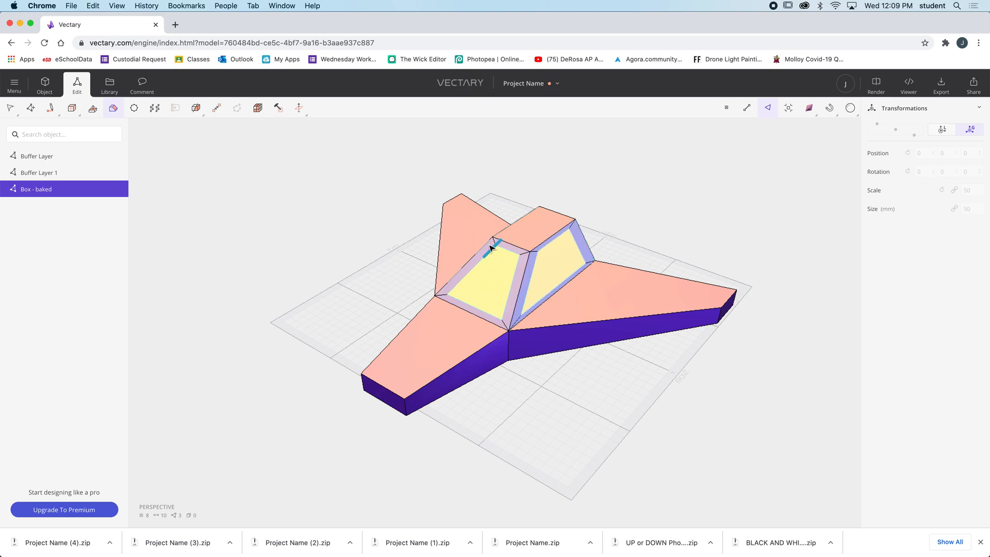
{"action": "key", "text": "Escape"}
{"action": "mouse_move", "coordinate": [356, 261]}
{"action": "middle_mouse_down"}
{"action": "mouse_move", "coordinate": [396, 268]}
{"action": "mouse_move", "coordinate": [361, 263]}
{"action": "middle_mouse_up"}
{"action": "right_click_drag", "start_coordinate": [360, 263], "coordinate": [438, 273]}
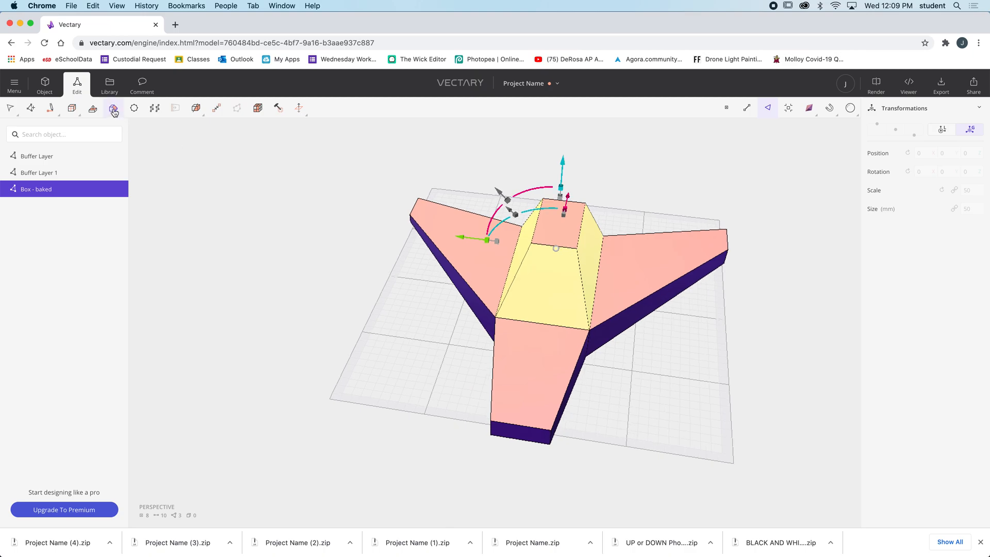
{"action": "left_click", "coordinate": [113, 109]}
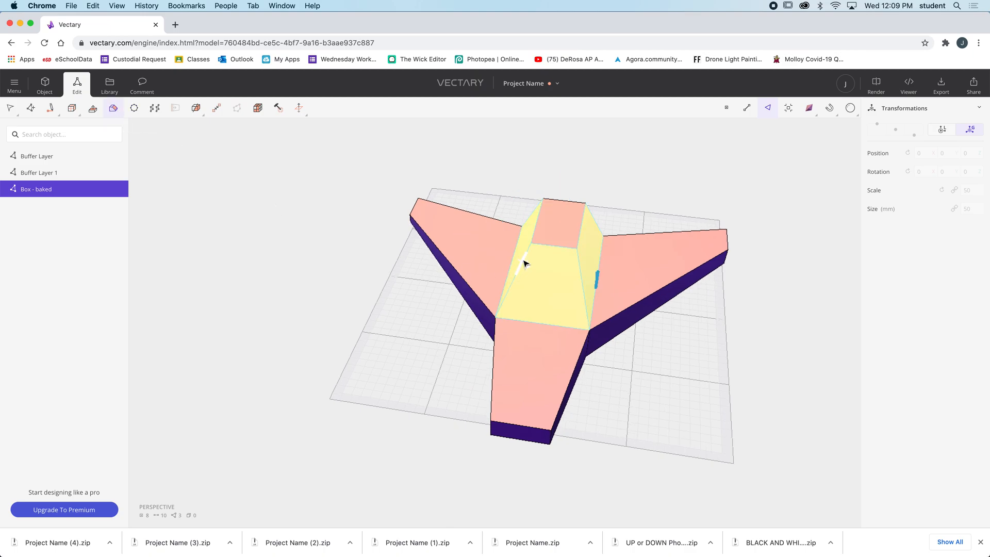
{"action": "left_click_drag", "start_coordinate": [536, 244], "coordinate": [531, 268]}
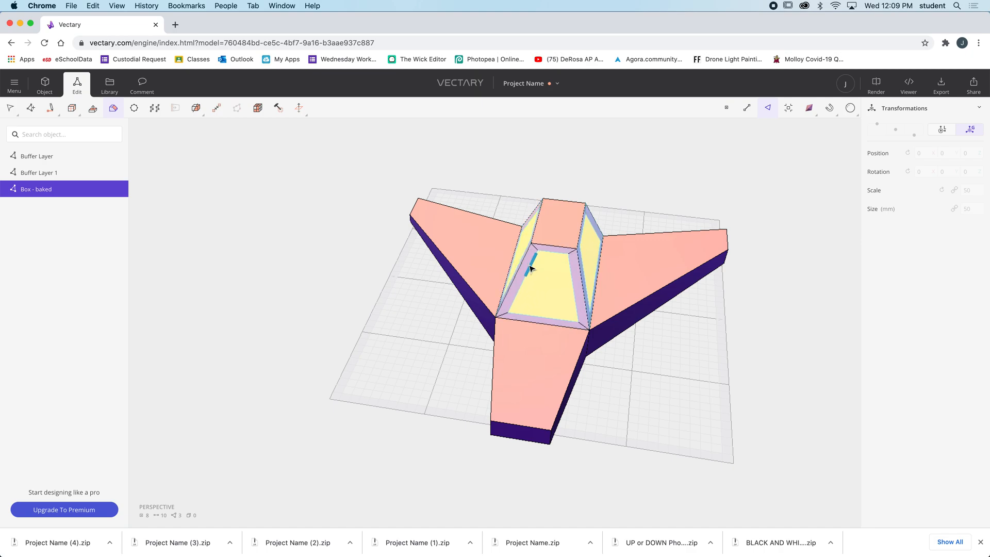
{"action": "key", "text": "Escape"}
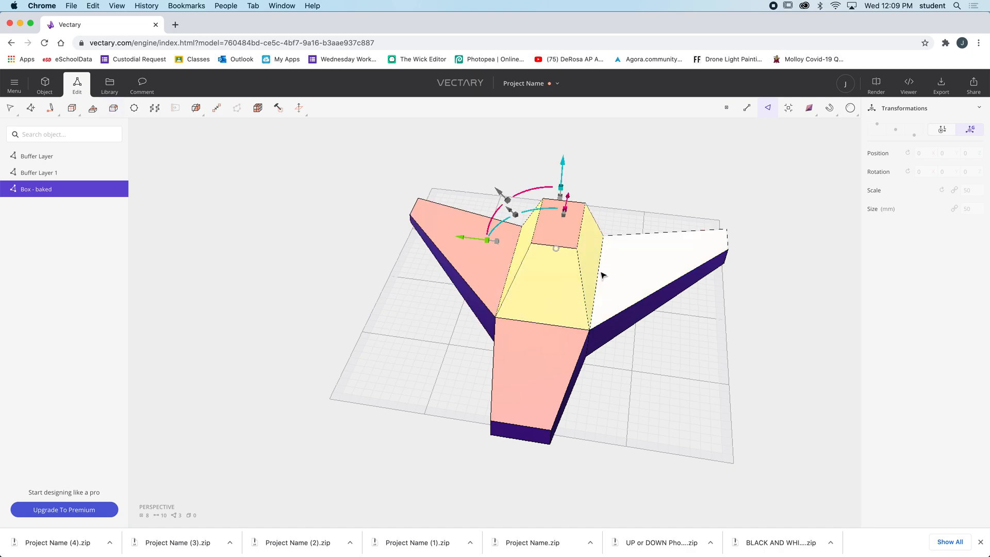
{"action": "left_click", "coordinate": [114, 108]}
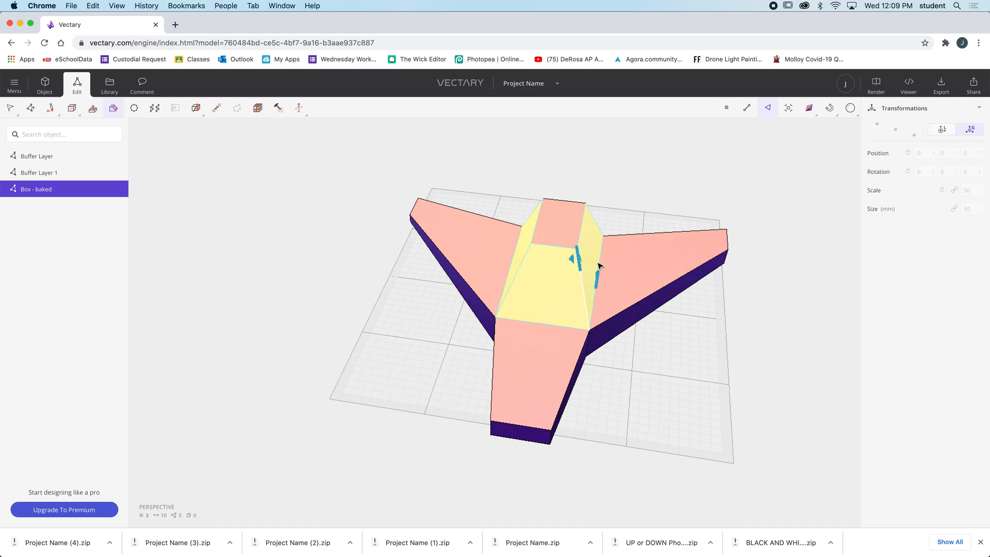
{"action": "mouse_move", "coordinate": [599, 271]}
{"action": "left_mouse_down"}
{"action": "mouse_move", "coordinate": [587, 268]}
{"action": "mouse_move", "coordinate": [593, 282]}
{"action": "left_mouse_up"}
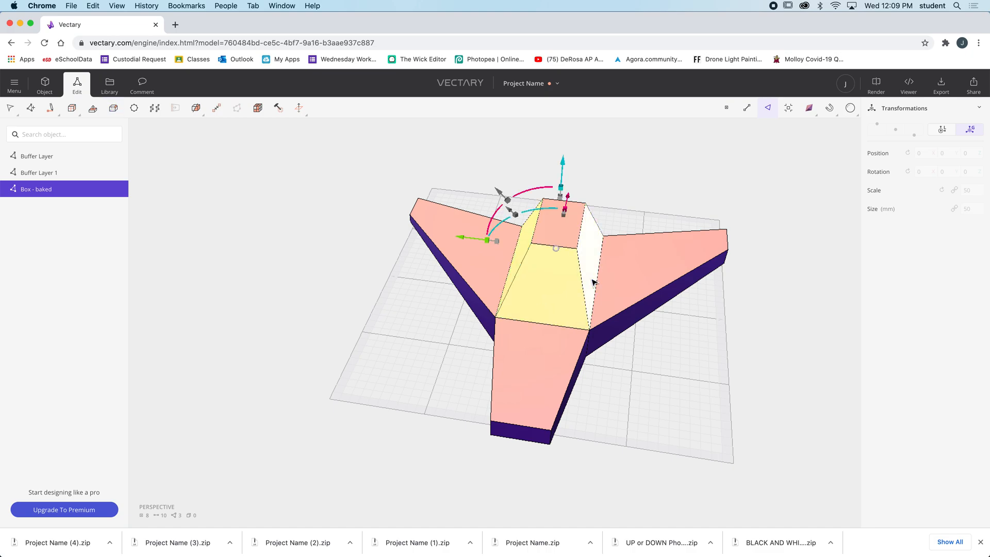
Bevel the three selected cockpit faces individually inward, leaving a thin frame around each one for windows
{"action": "left_click", "coordinate": [113, 109]}
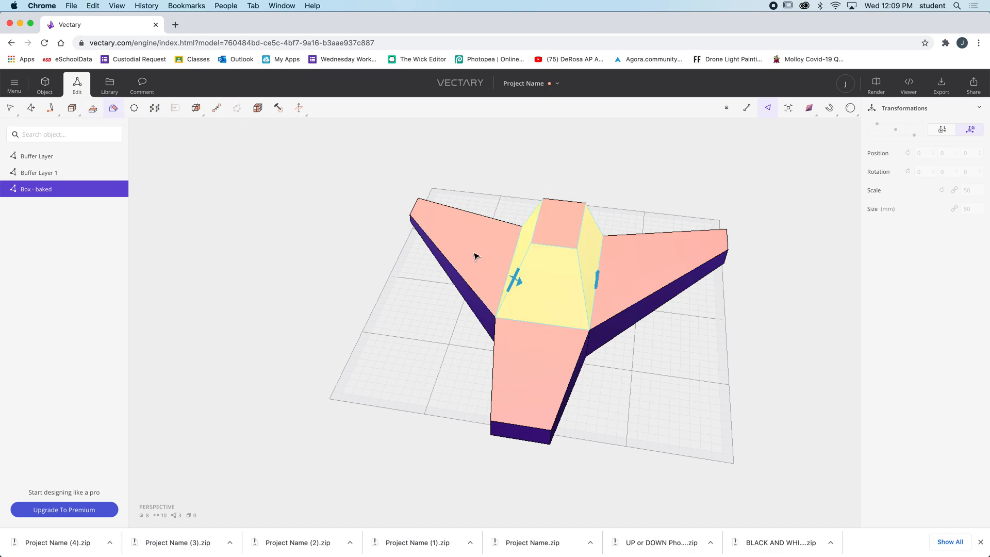
{"action": "left_click_drag", "start_coordinate": [528, 261], "coordinate": [532, 261]}
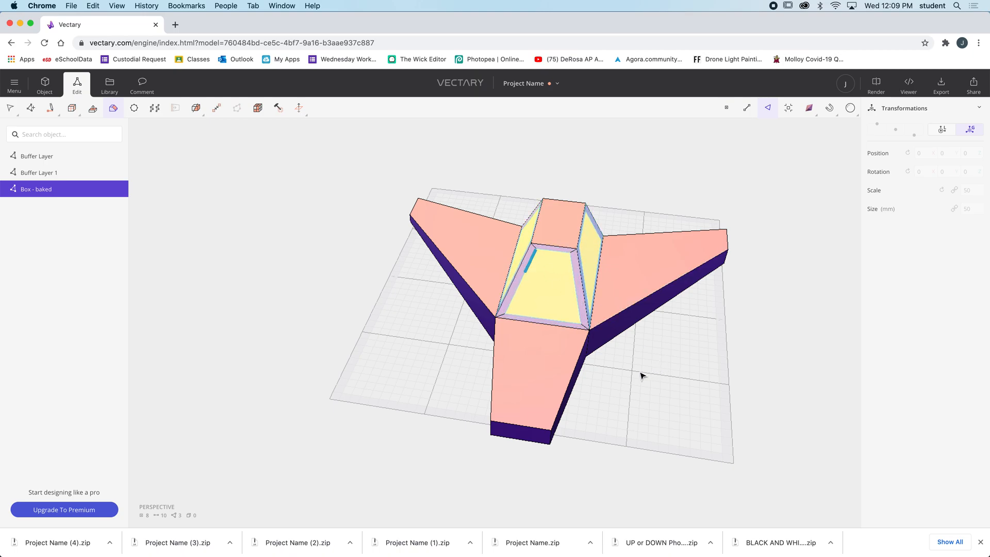
{"action": "left_click_drag", "start_coordinate": [635, 381], "coordinate": [531, 367]}
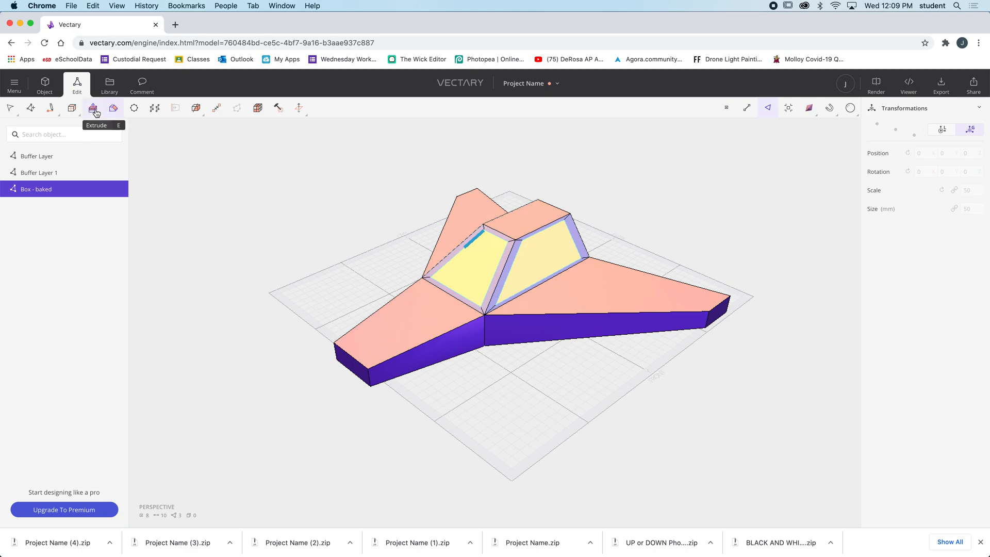
{"action": "left_click", "coordinate": [112, 109]}
Extrude the three inset cockpit window faces slightly inward so the windows sit recessed in their frames
{"action": "left_click", "coordinate": [92, 110]}
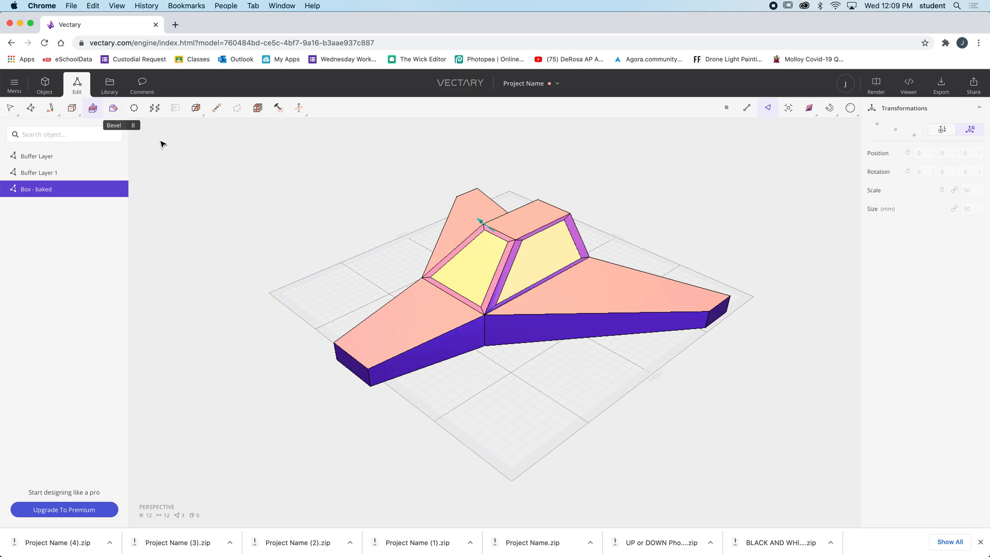
{"action": "scroll", "coordinate": [451, 266], "scroll_direction": "up", "scroll_amount": 5}
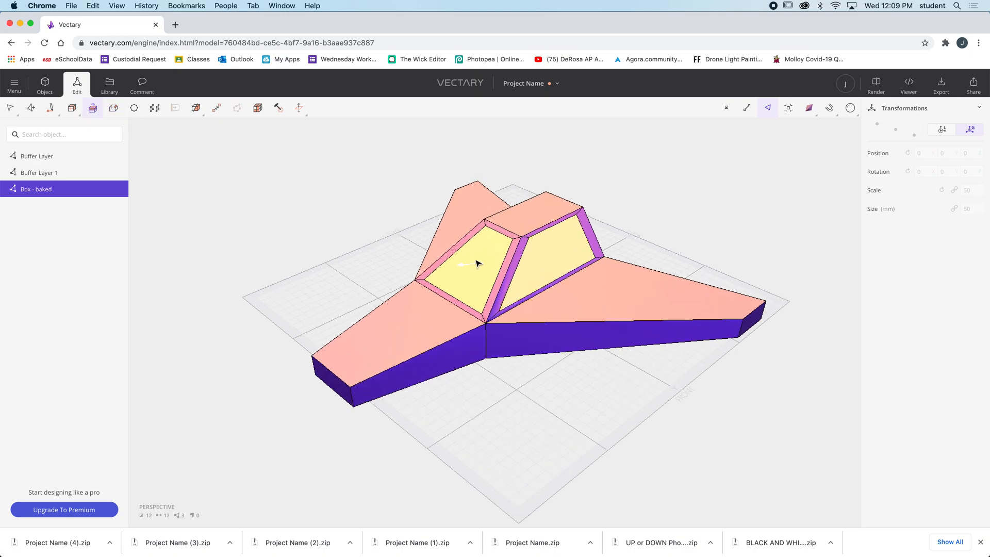
{"action": "mouse_move", "coordinate": [462, 276]}
{"action": "left_mouse_down"}
{"action": "mouse_move", "coordinate": [442, 270]}
{"action": "mouse_move", "coordinate": [473, 272]}
{"action": "mouse_move", "coordinate": [457, 272]}
{"action": "mouse_move", "coordinate": [466, 268]}
{"action": "left_mouse_up"}
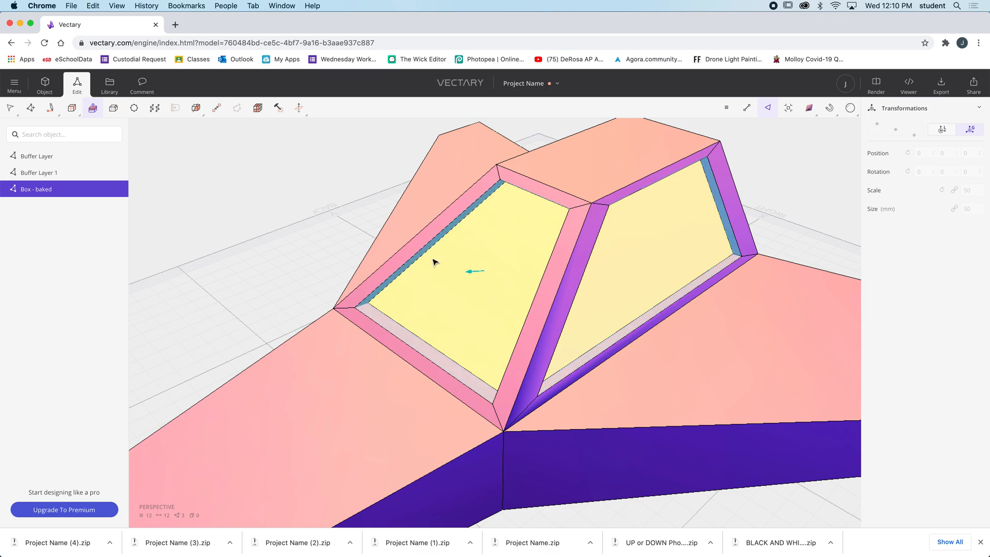
{"action": "scroll", "coordinate": [432, 261], "scroll_direction": "down", "scroll_amount": 5}
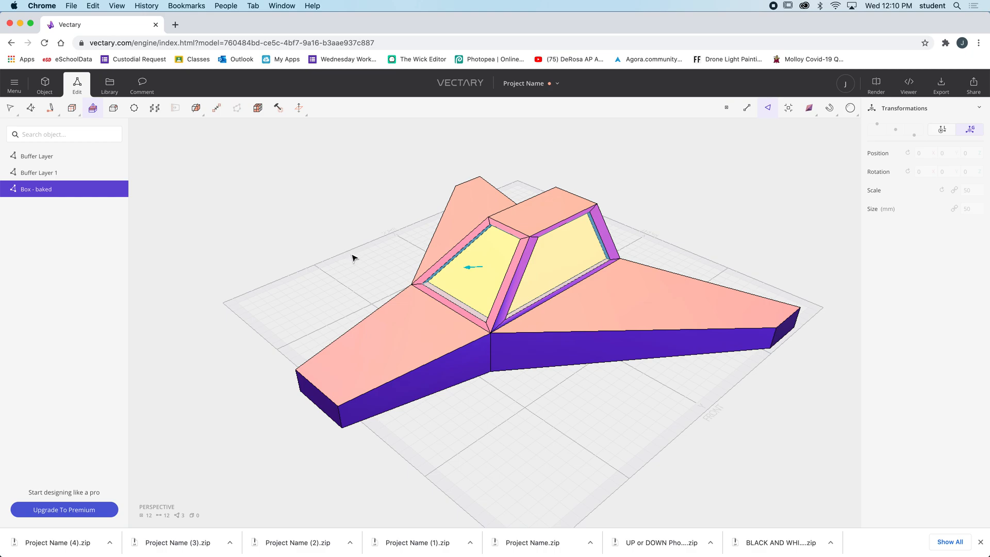
{"action": "right_click_drag", "start_coordinate": [327, 261], "coordinate": [275, 248]}
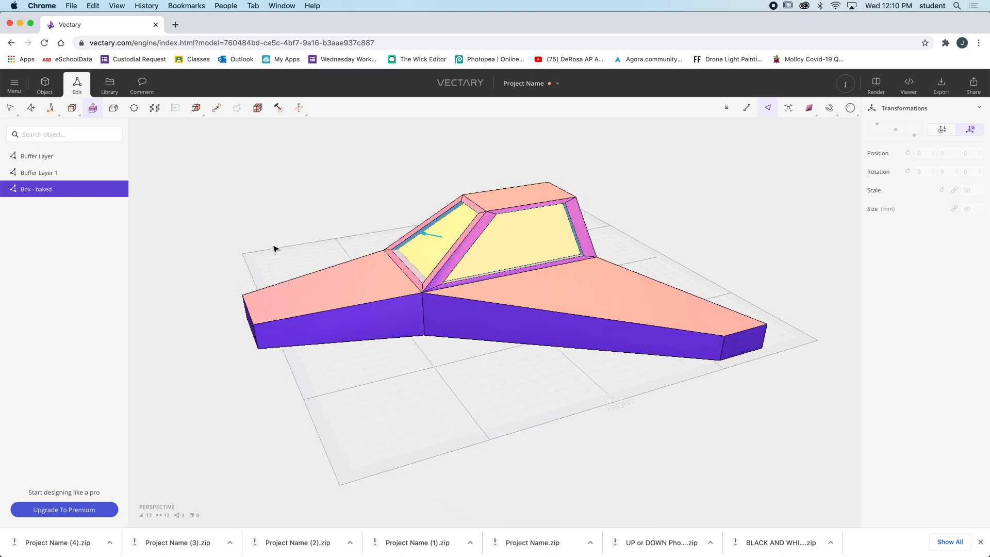
{"action": "left_click", "coordinate": [737, 347]}
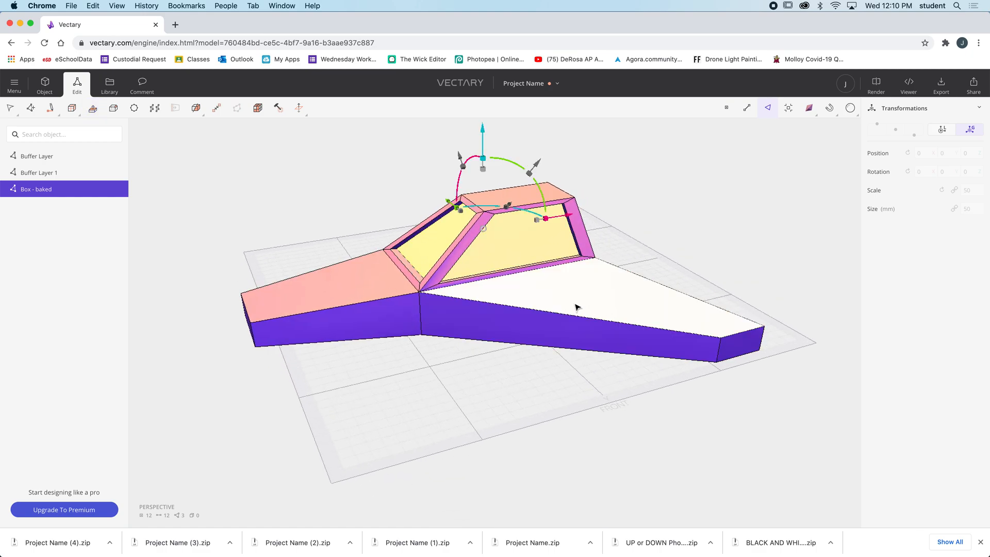
Try to lengthen both wings by extruding their end faces outward together
{"action": "left_click", "coordinate": [745, 348]}
{"action": "right_click_drag", "start_coordinate": [424, 385], "coordinate": [516, 316]}
{"action": "left_click", "coordinate": [352, 247]}
{"action": "right_click_drag", "start_coordinate": [379, 319], "coordinate": [273, 347]}
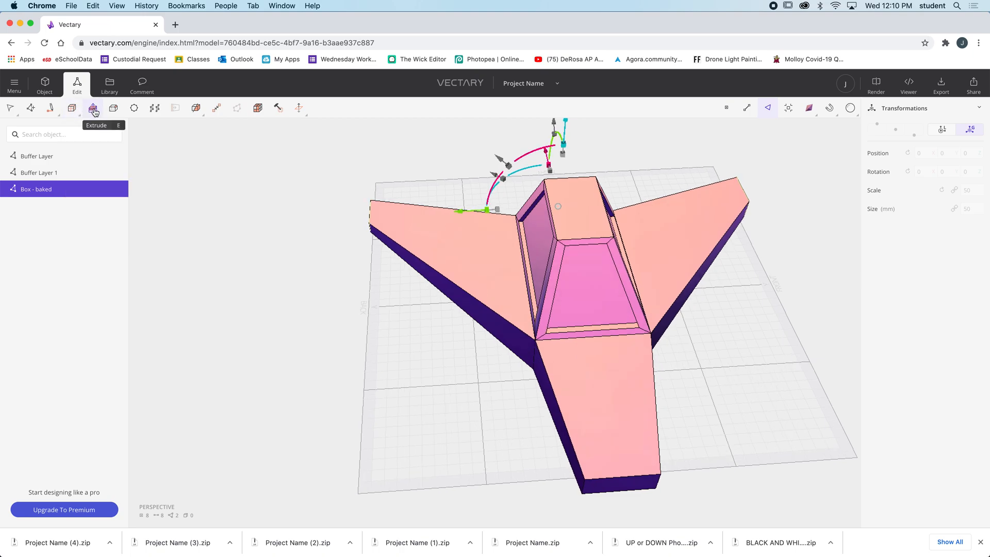
{"action": "left_click", "coordinate": [93, 109]}
{"action": "left_click_drag", "start_coordinate": [352, 222], "coordinate": [281, 216]}
{"action": "right_click_drag", "start_coordinate": [383, 293], "coordinate": [564, 402]}
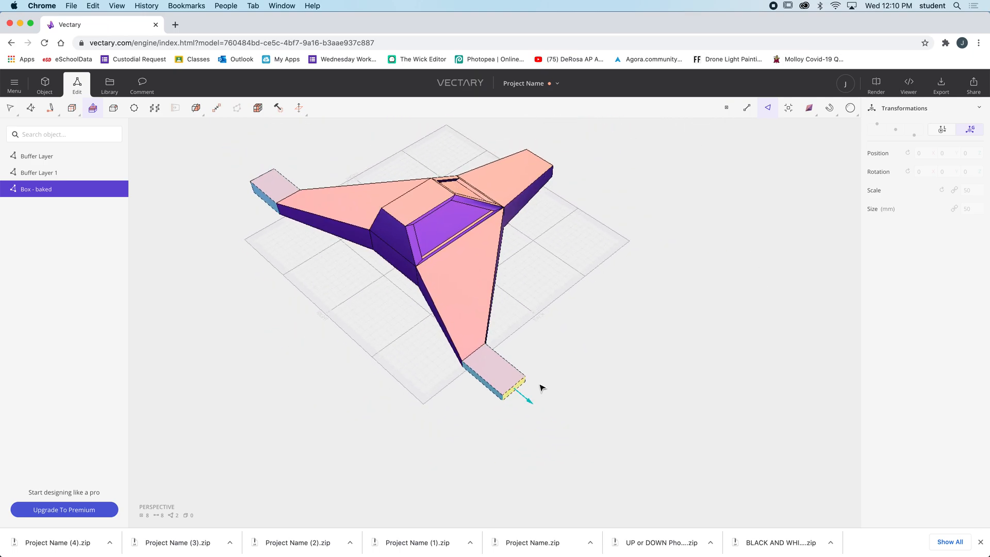
{"action": "right_click_drag", "start_coordinate": [528, 366], "coordinate": [419, 327]}
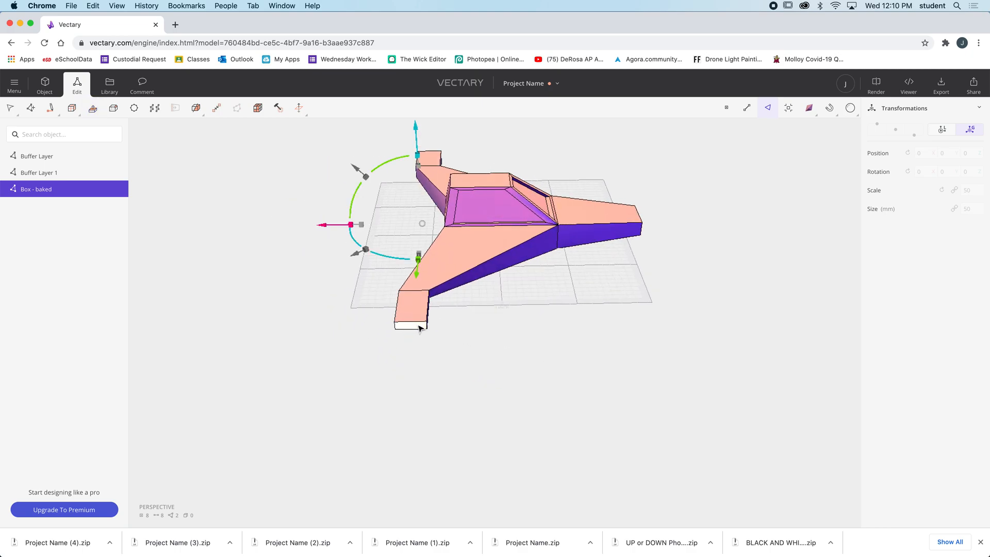
{"action": "left_click", "coordinate": [419, 327]}
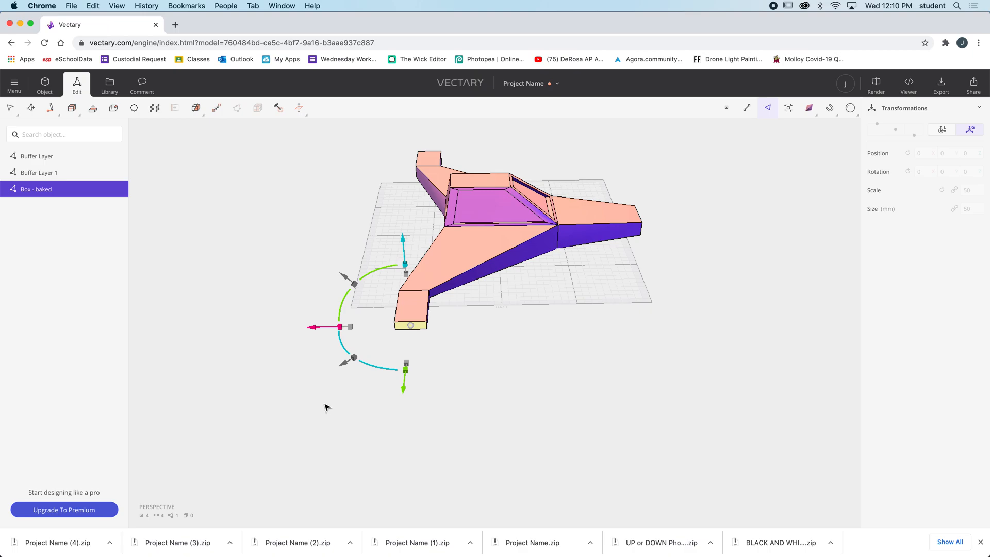
{"action": "key", "text": "super+z"}
{"action": "key", "text": "super+z"}
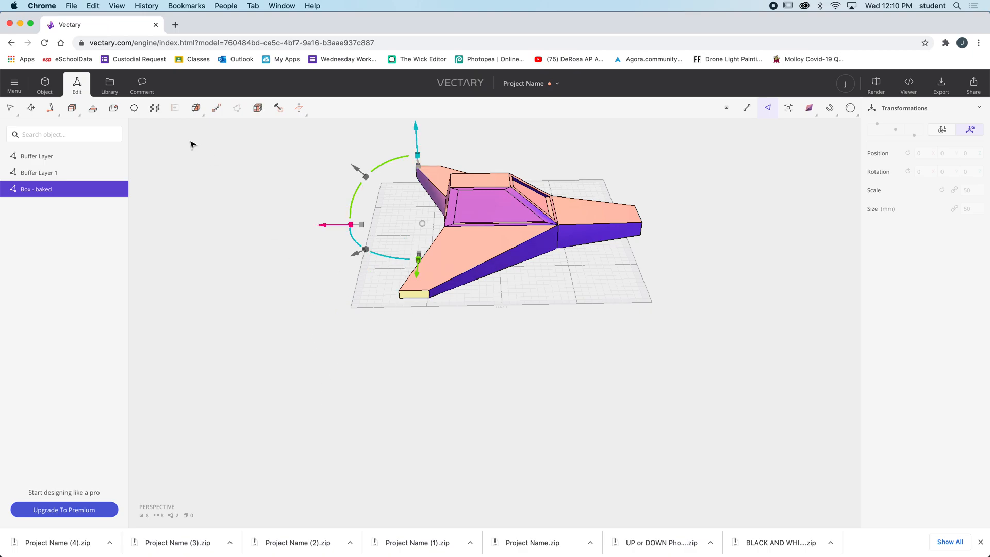
Try to bevel the end faces of both wings inward, leaving a thin frame around each
{"action": "left_click", "coordinate": [113, 111]}
{"action": "scroll", "coordinate": [416, 292], "scroll_direction": "up", "scroll_amount": 5}
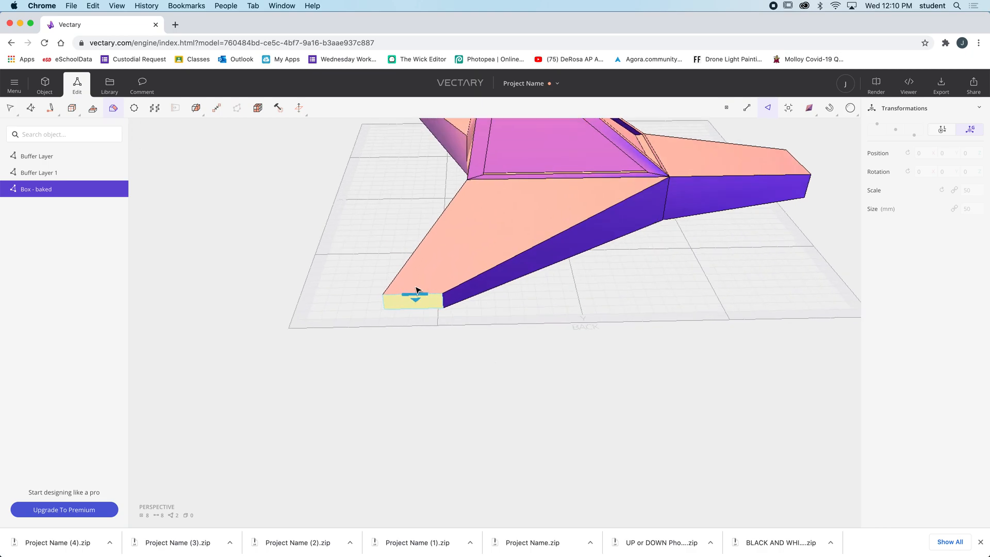
{"action": "left_click_drag", "start_coordinate": [417, 296], "coordinate": [415, 309]}
{"action": "scroll", "coordinate": [438, 333], "scroll_direction": "down", "scroll_amount": 5}
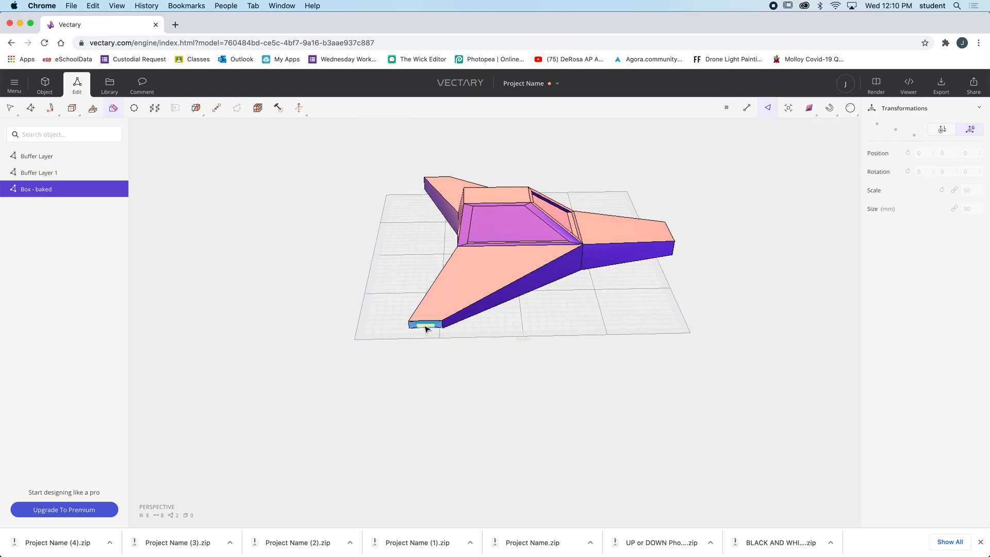
{"action": "left_click_drag", "start_coordinate": [353, 293], "coordinate": [726, 277]}
{"action": "left_click_drag", "start_coordinate": [722, 277], "coordinate": [501, 342]}
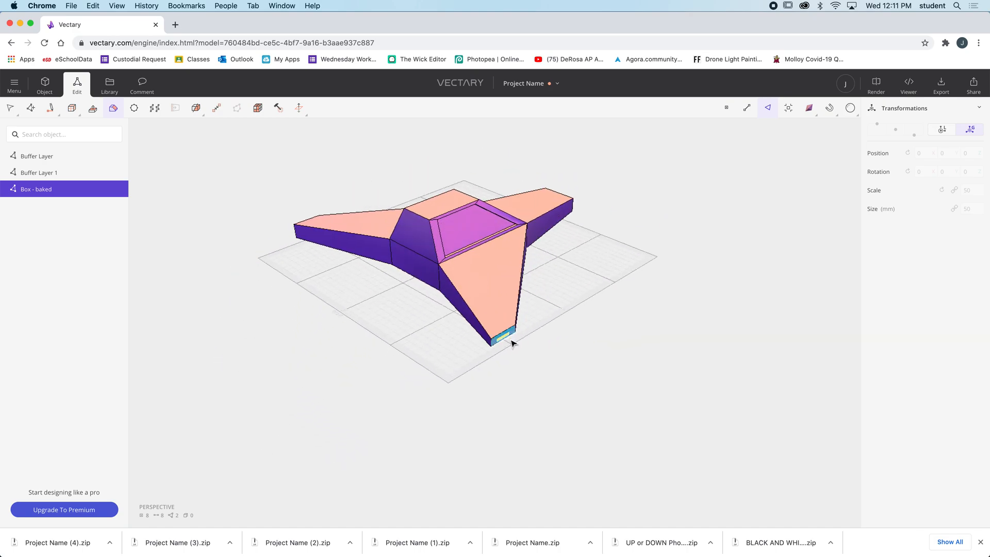
{"action": "left_click", "coordinate": [510, 339]}
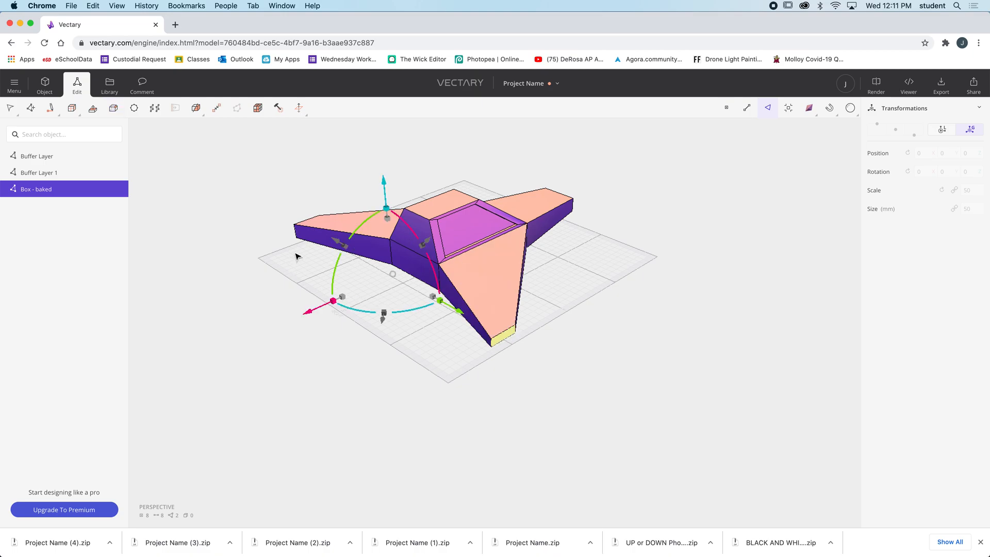
Select the bottom edge of one wing's end face and pull it outward along Y to slope the wing tip
{"action": "left_click_drag", "start_coordinate": [270, 258], "coordinate": [428, 266]}
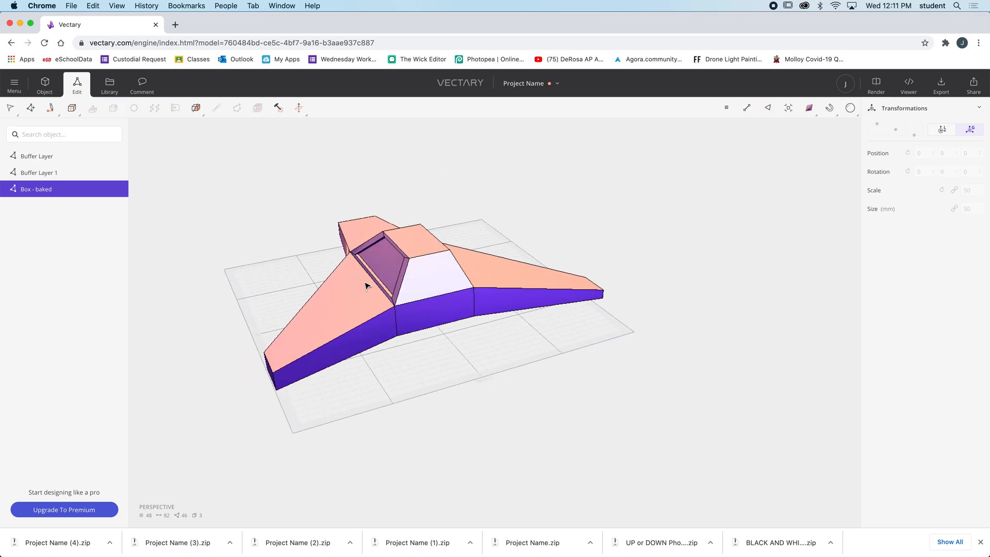
{"action": "left_click_drag", "start_coordinate": [376, 283], "coordinate": [270, 295]}
{"action": "left_click", "coordinate": [516, 322]}
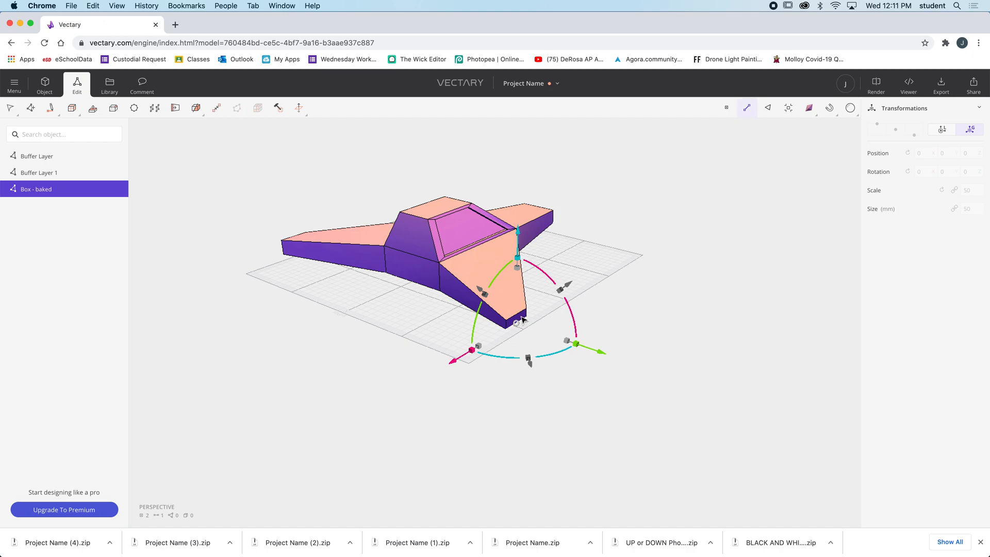
{"action": "left_click", "coordinate": [625, 292]}
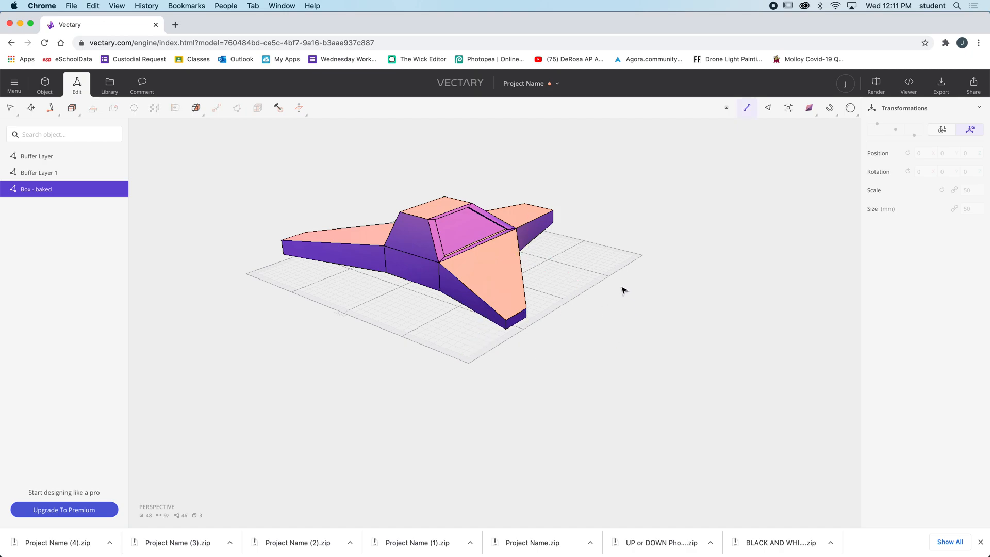
{"action": "scroll", "coordinate": [521, 320], "scroll_direction": "up", "scroll_amount": 10}
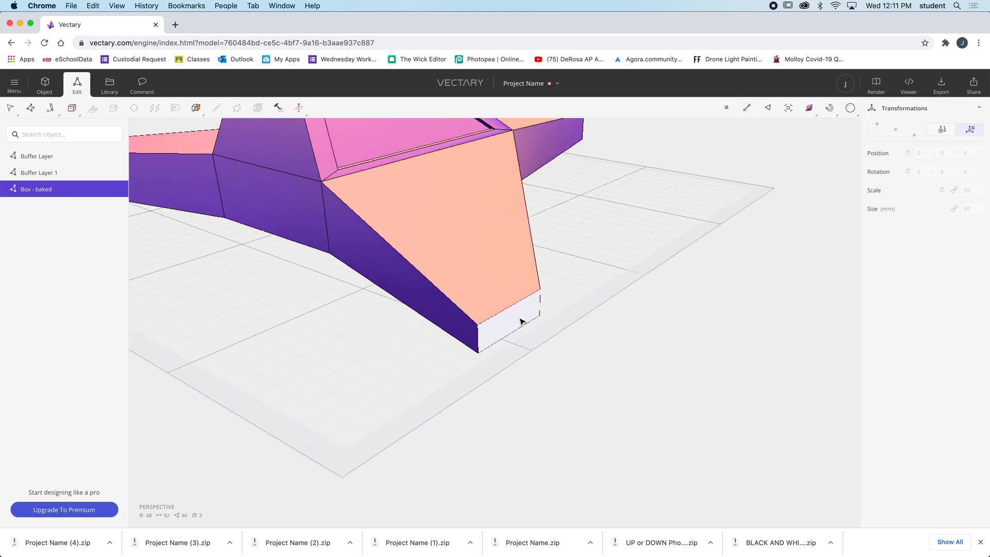
{"action": "left_click", "coordinate": [522, 334]}
{"action": "left_click_drag", "start_coordinate": [588, 371], "coordinate": [564, 364]}
{"action": "key", "text": "super+z"}
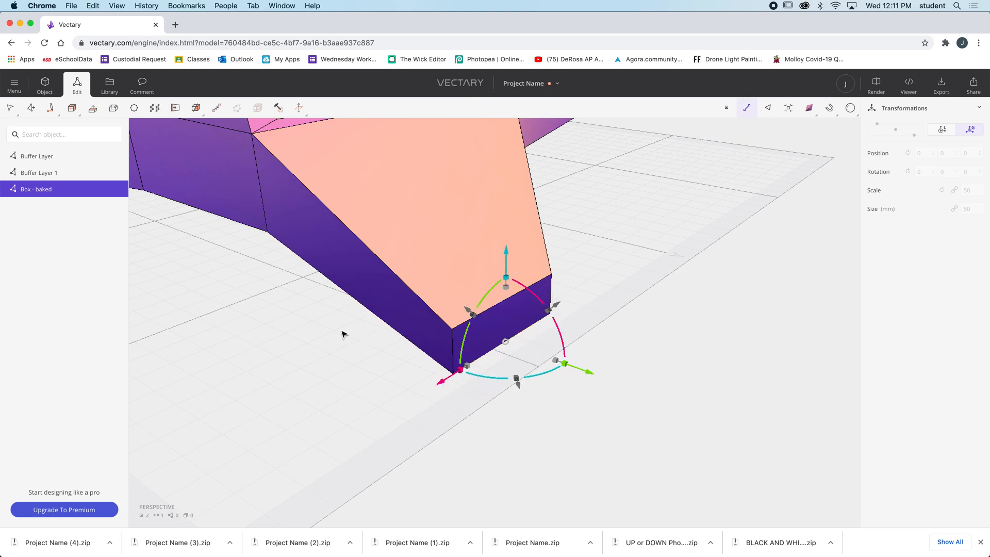
{"action": "scroll", "coordinate": [343, 334], "scroll_direction": "down", "scroll_amount": 5}
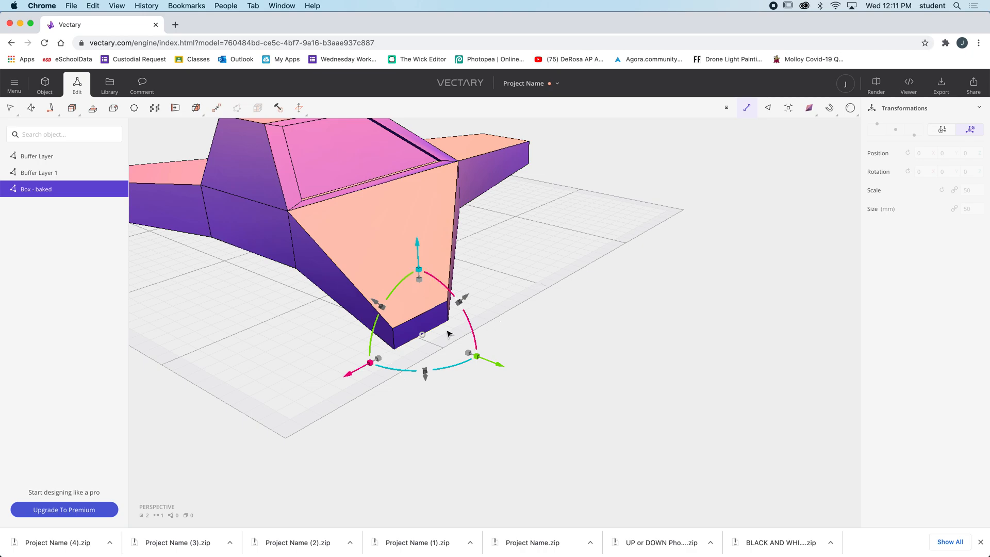
{"action": "left_click_drag", "start_coordinate": [498, 367], "coordinate": [545, 380]}
Lower the top edge of the other wing's end face and pull its bottom edge outward along Y to slope that tip
{"action": "right_click_drag", "start_coordinate": [568, 376], "coordinate": [483, 249]}
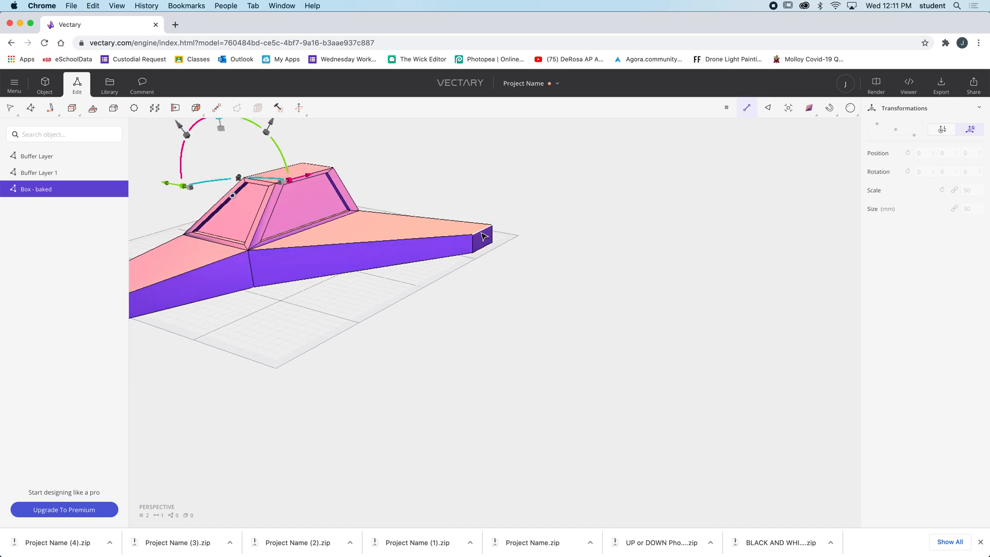
{"action": "left_click", "coordinate": [483, 237]}
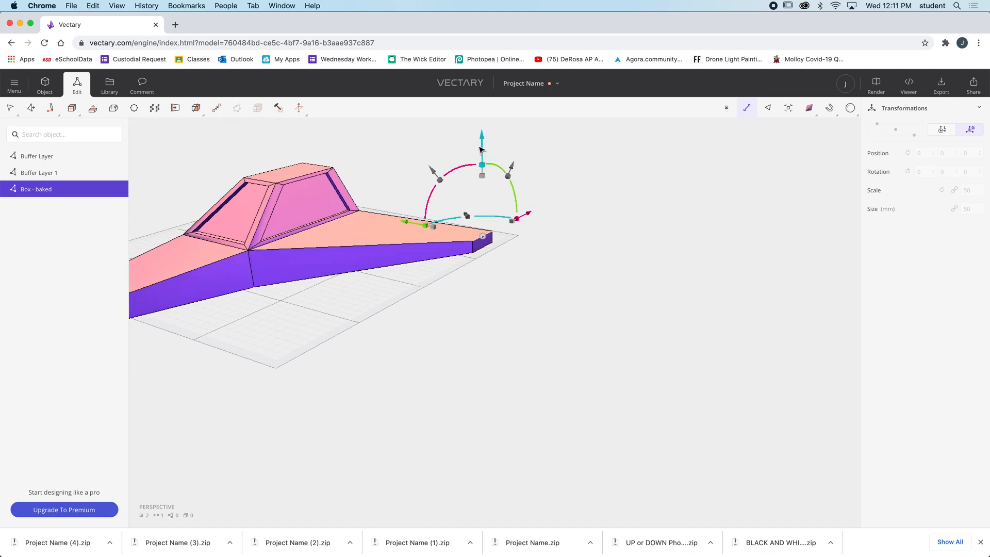
{"action": "left_click", "coordinate": [485, 249]}
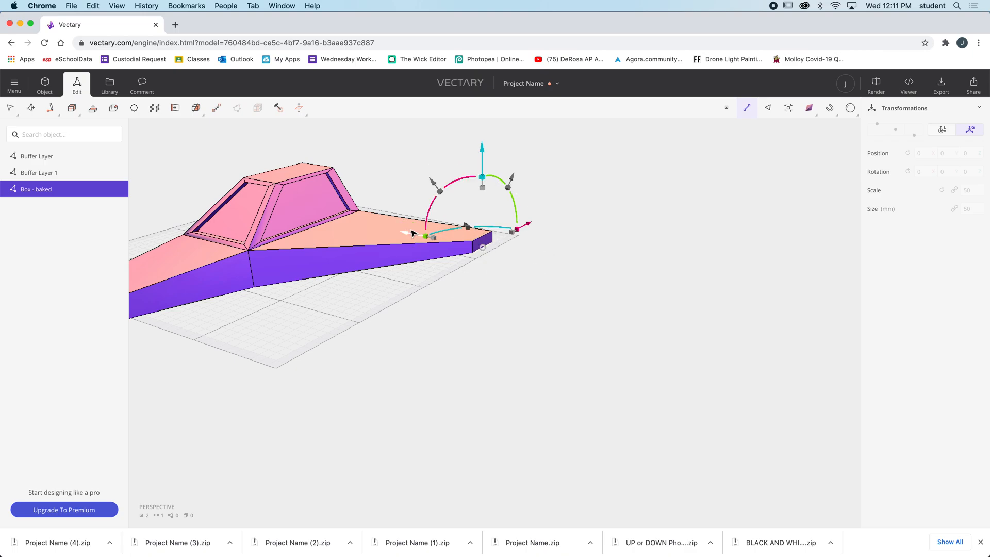
{"action": "left_click_drag", "start_coordinate": [405, 232], "coordinate": [417, 235]}
Select the sloped rear face of the cockpit and the main section's end face directly below it
{"action": "left_click_drag", "start_coordinate": [428, 349], "coordinate": [692, 347]}
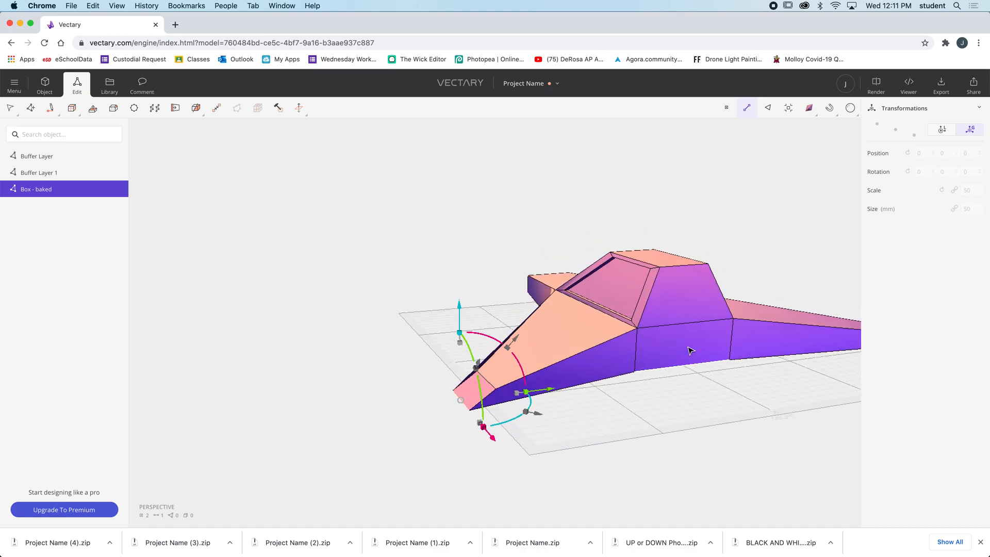
{"action": "left_click", "coordinate": [686, 303]}
{"action": "left_click", "coordinate": [689, 294]}
{"action": "left_click", "coordinate": [692, 346], "text": "shift"}
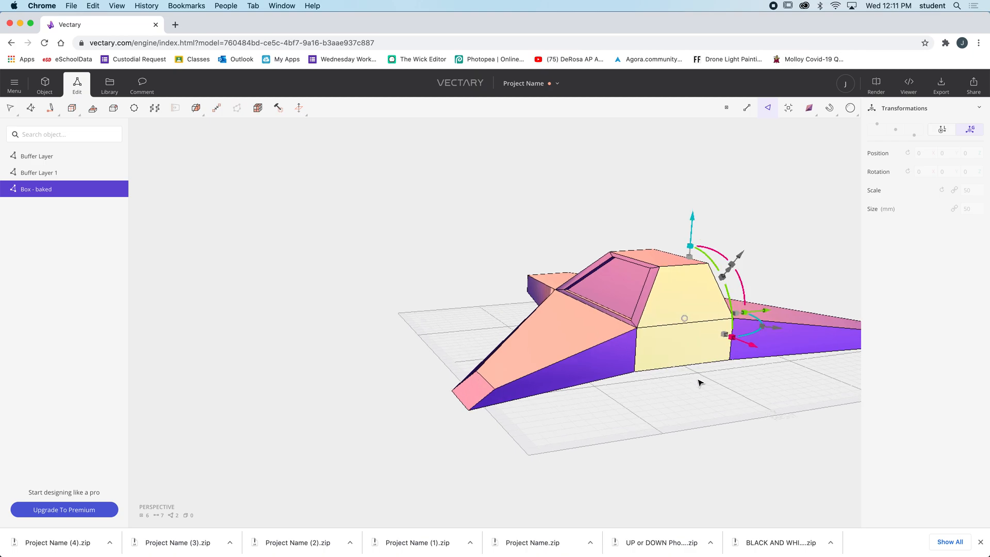
{"action": "scroll", "coordinate": [701, 381], "scroll_direction": "up", "scroll_amount": 2}
{"action": "left_click_drag", "start_coordinate": [715, 377], "coordinate": [566, 394]}
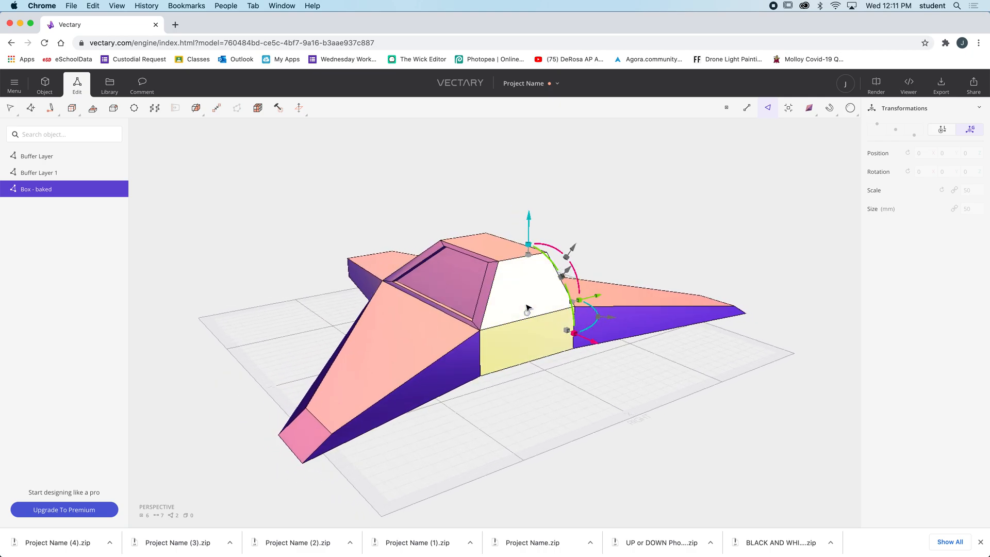
{"action": "left_click", "coordinate": [534, 286]}
{"action": "left_click", "coordinate": [532, 343], "text": "shift"}
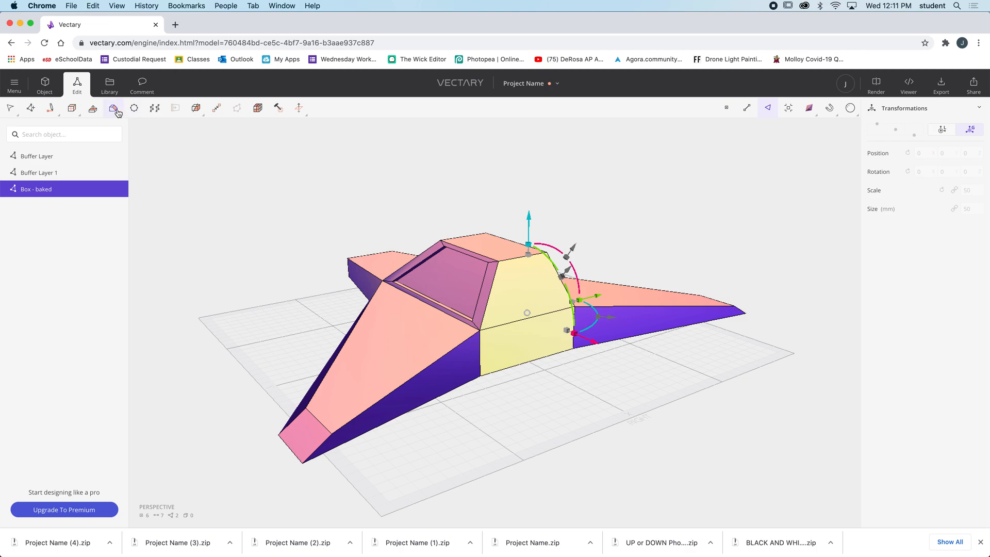
Try bevelling the two selected rear faces, including insetting each face individually
{"action": "left_click", "coordinate": [115, 109]}
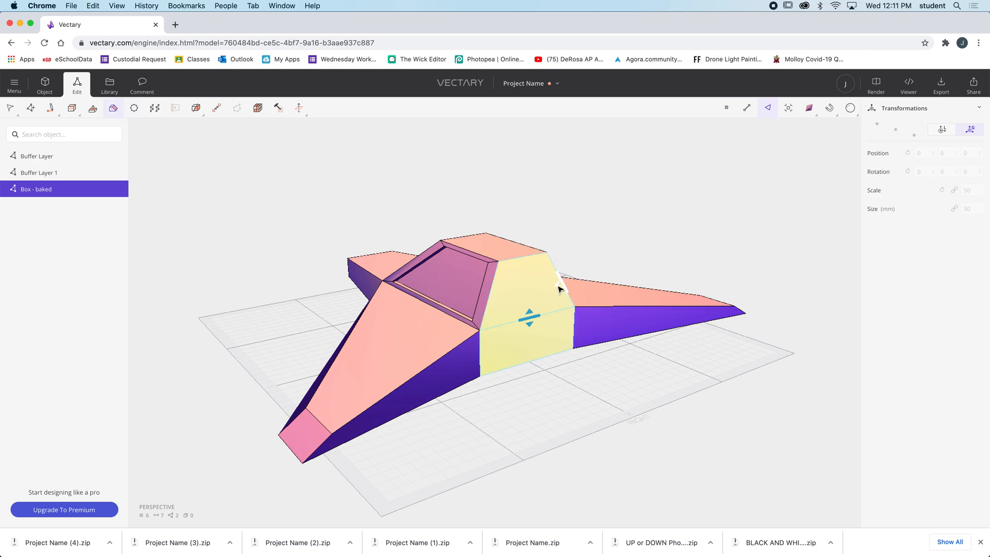
{"action": "left_click_drag", "start_coordinate": [534, 318], "coordinate": [532, 315]}
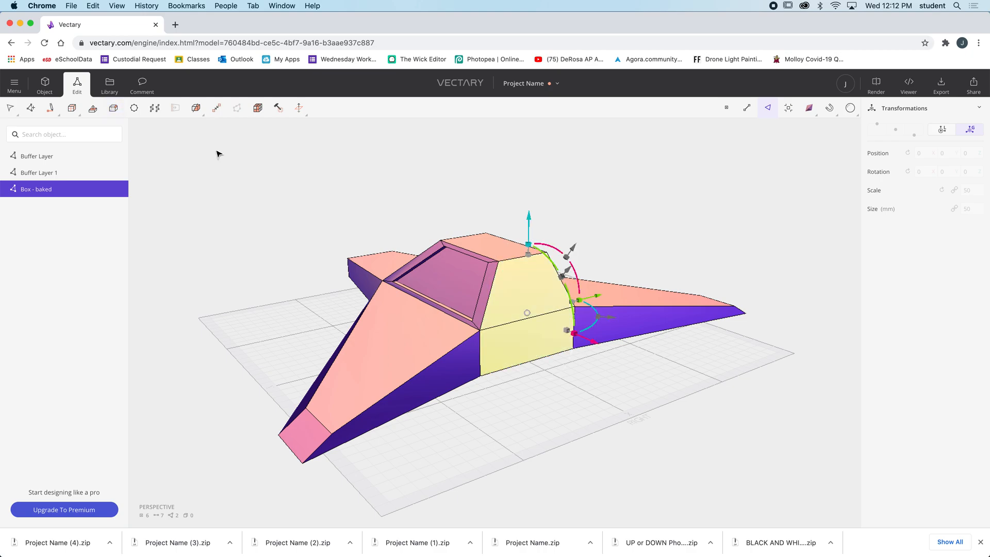
{"action": "left_click", "coordinate": [115, 109]}
{"action": "left_click_drag", "start_coordinate": [564, 281], "coordinate": [556, 284]}
{"action": "left_click", "coordinate": [115, 110]}
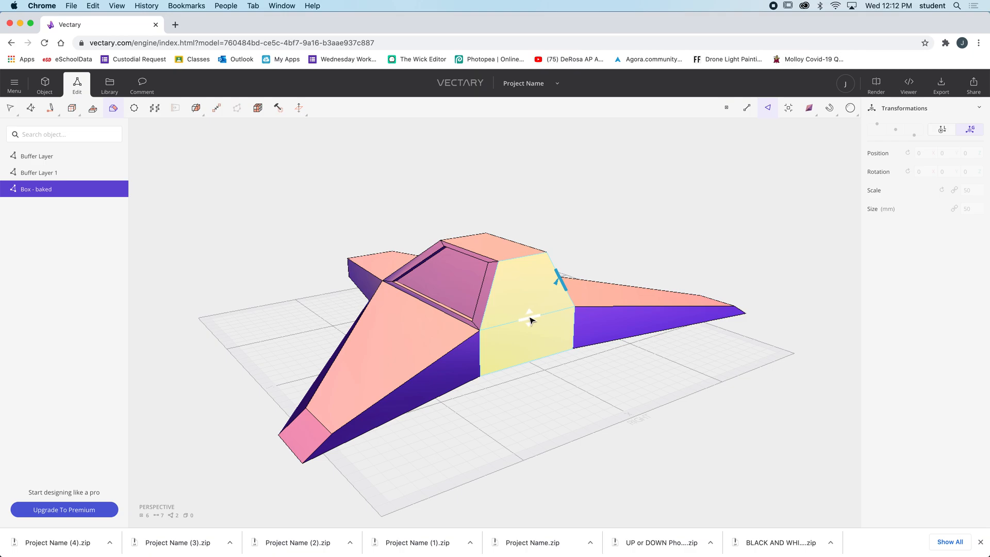
{"action": "left_click_drag", "start_coordinate": [532, 319], "coordinate": [531, 308]}
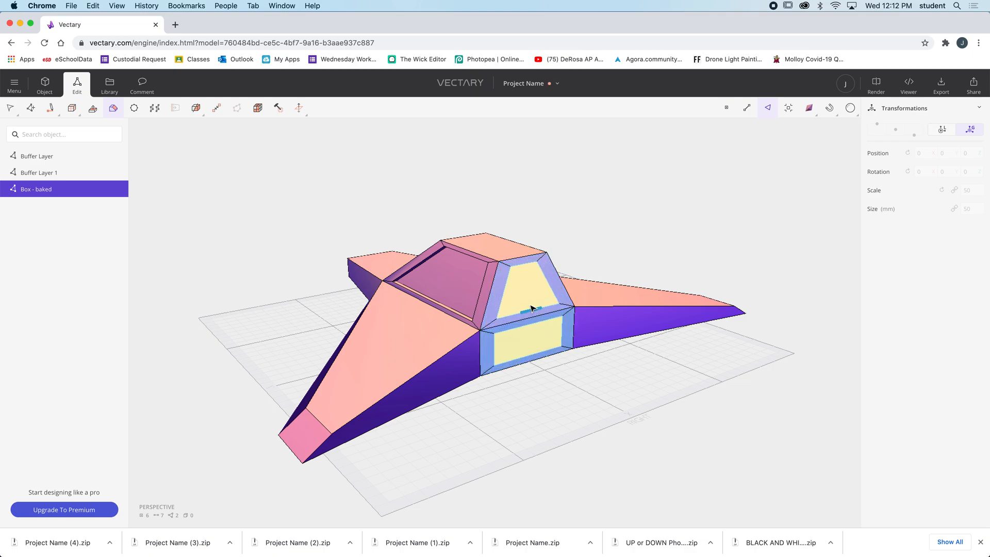
{"action": "left_click_drag", "start_coordinate": [531, 307], "coordinate": [533, 307]}
{"action": "key", "text": "super+z"}
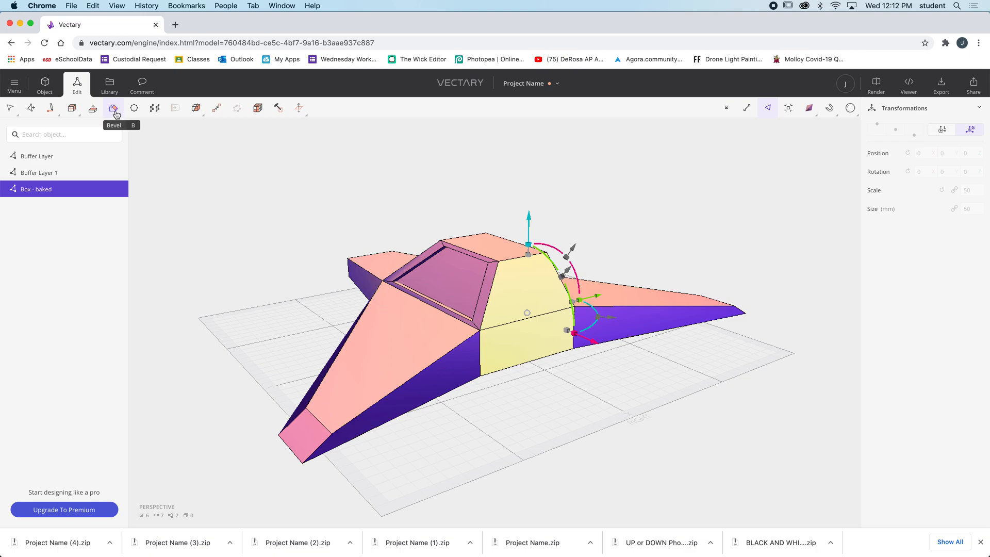
Bevel the two rear faces inward as one joined area, leaving a thin frame around their shared outline
{"action": "left_click", "coordinate": [116, 112]}
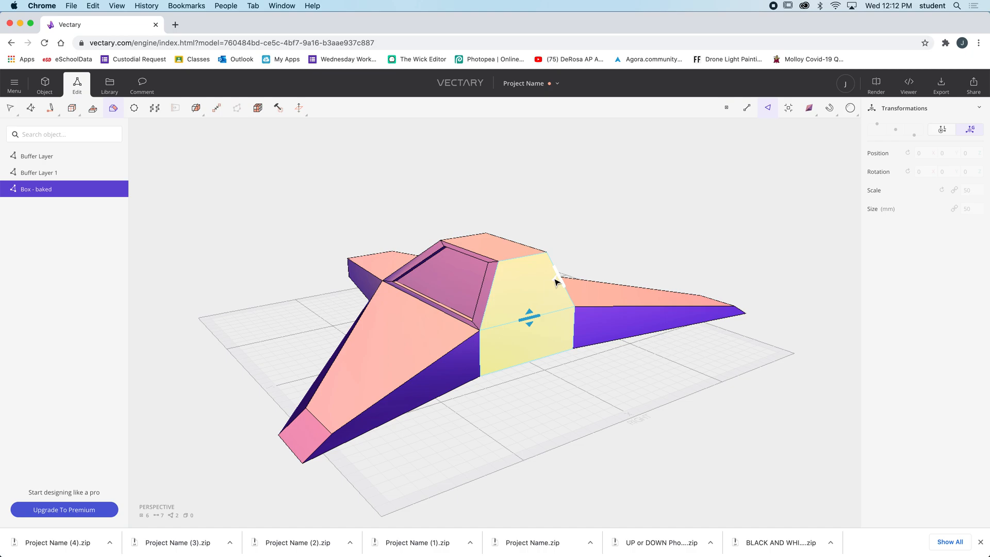
{"action": "left_click_drag", "start_coordinate": [555, 282], "coordinate": [546, 286]}
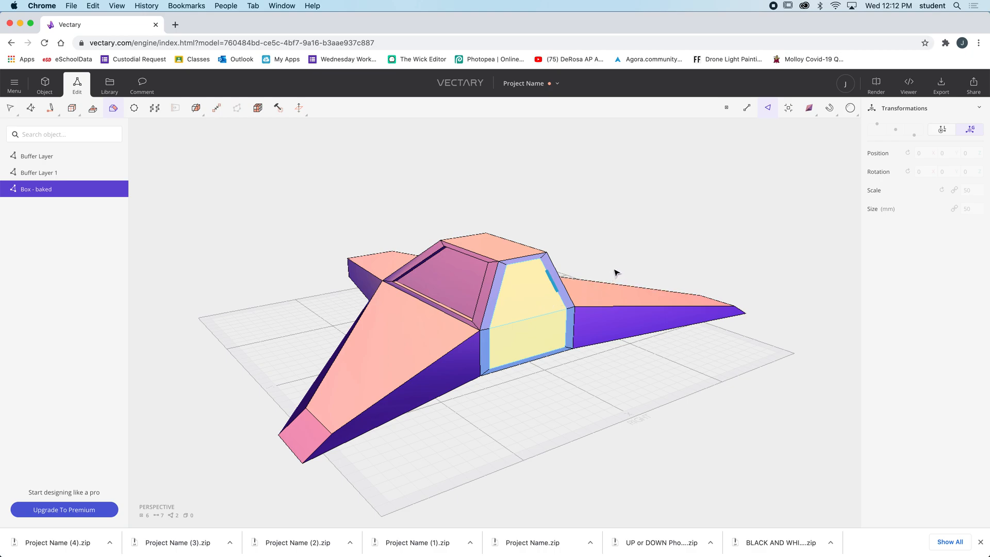
Reselect both inset rear faces and shift them slightly down along Z and outward along X
{"action": "left_click_drag", "start_coordinate": [621, 265], "coordinate": [536, 263]}
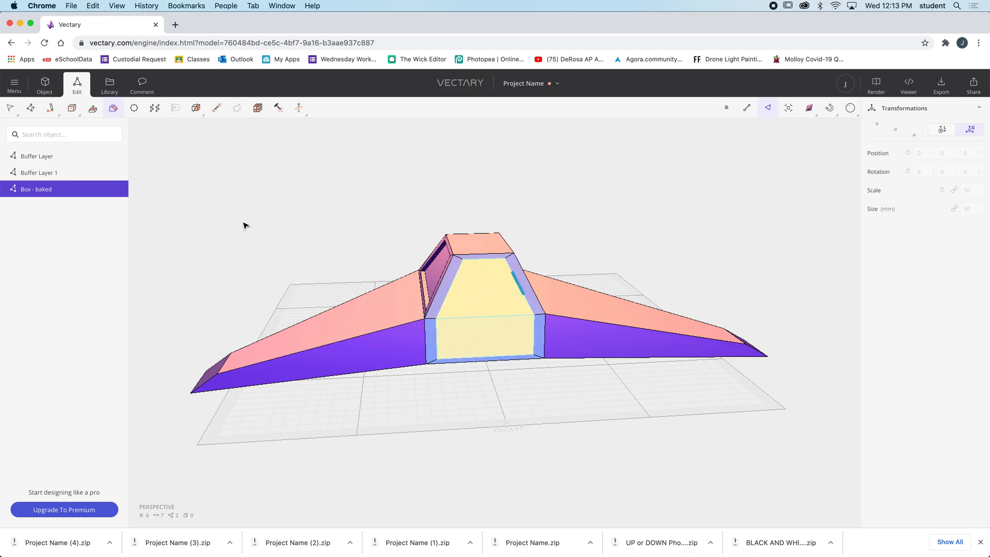
{"action": "left_click", "coordinate": [495, 298]}
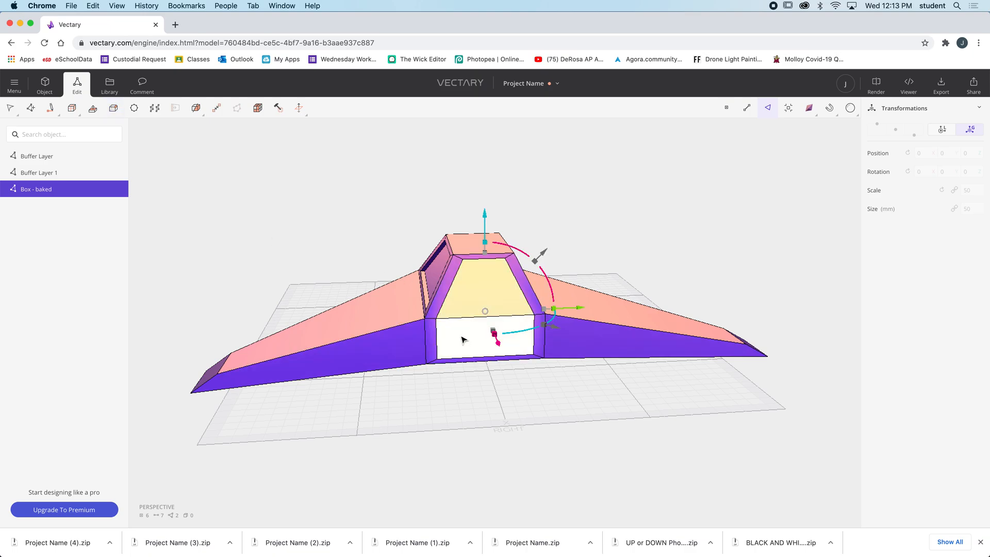
{"action": "left_click", "coordinate": [467, 337], "text": "shift"}
{"action": "left_click", "coordinate": [476, 336], "text": "shift"}
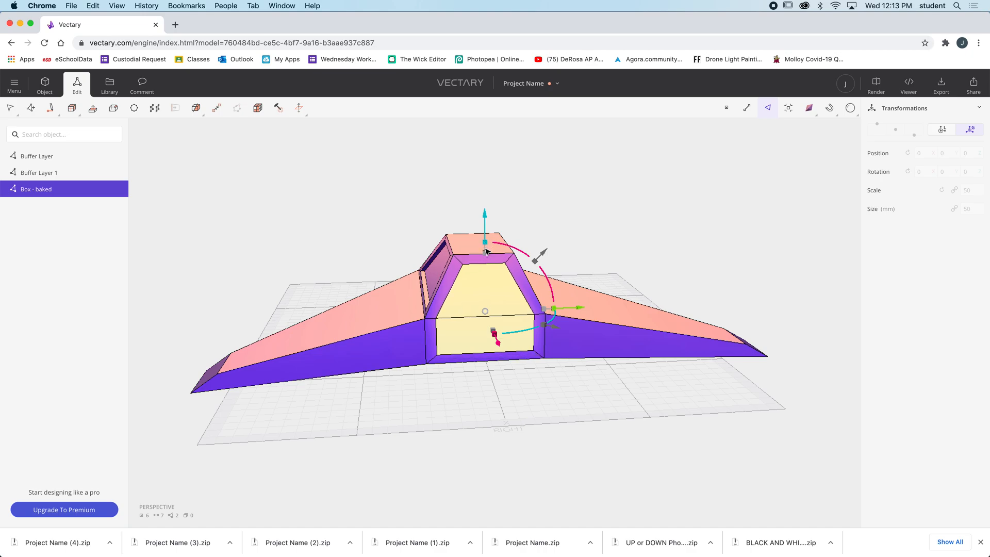
{"action": "left_click_drag", "start_coordinate": [485, 244], "coordinate": [485, 260]}
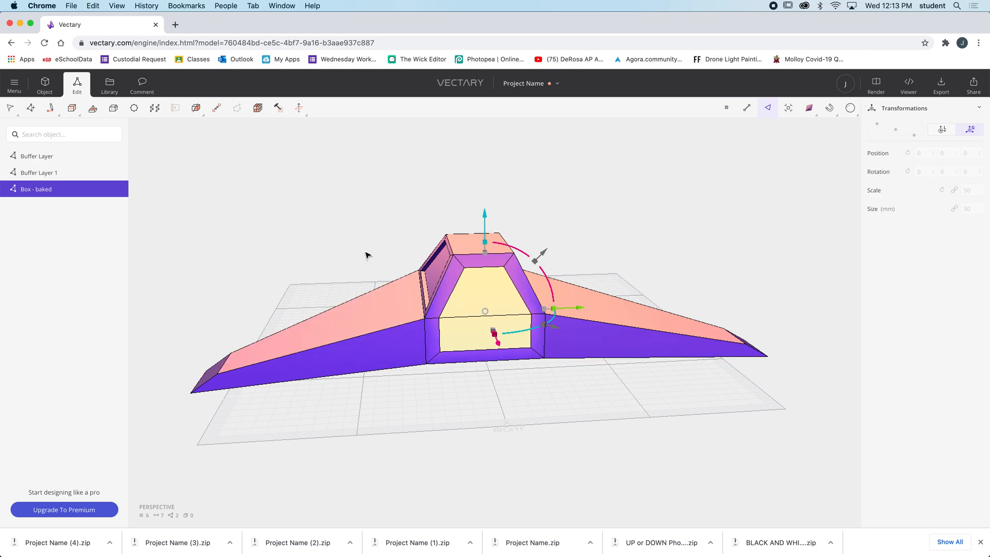
{"action": "left_click_drag", "start_coordinate": [498, 343], "coordinate": [503, 353]}
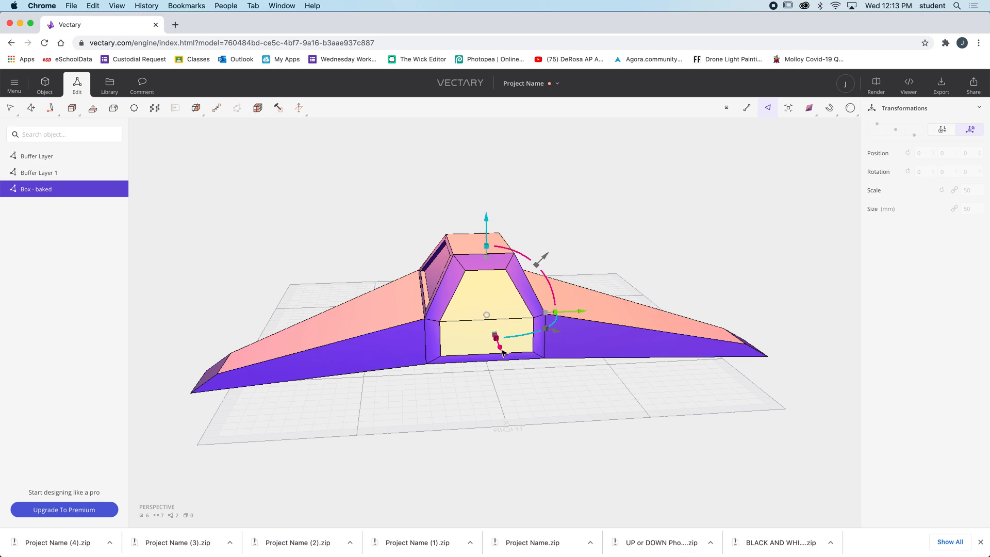
Bevel the two selected rear faces inward again to add a second thin frame inside the first
{"action": "left_click_drag", "start_coordinate": [347, 263], "coordinate": [499, 269]}
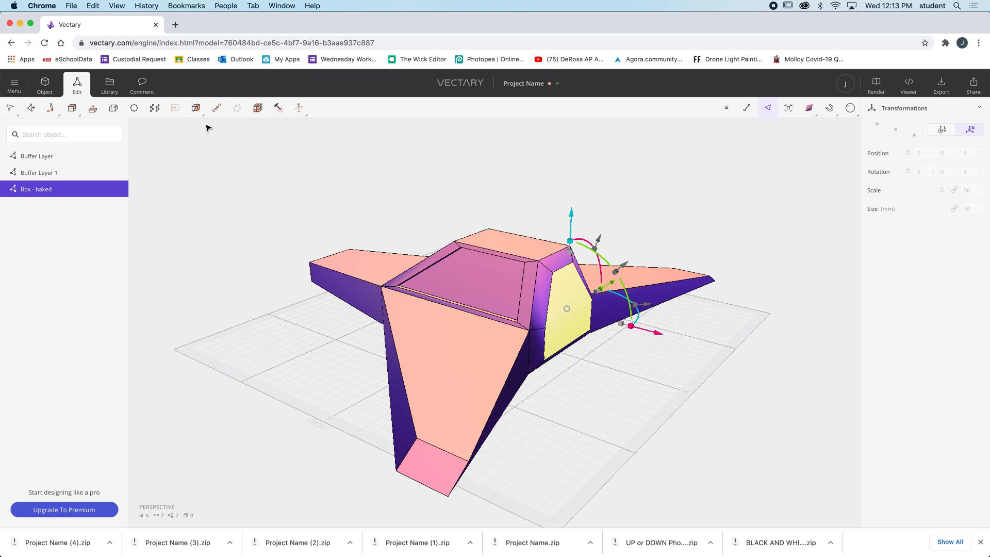
{"action": "left_click", "coordinate": [110, 109]}
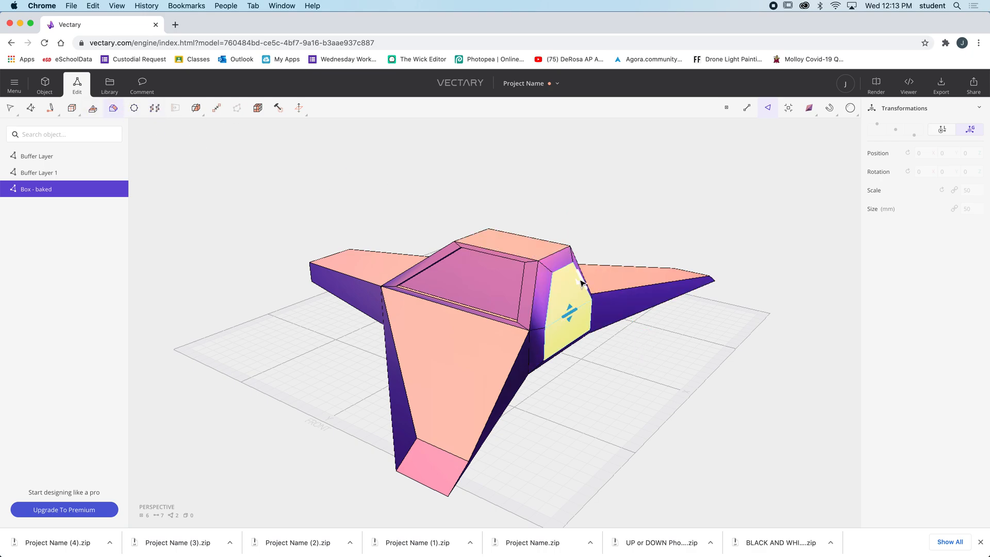
{"action": "left_click_drag", "start_coordinate": [580, 280], "coordinate": [577, 284]}
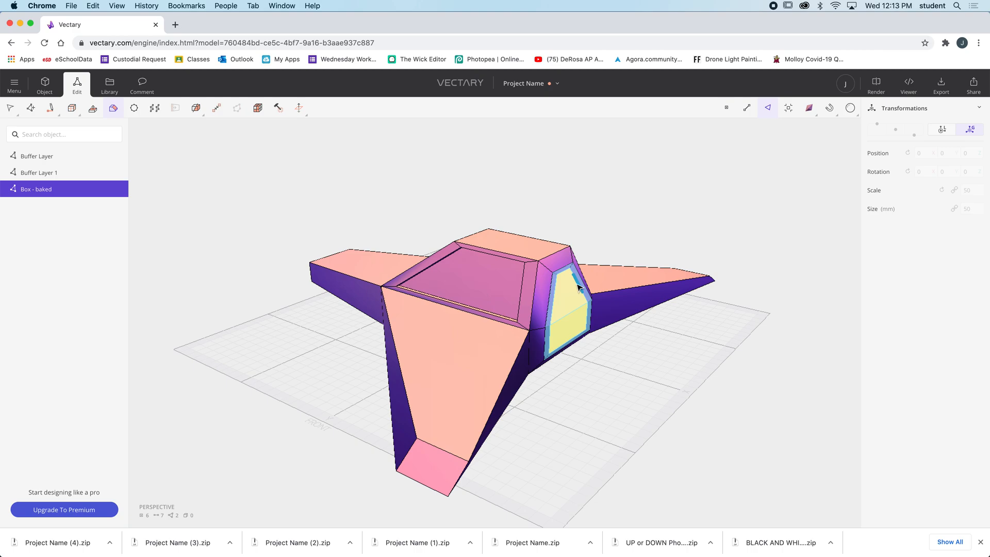
{"action": "right_click_drag", "start_coordinate": [674, 345], "coordinate": [556, 335]}
{"action": "key", "text": "Escape"}
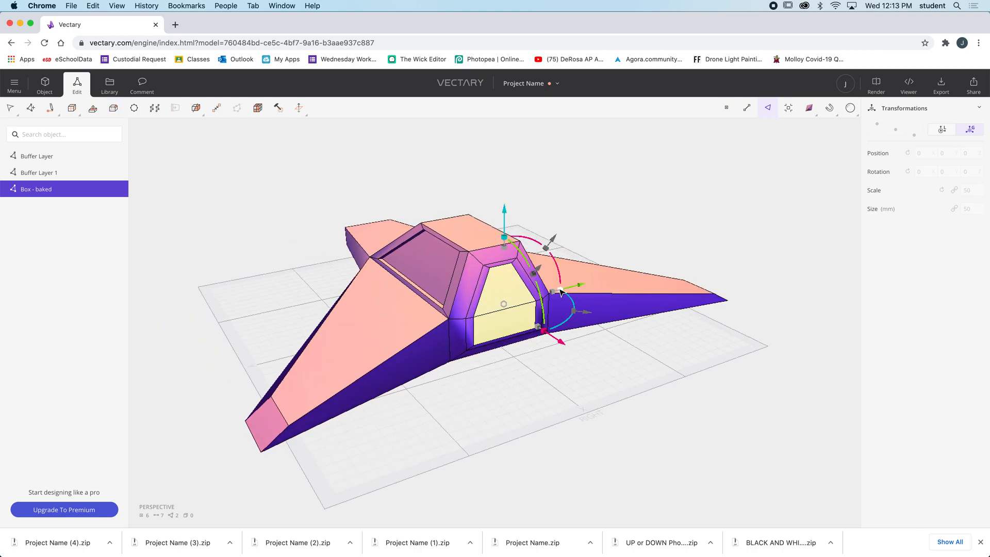
Push the inner rear faces slightly into the body along X
{"action": "right_click_drag", "start_coordinate": [633, 368], "coordinate": [567, 376]}
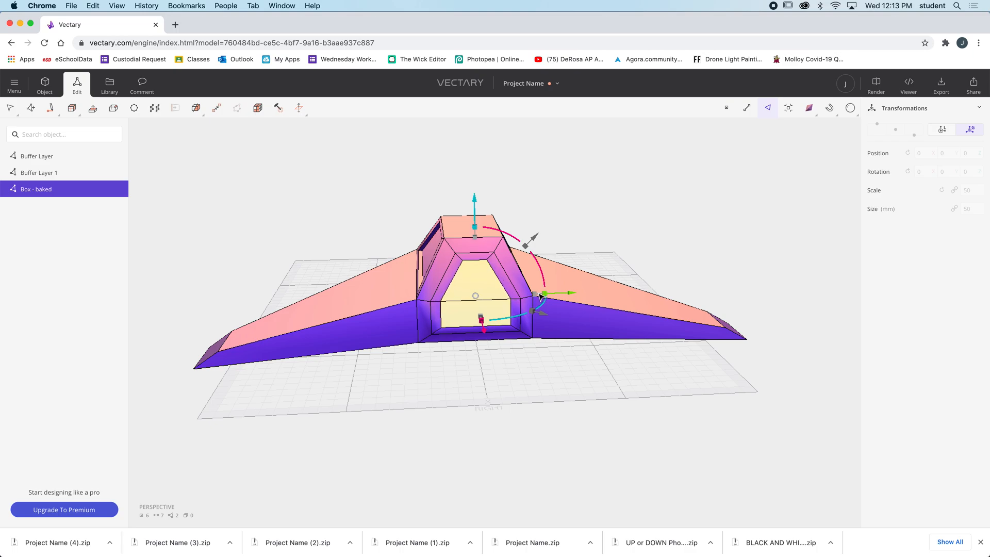
{"action": "right_click_drag", "start_coordinate": [563, 362], "coordinate": [605, 334]}
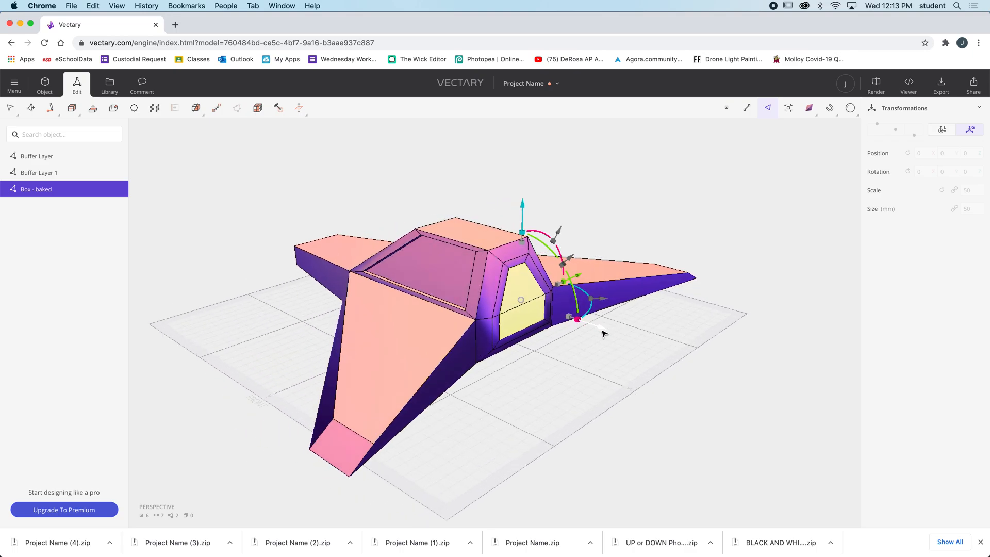
{"action": "left_click_drag", "start_coordinate": [602, 331], "coordinate": [598, 329]}
{"action": "mouse_move", "coordinate": [683, 345]}
{"action": "right_mouse_down"}
{"action": "mouse_move", "coordinate": [593, 340]}
{"action": "mouse_move", "coordinate": [689, 337]}
{"action": "mouse_move", "coordinate": [688, 346]}
{"action": "right_mouse_up"}
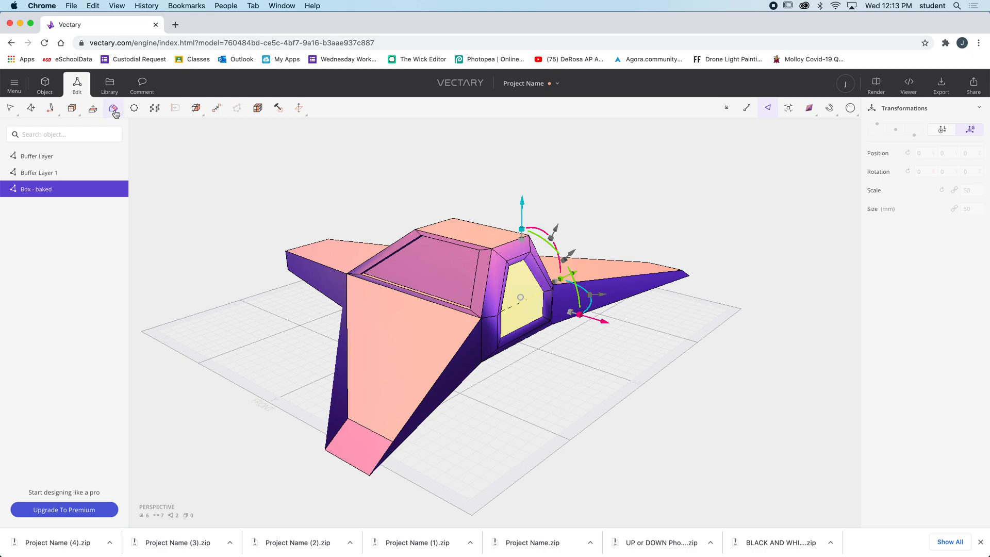
Bevel the recessed rear faces inward once more as one area, adding a third, smaller frame
{"action": "left_click", "coordinate": [110, 115]}
{"action": "left_click_drag", "start_coordinate": [547, 298], "coordinate": [533, 282]}
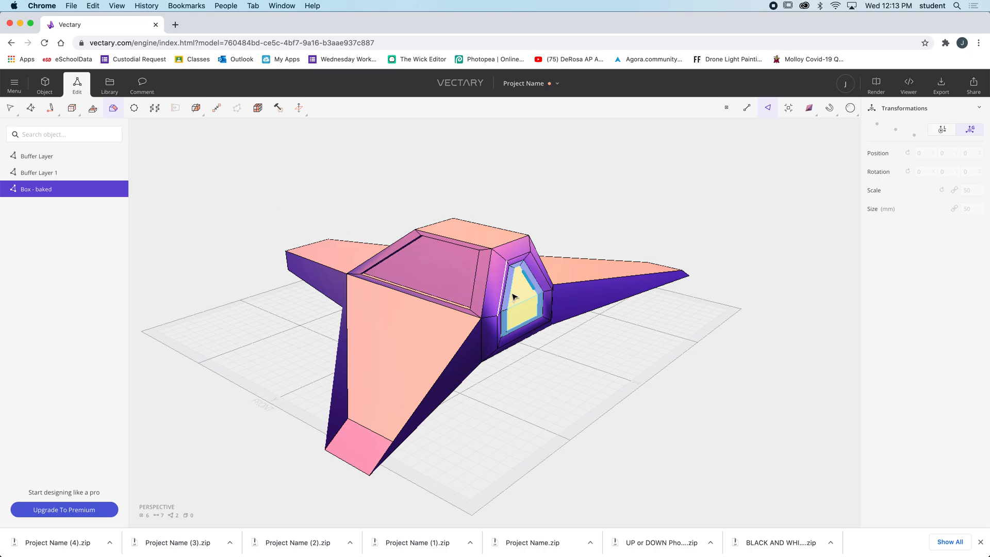
{"action": "key", "text": "Escape"}
Extrude the innermost rear faces deep into the body to hollow out an engine-like opening
{"action": "right_click_drag", "start_coordinate": [648, 336], "coordinate": [550, 371]}
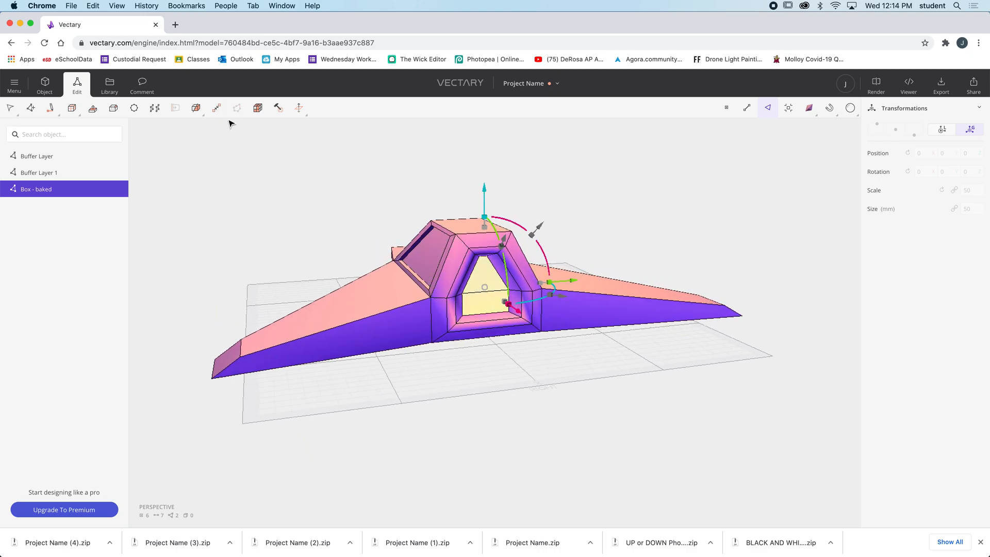
{"action": "left_click", "coordinate": [93, 107]}
{"action": "right_click_drag", "start_coordinate": [468, 387], "coordinate": [529, 382]}
{"action": "right_click_drag", "start_coordinate": [425, 327], "coordinate": [484, 252]}
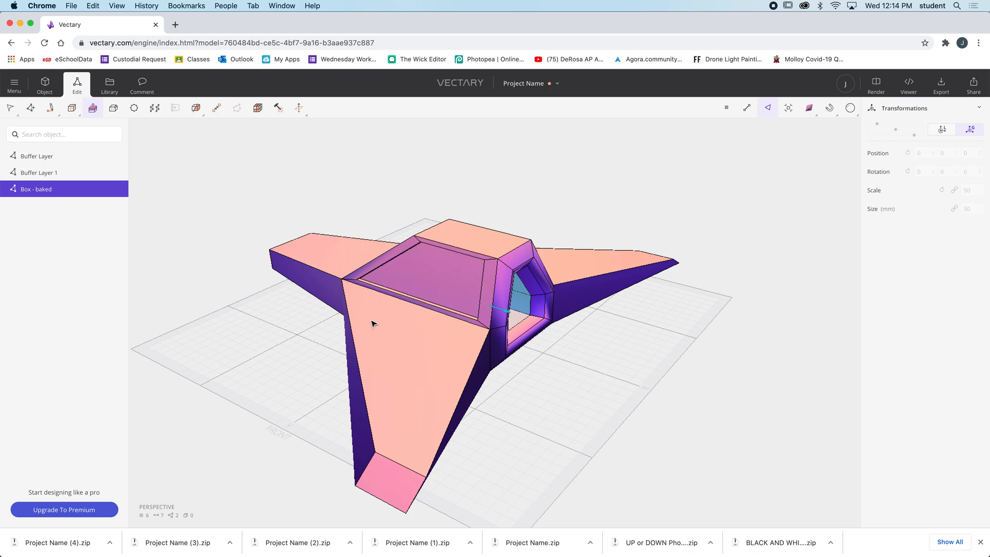
Return to whole-object editing and raise the airplane along Z to a position of about 6.39
{"action": "right_click_drag", "start_coordinate": [292, 334], "coordinate": [515, 329]}
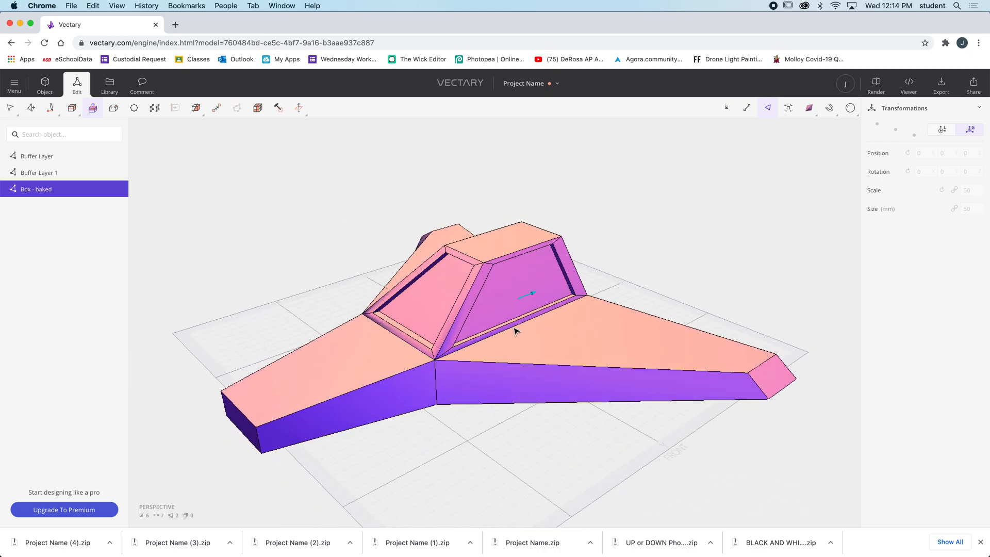
{"action": "left_click", "coordinate": [44, 84]}
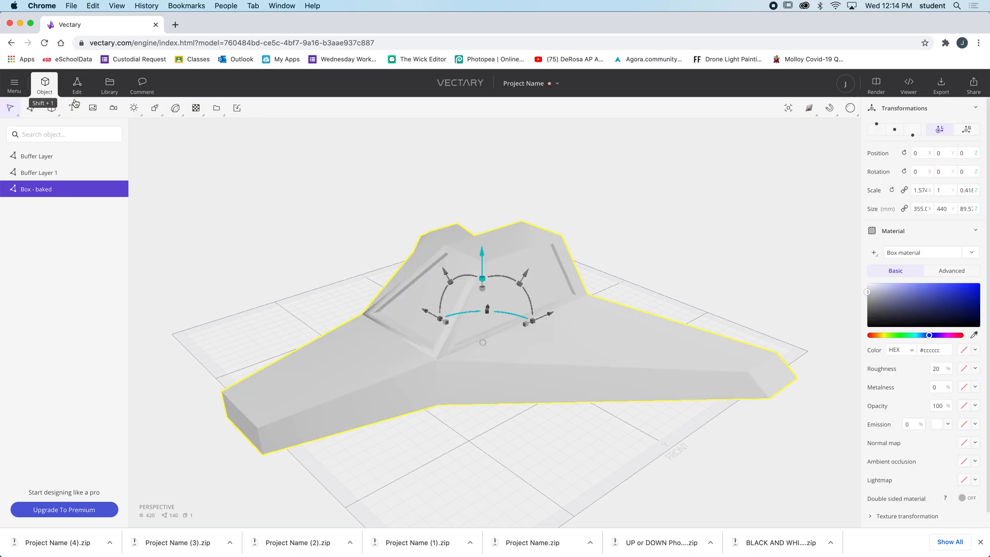
{"action": "left_click_drag", "start_coordinate": [484, 254], "coordinate": [484, 245]}
{"action": "mouse_move", "coordinate": [340, 250]}
{"action": "right_mouse_down"}
{"action": "mouse_move", "coordinate": [364, 250]}
{"action": "mouse_move", "coordinate": [345, 248]}
{"action": "right_mouse_up"}
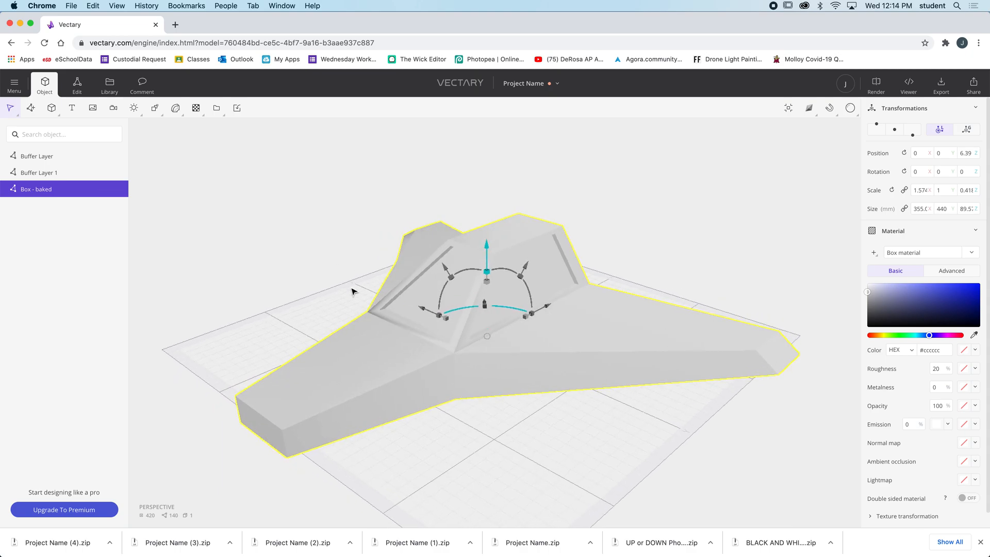
Change the airplane's material color to the muted grey-teal #94a6a5
{"action": "left_click", "coordinate": [924, 294]}
{"action": "left_click_drag", "start_coordinate": [912, 298], "coordinate": [901, 291]}
{"action": "left_click_drag", "start_coordinate": [927, 336], "coordinate": [915, 336]}
{"action": "left_click", "coordinate": [923, 297]}
{"action": "left_click", "coordinate": [879, 299]}
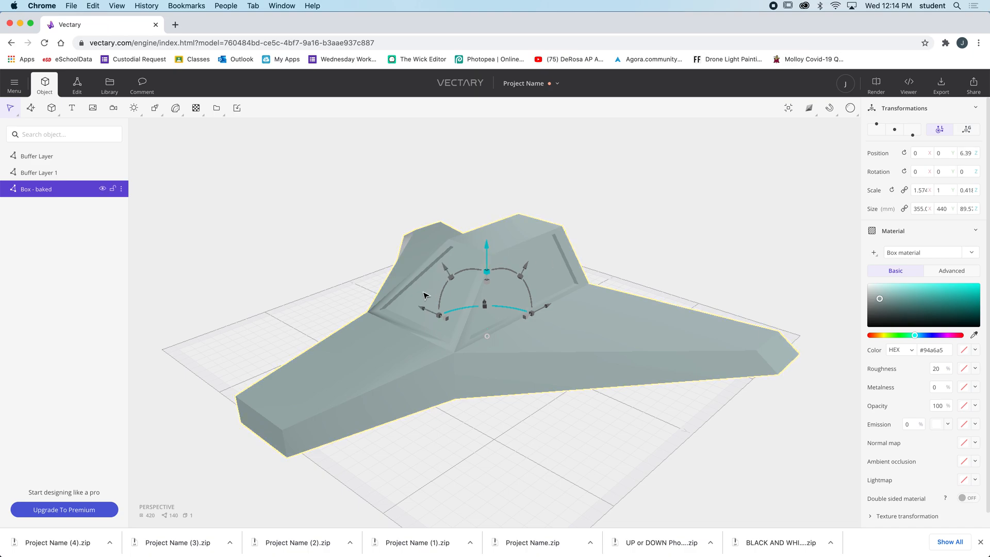
Select the three recessed cockpit window faces in mesh editing
{"action": "scroll", "coordinate": [553, 267], "scroll_direction": "up", "scroll_amount": 5}
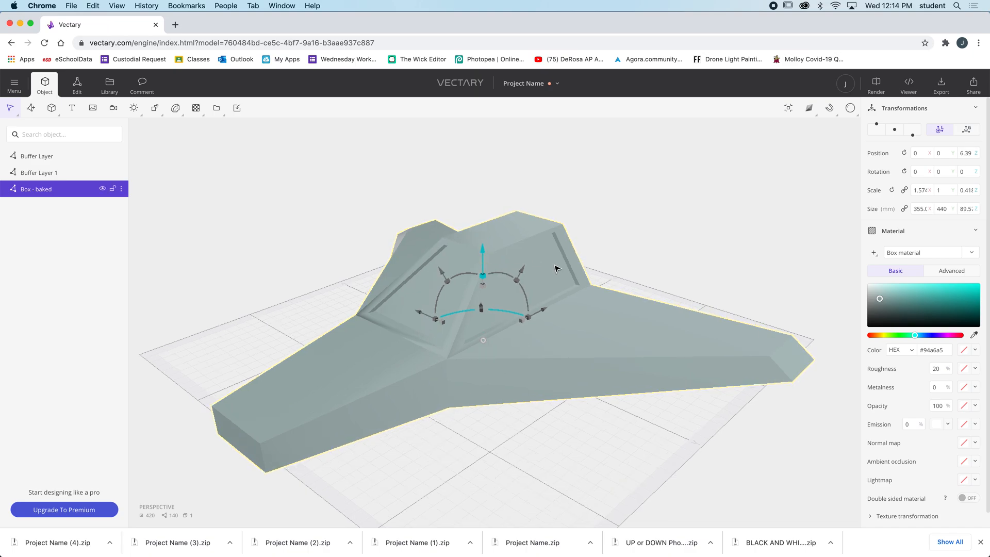
{"action": "scroll", "coordinate": [557, 268], "scroll_direction": "down", "scroll_amount": 2}
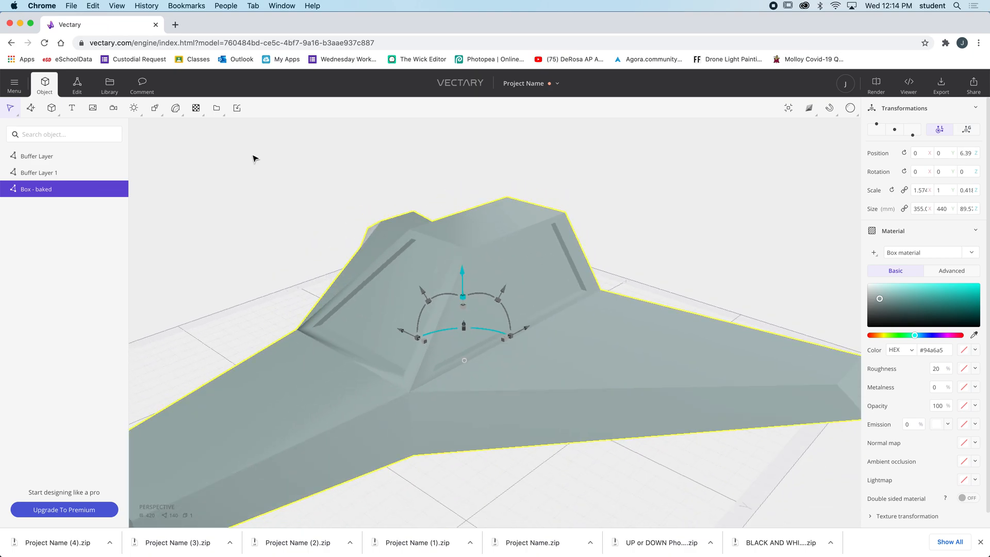
{"action": "left_click", "coordinate": [77, 84]}
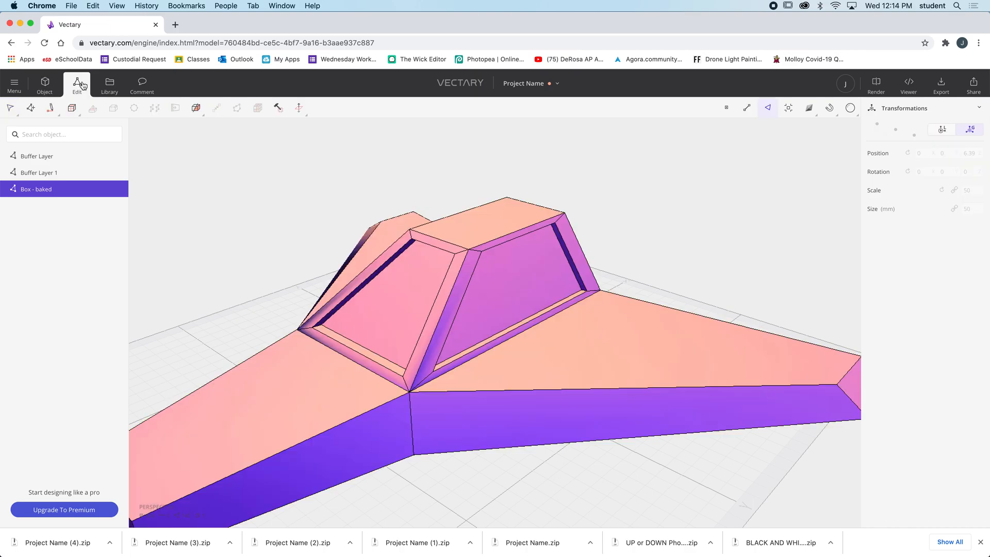
{"action": "left_click", "coordinate": [524, 283]}
{"action": "left_click", "coordinate": [400, 300], "text": "shift"}
{"action": "middle_click_drag", "start_coordinate": [347, 311], "coordinate": [387, 268]}
{"action": "right_click_drag", "start_coordinate": [387, 268], "coordinate": [360, 295]}
{"action": "left_click", "coordinate": [494, 233], "text": "shift"}
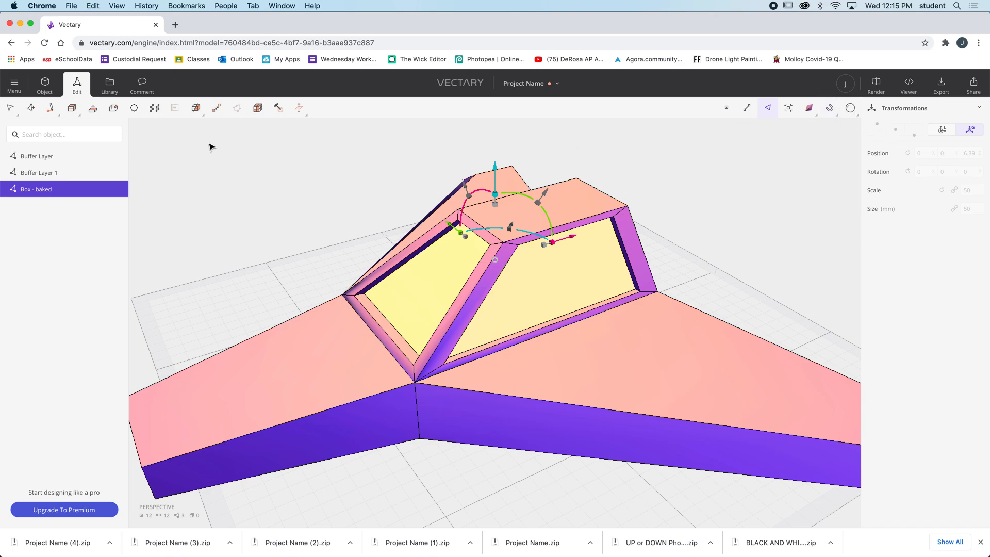
Leave mesh editing and add a Shadow Plane primitive beneath the airplane
{"action": "left_click", "coordinate": [53, 91]}
{"action": "right_click_drag", "start_coordinate": [296, 225], "coordinate": [352, 228]}
{"action": "scroll", "coordinate": [351, 228], "scroll_direction": "down", "scroll_amount": 5}
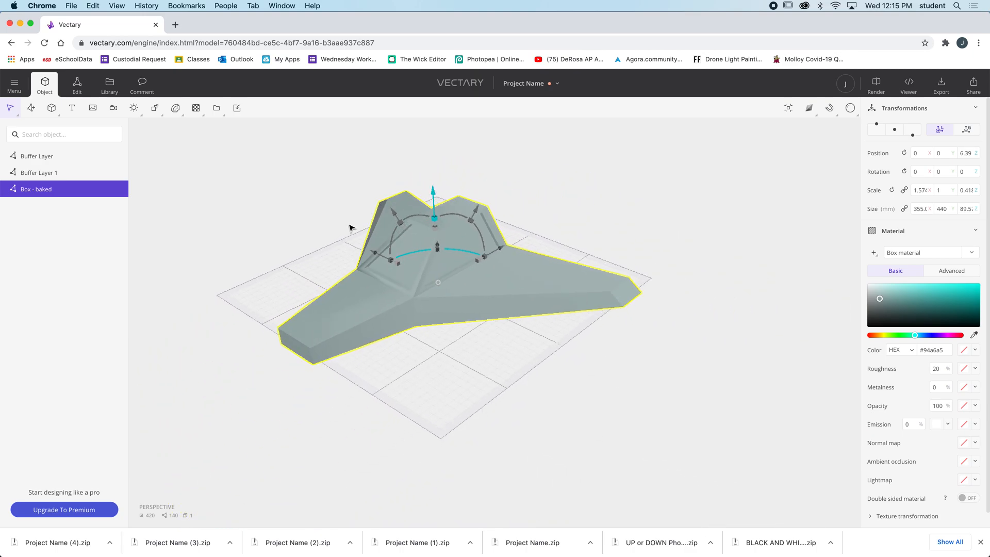
{"action": "left_click", "coordinate": [51, 109]}
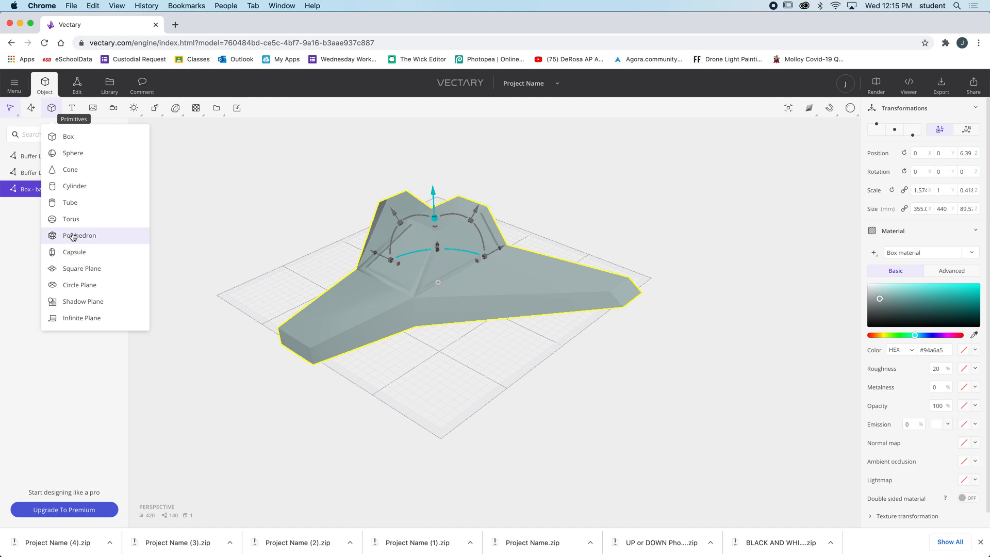
{"action": "left_click", "coordinate": [82, 302]}
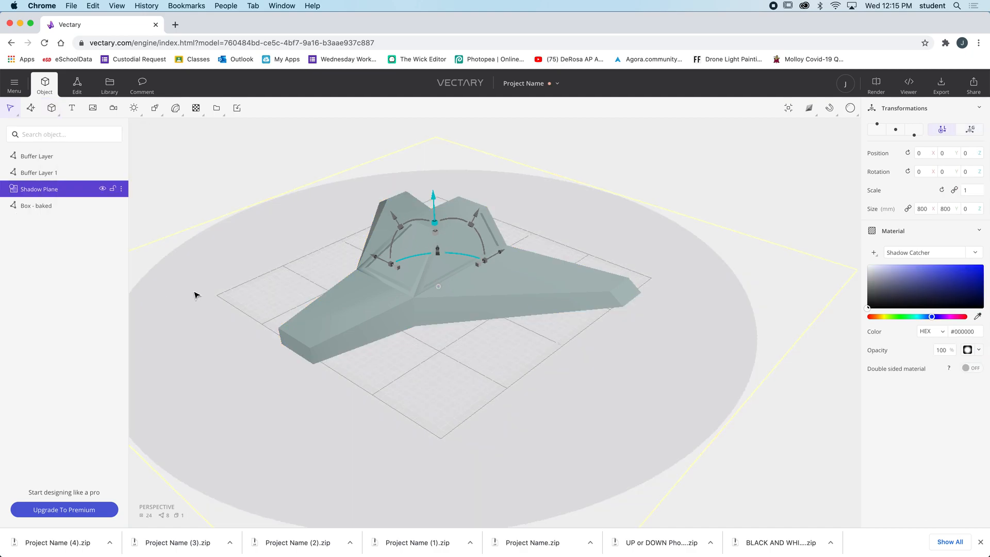
Start the Instant render preview to show the airplane with its shadow on the plane
{"action": "scroll", "coordinate": [603, 297], "scroll_direction": "down", "scroll_amount": 5}
{"action": "left_click", "coordinate": [851, 109]}
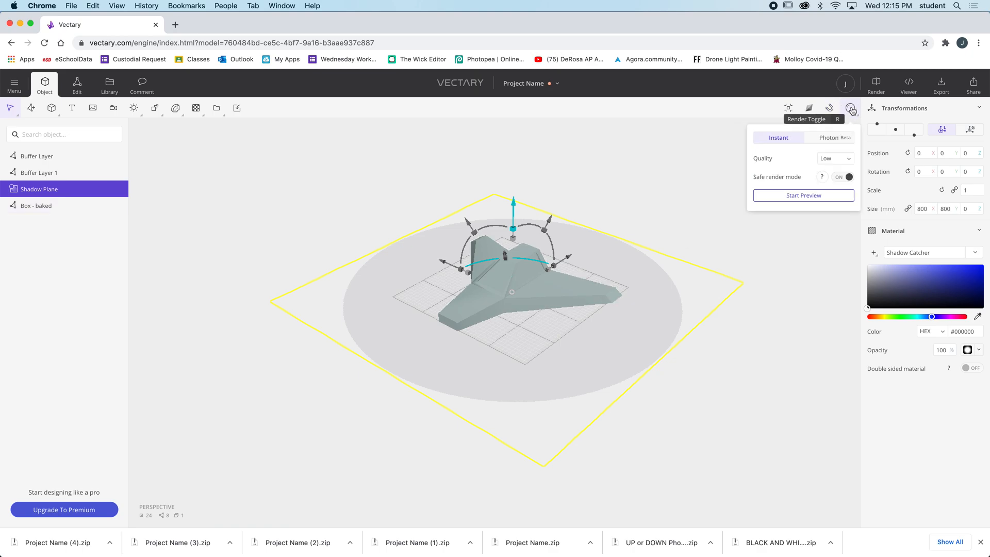
{"action": "left_click", "coordinate": [827, 198]}
{"action": "scroll", "coordinate": [593, 257], "scroll_direction": "up", "scroll_amount": 8}
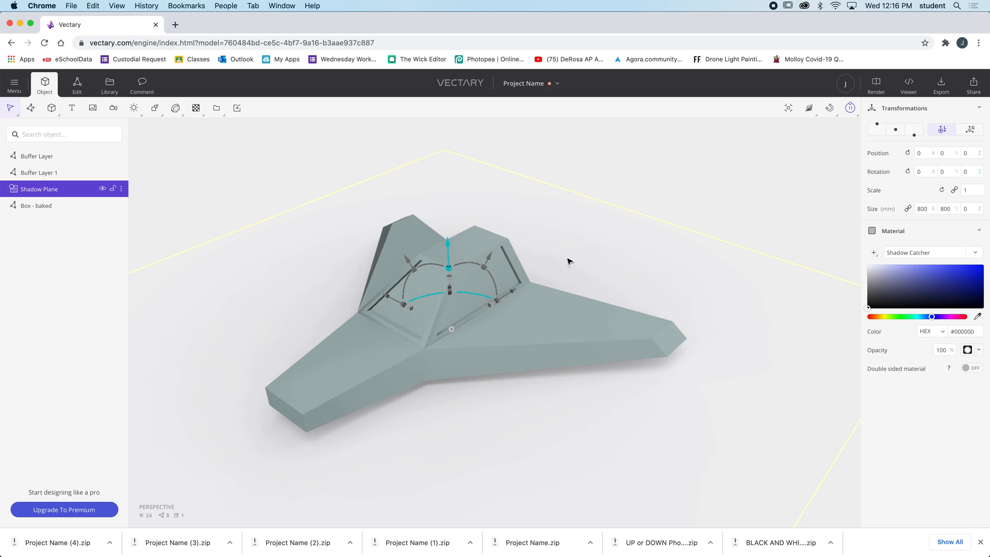
Export the model in OBJ format and download the file
{"action": "left_click", "coordinate": [941, 84]}
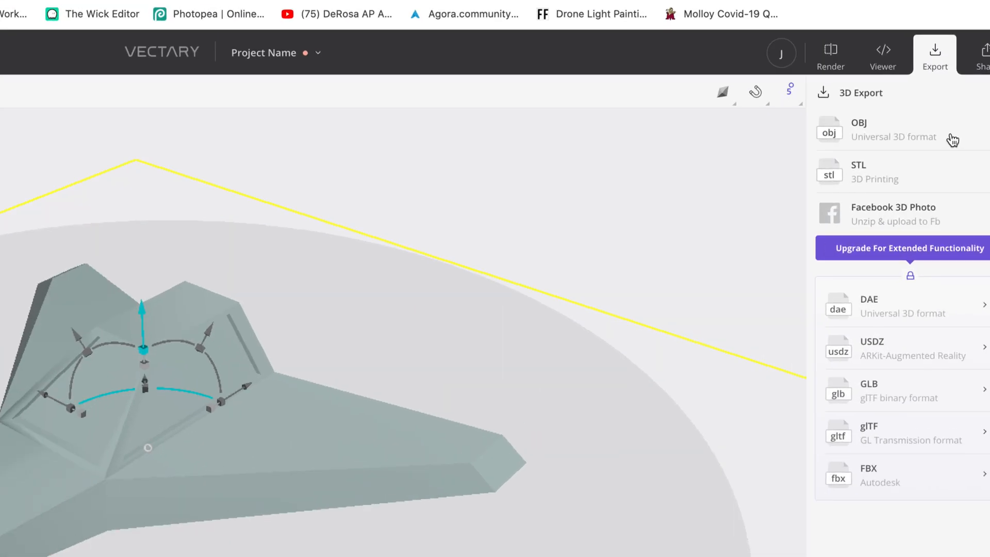
{"action": "left_click", "coordinate": [956, 134]}
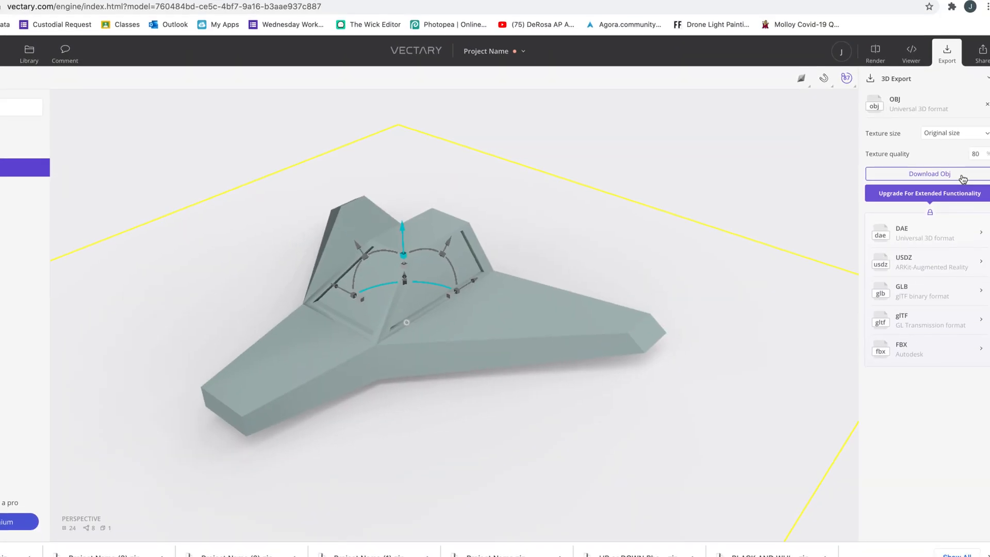
{"action": "left_click", "coordinate": [963, 177]}
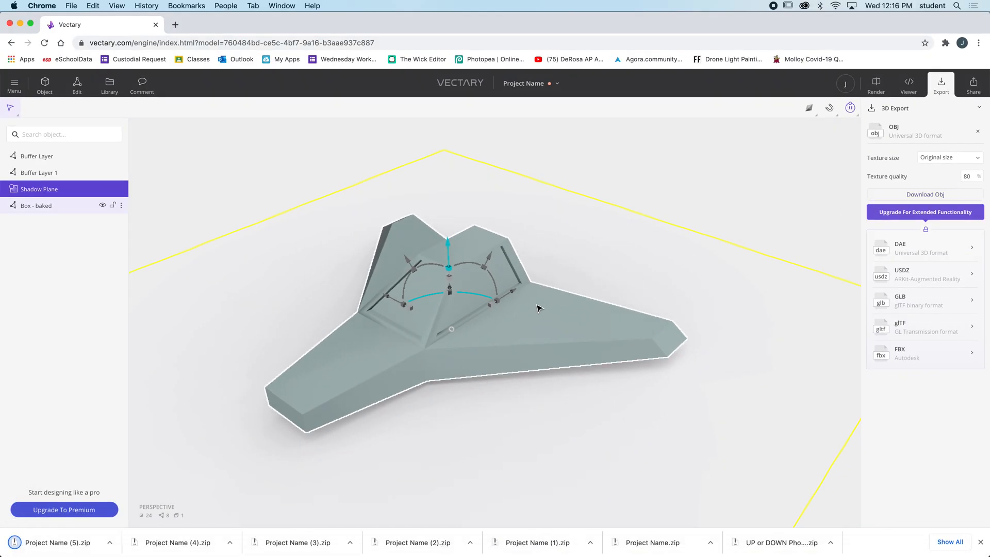